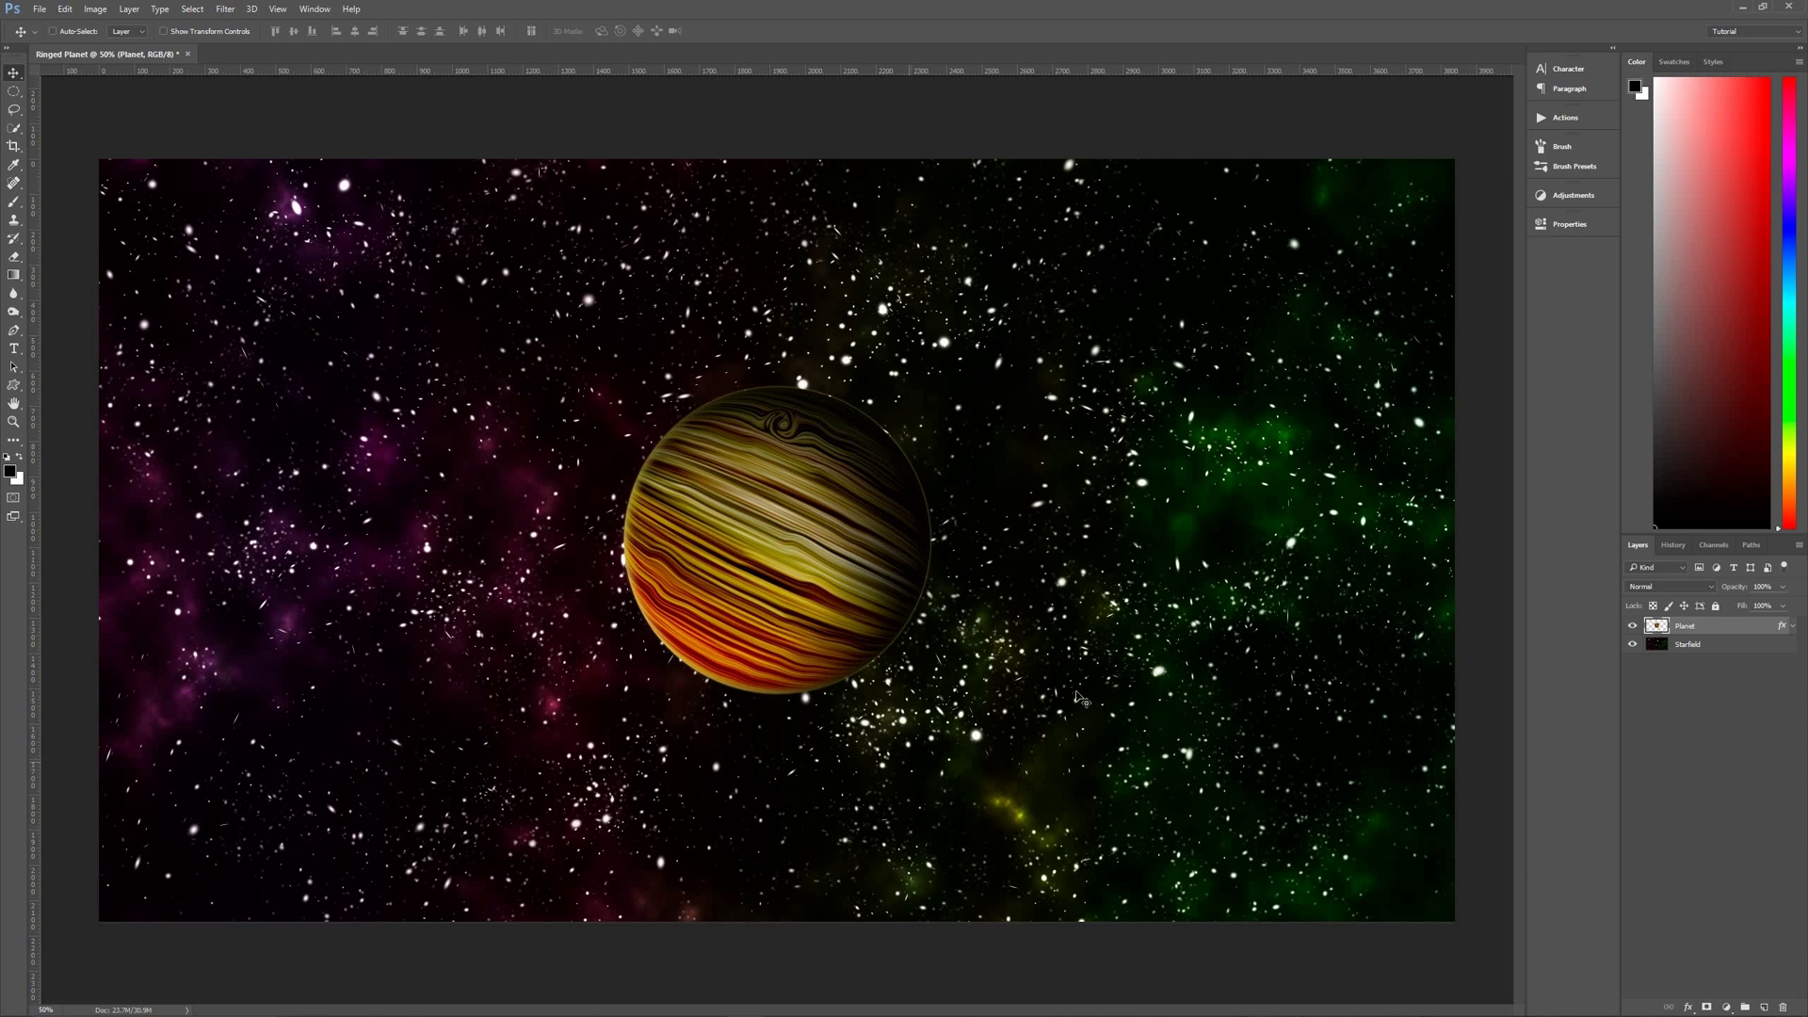
Hide the Planet layer and place a horizontal and a vertical guide through the canvas center
click(1633, 627)
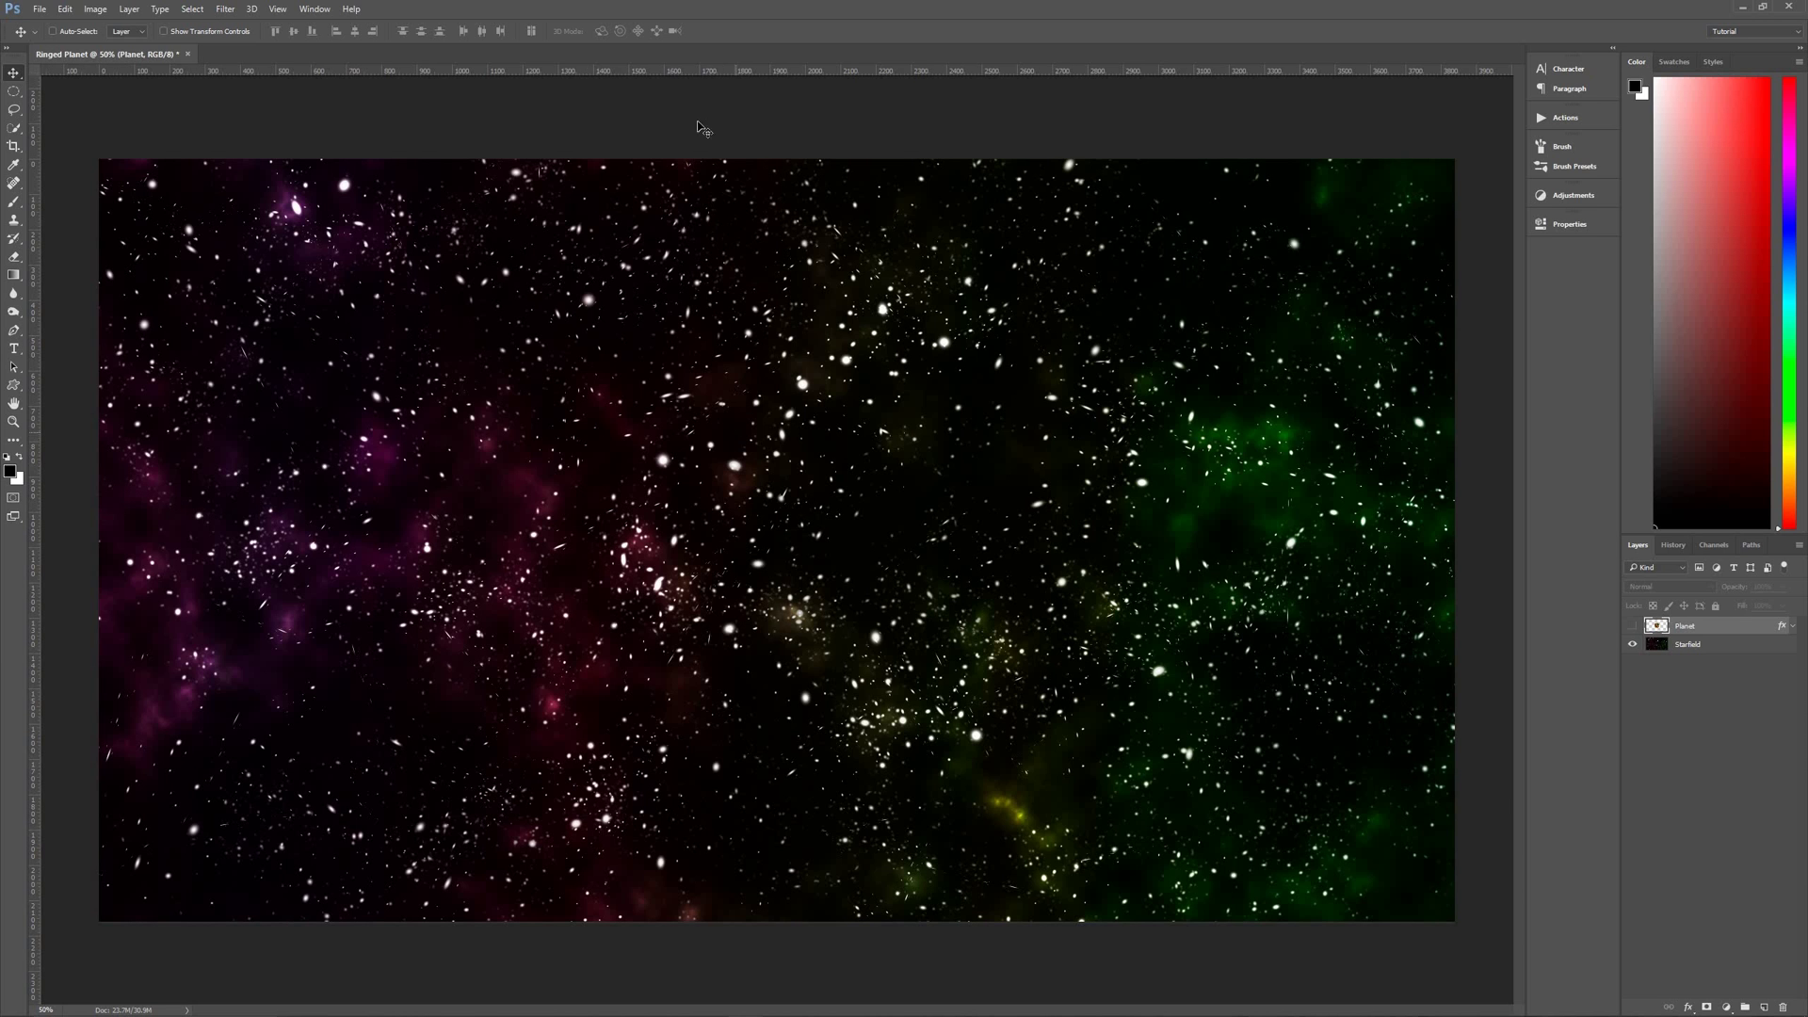
drag(719, 73, 849, 544)
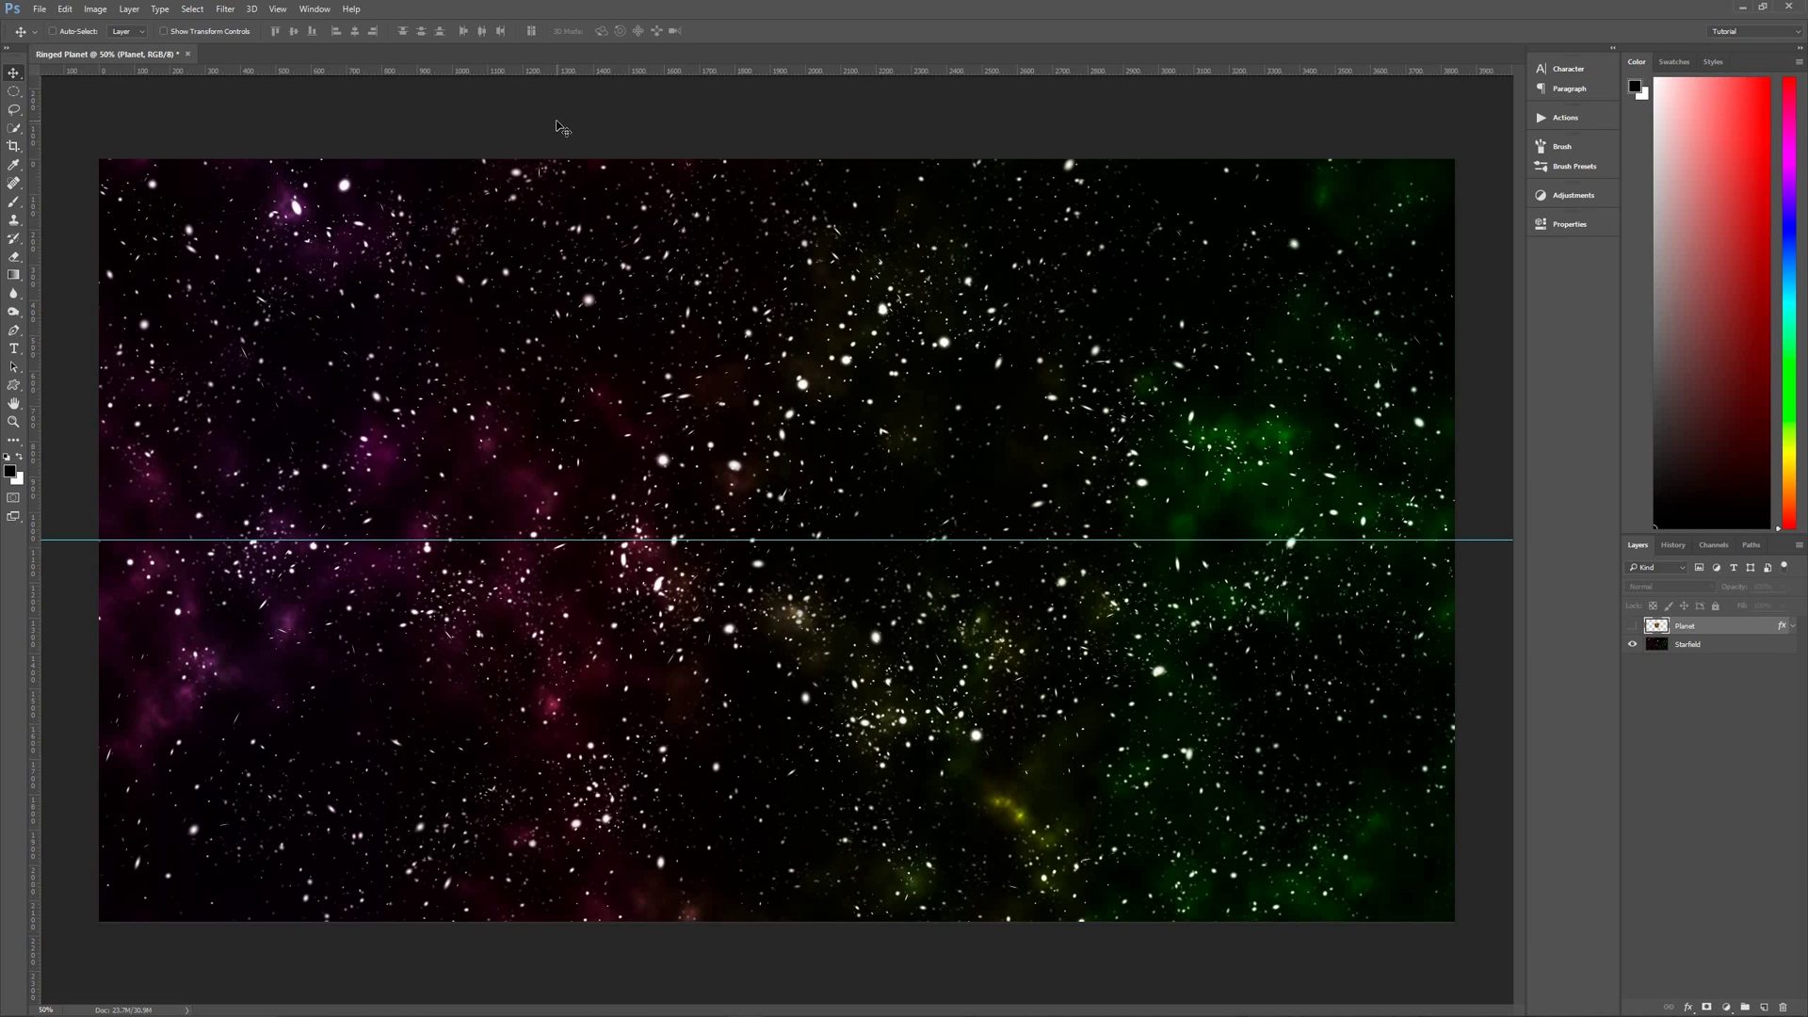
click(278, 8)
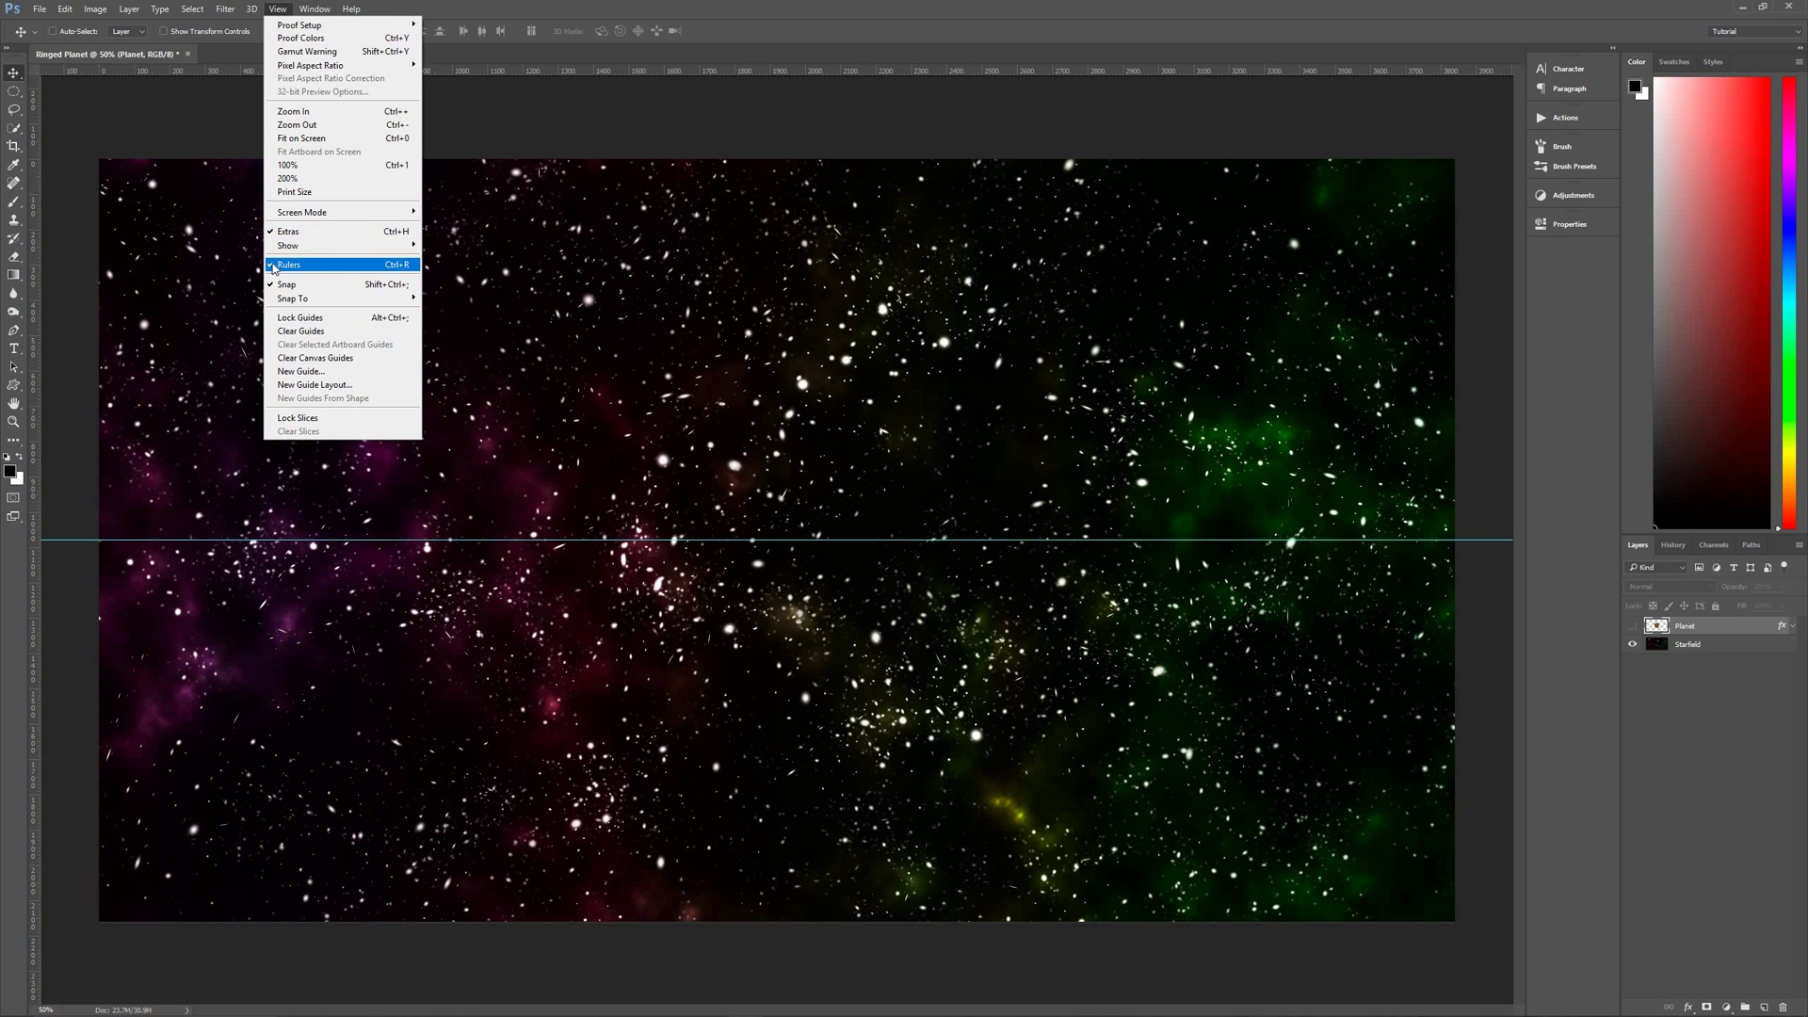
click(668, 472)
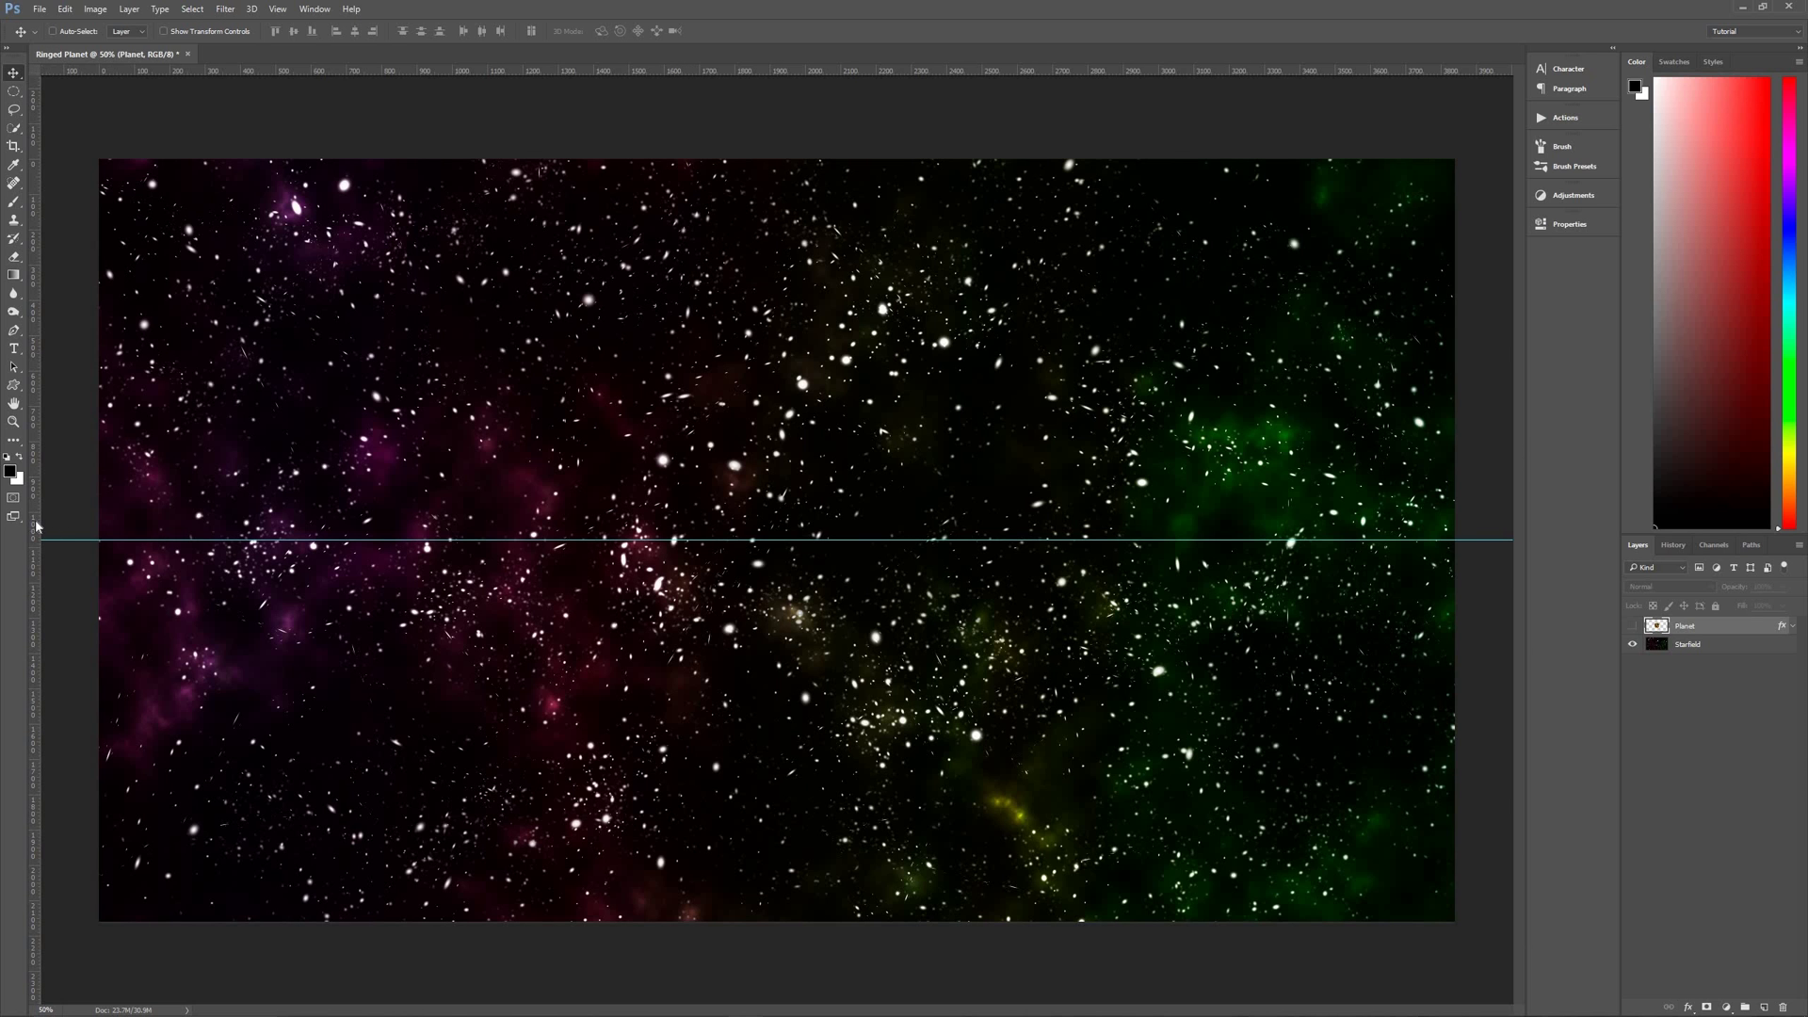
drag(37, 525, 783, 520)
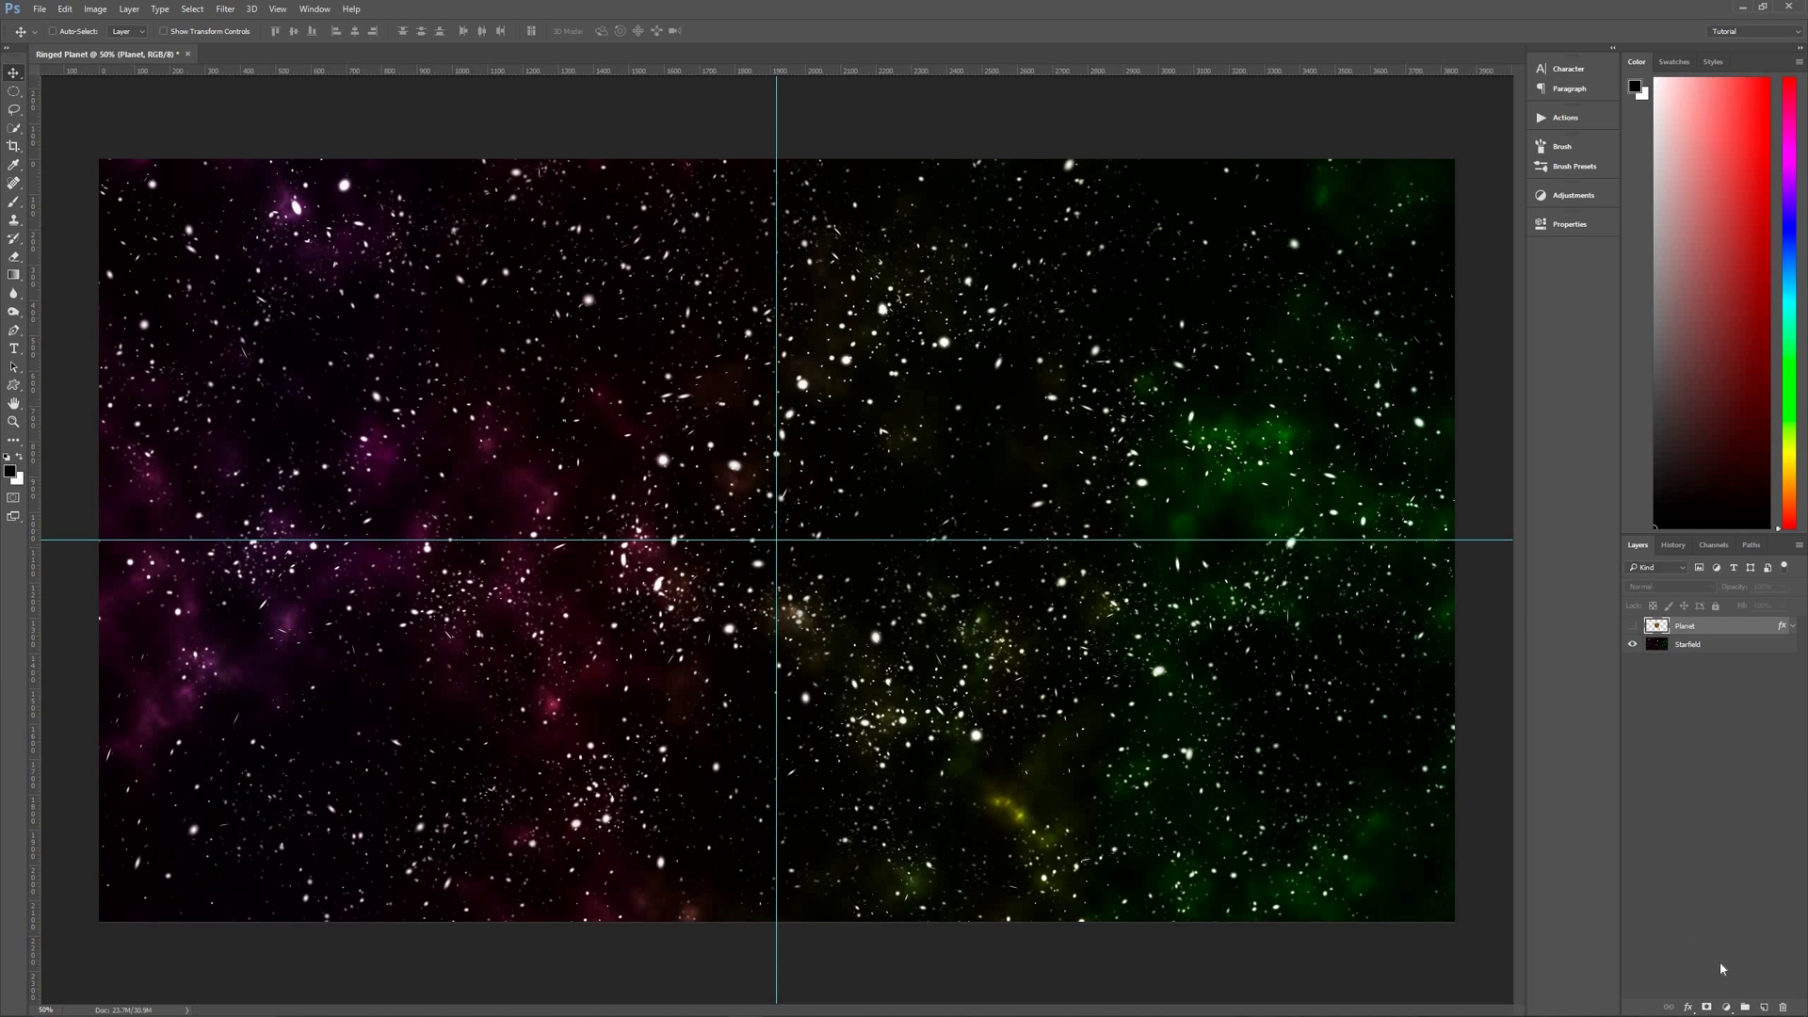
Add a new layer named Gradient above the Planet layer
click(1764, 1007)
double_click(1694, 627)
text(Gradient)
key(Return)
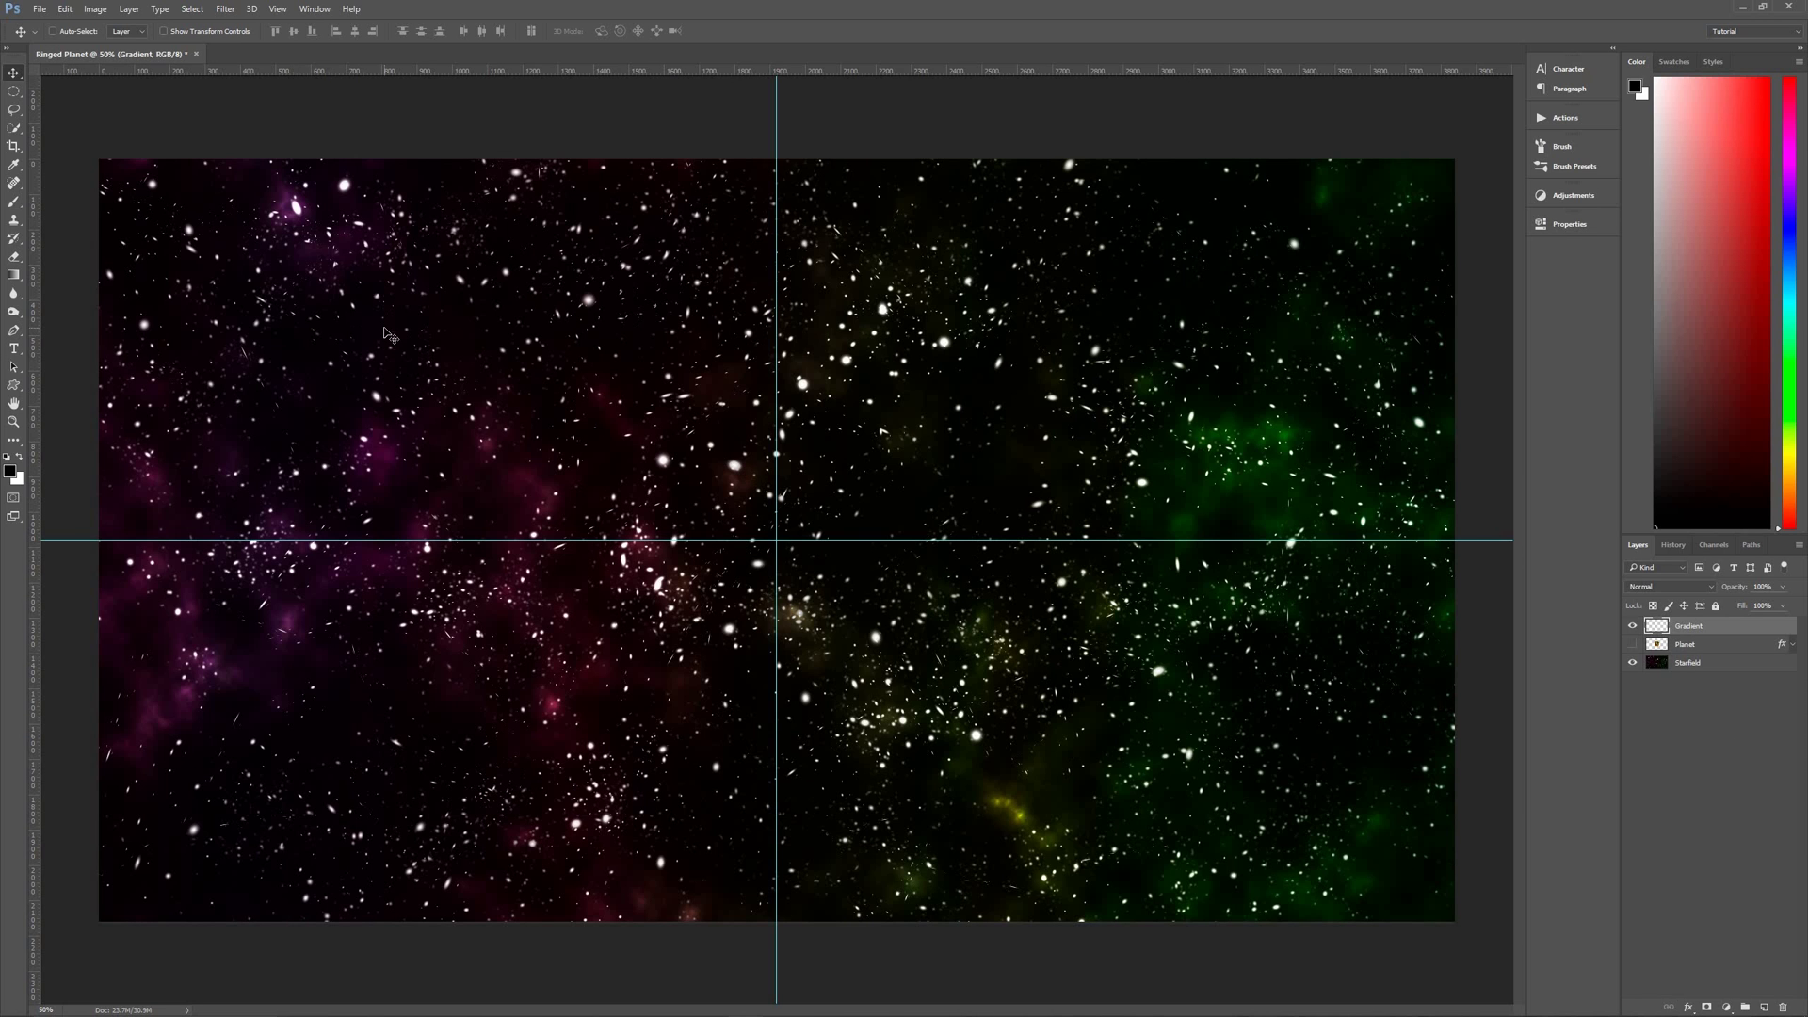
Set the Gradient tool to Radial and give its noise gradient a roughness of 60%
key(g)
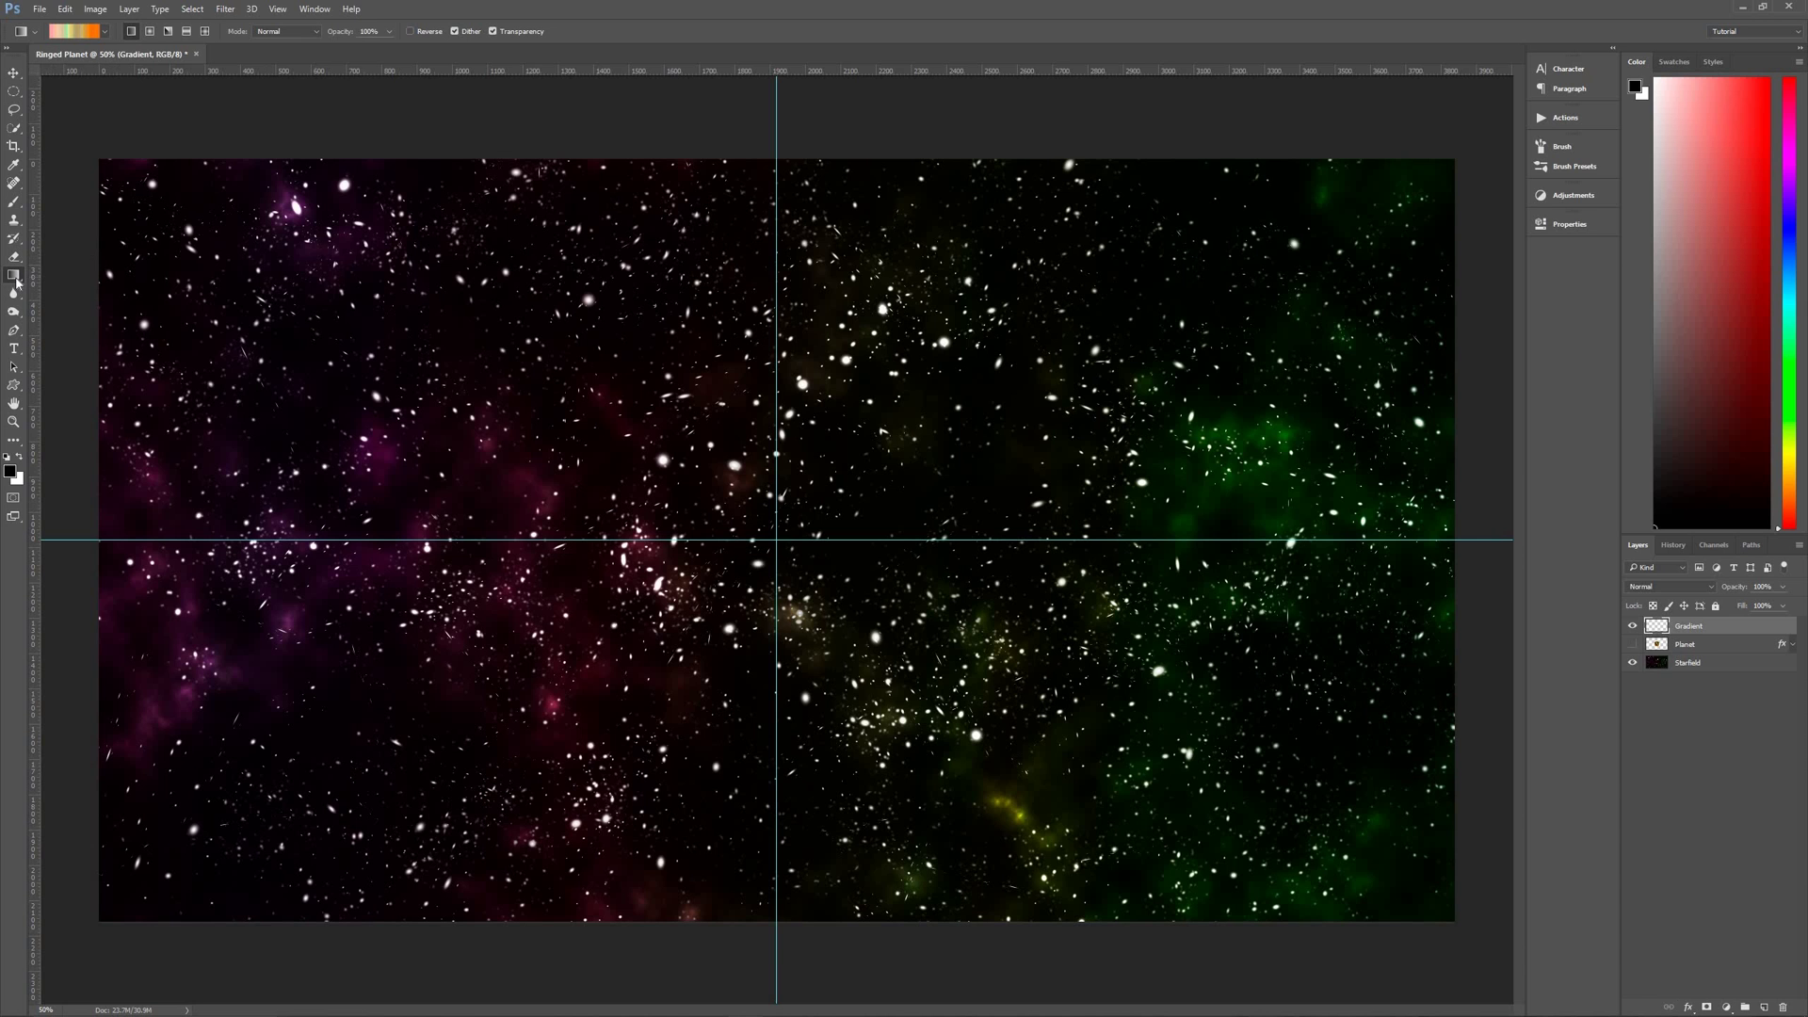
click(152, 34)
click(68, 38)
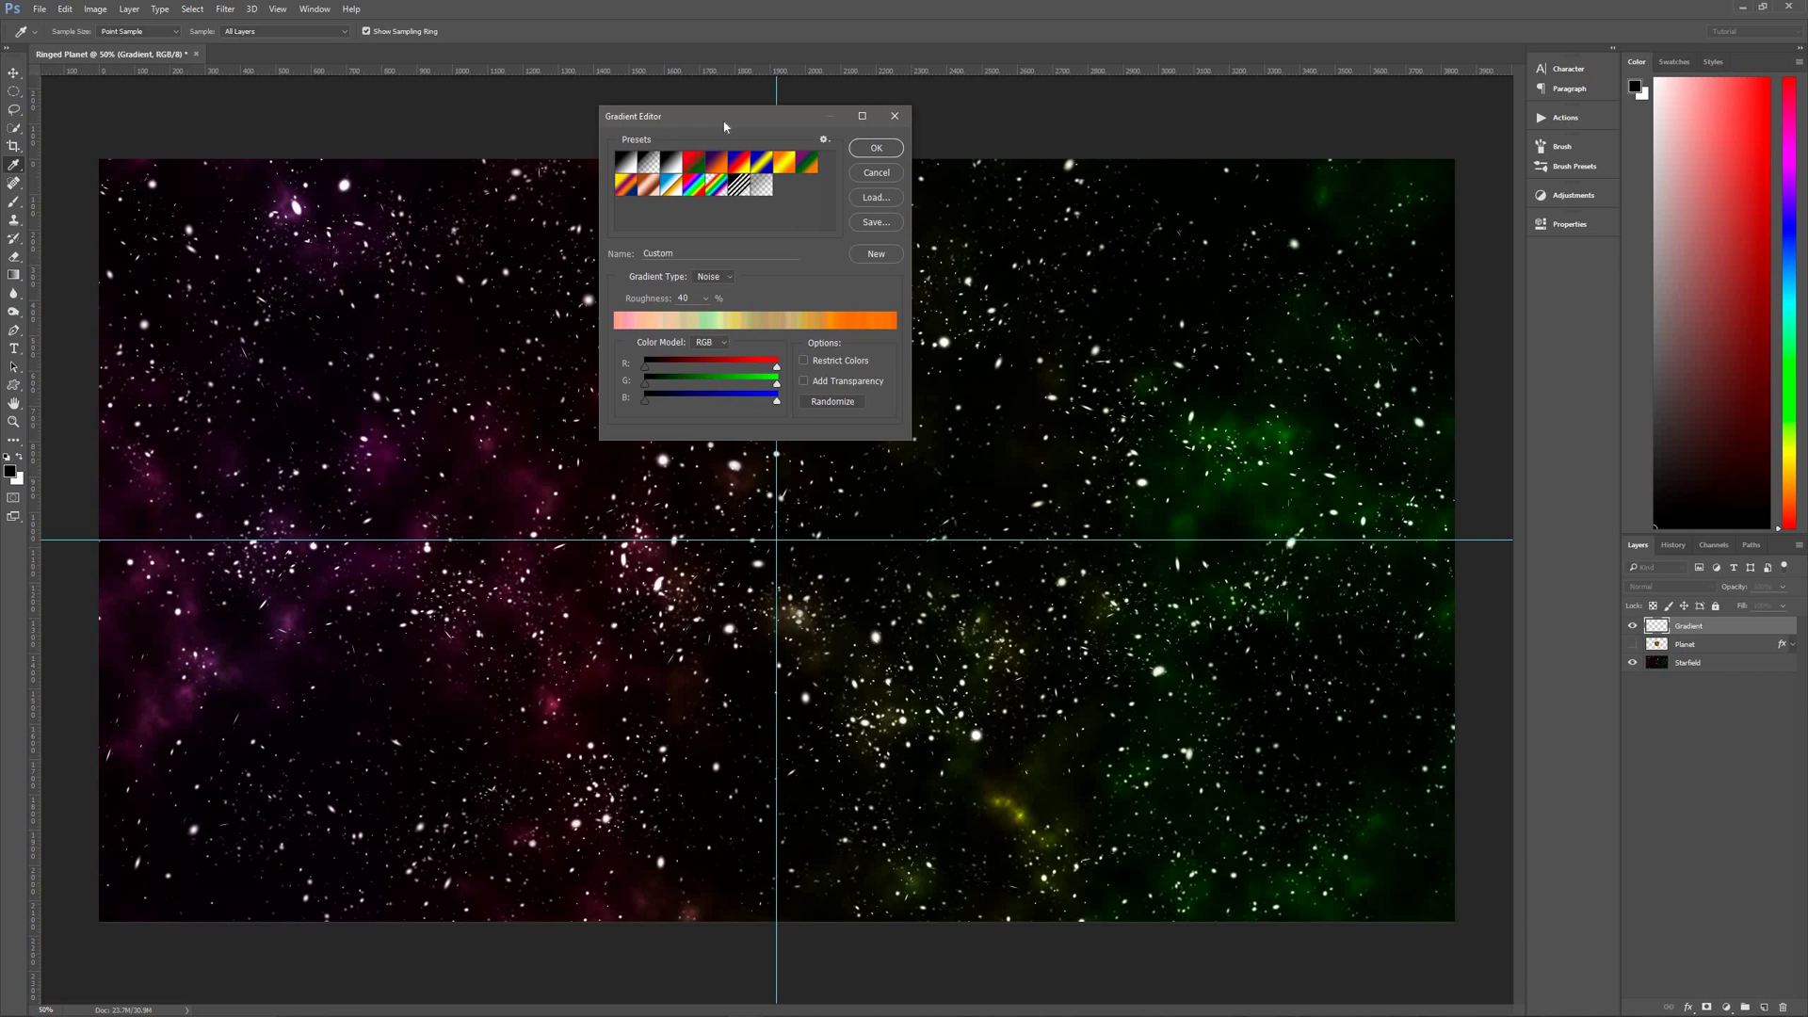
drag(823, 129, 1149, 135)
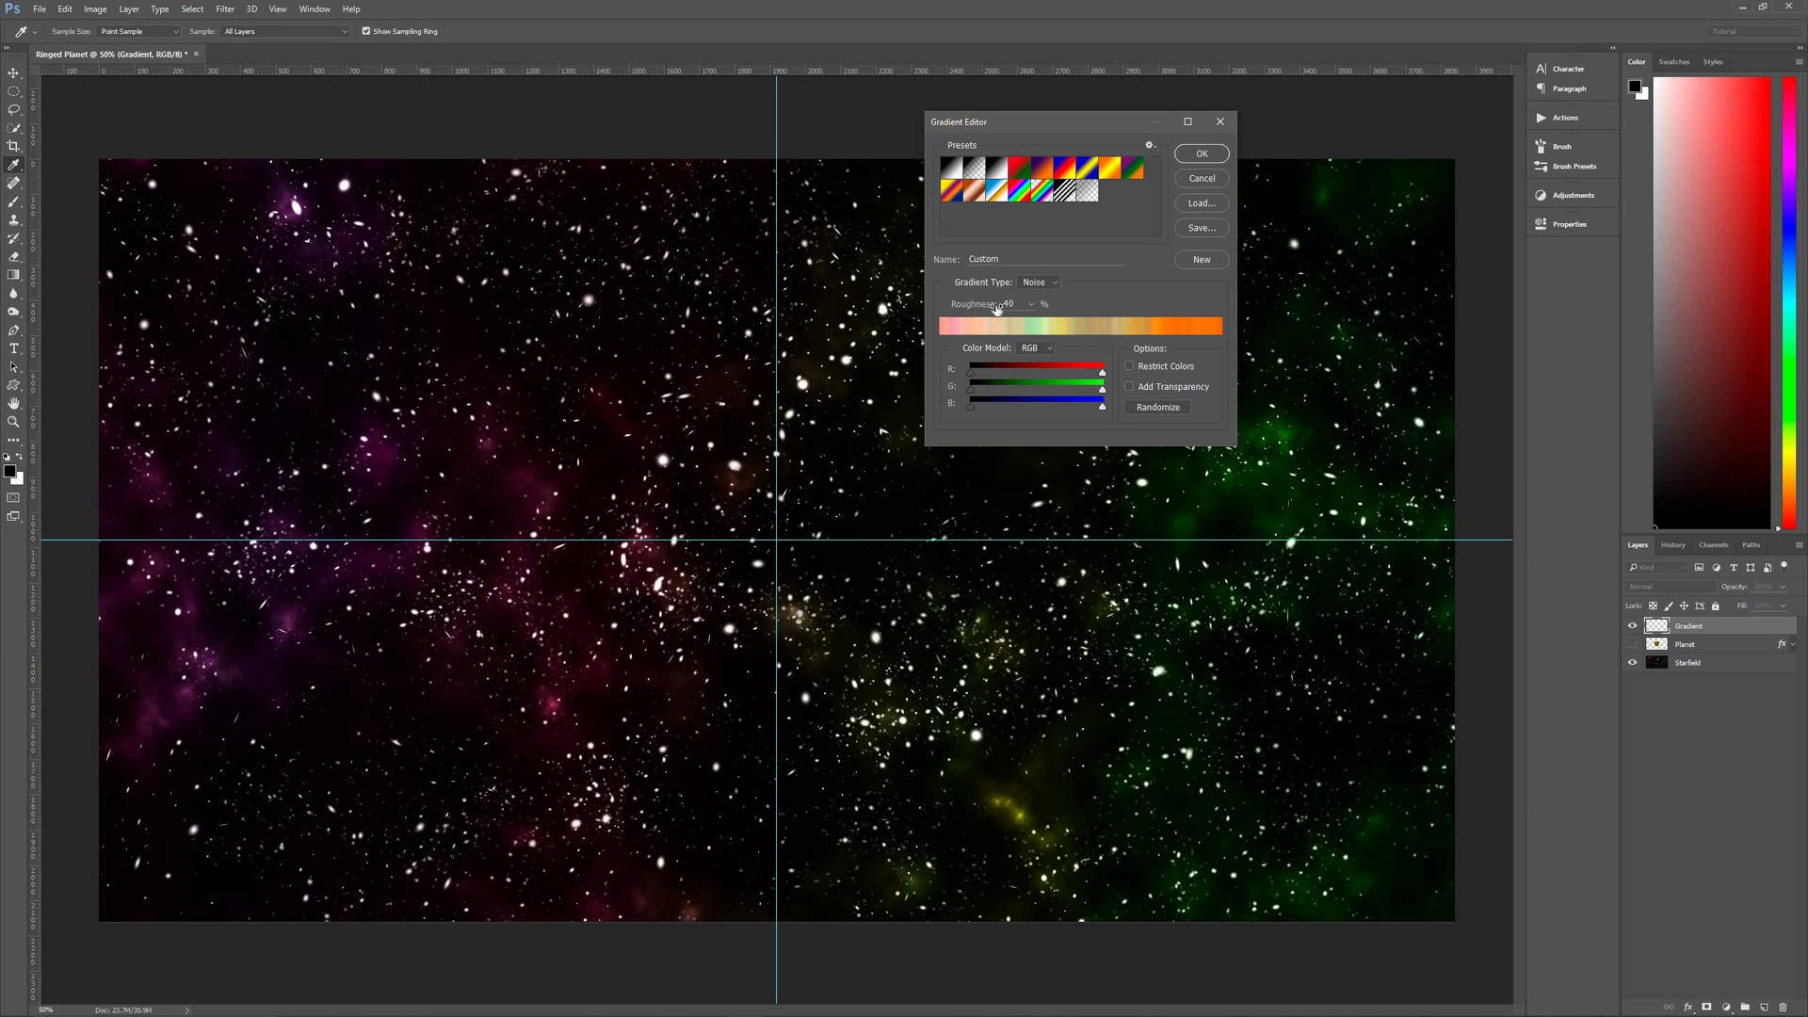
drag(993, 308, 1106, 331)
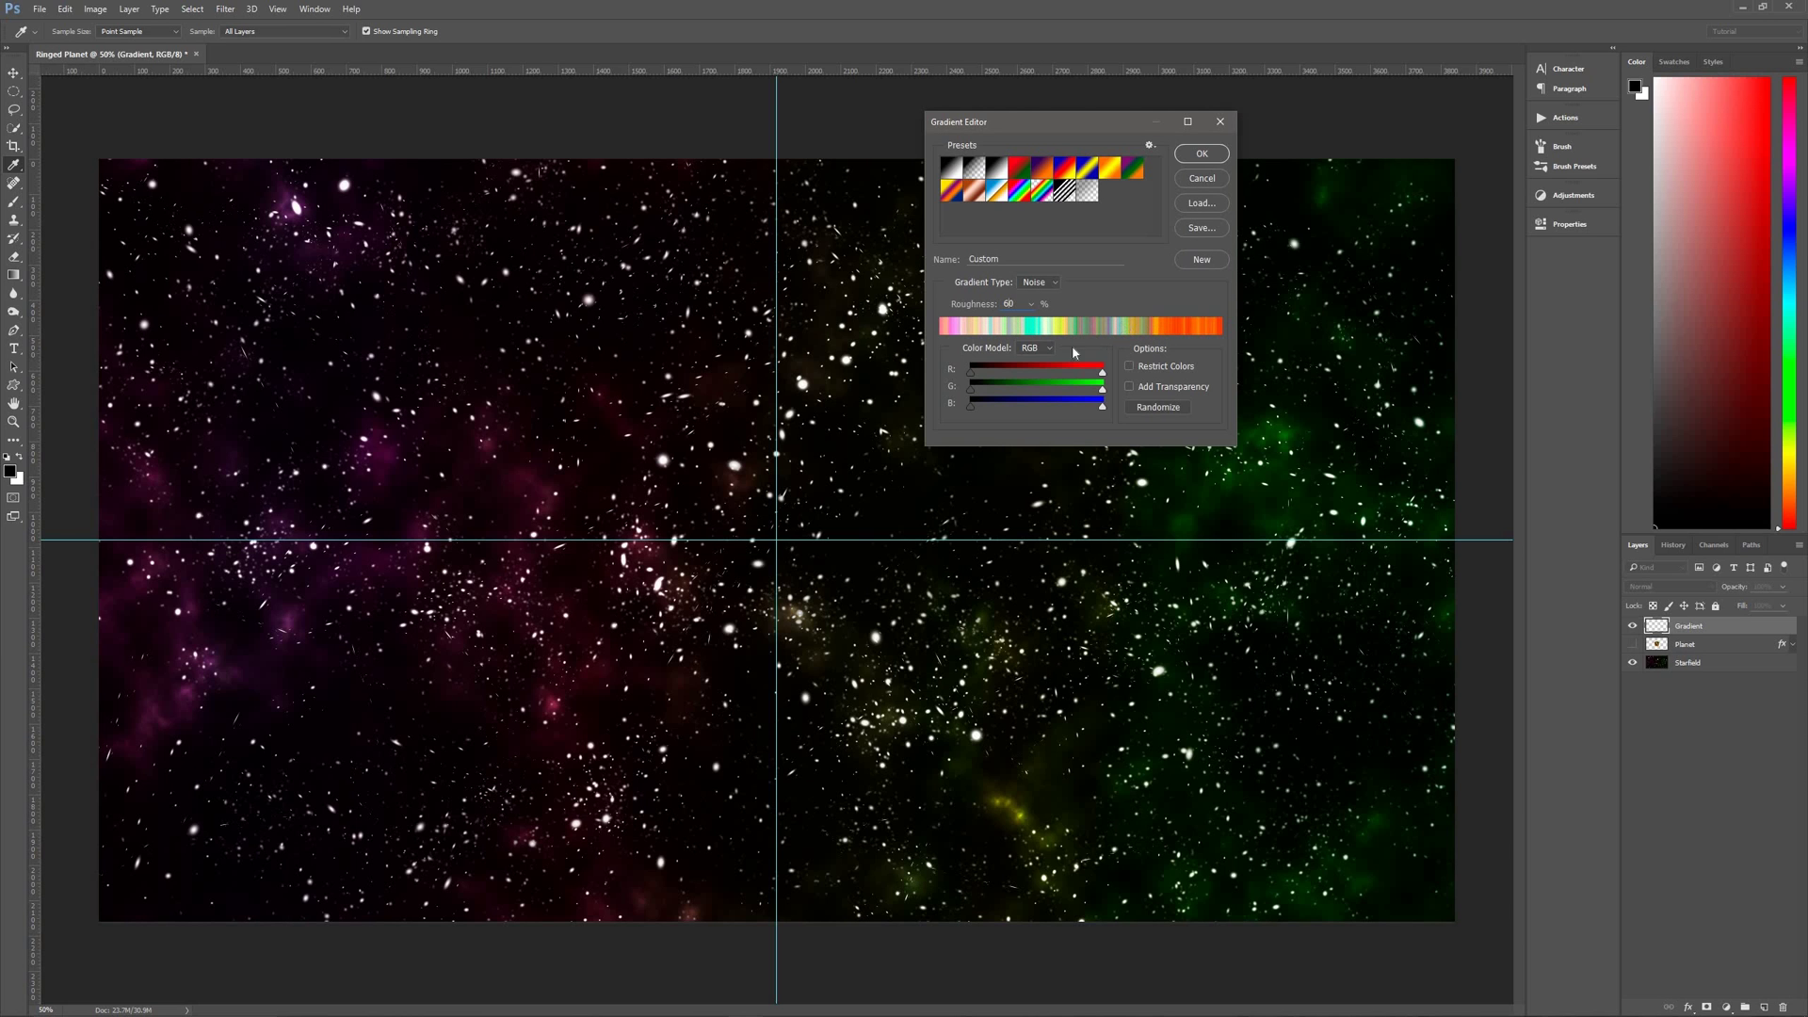
Randomize the noise gradient's colors until it shows a green palette with some orange and teal bands
click(1164, 411)
click(1163, 412)
click(1163, 412)
click(1163, 412)
click(1163, 412)
click(1163, 412)
click(1163, 412)
click(1163, 413)
click(1163, 412)
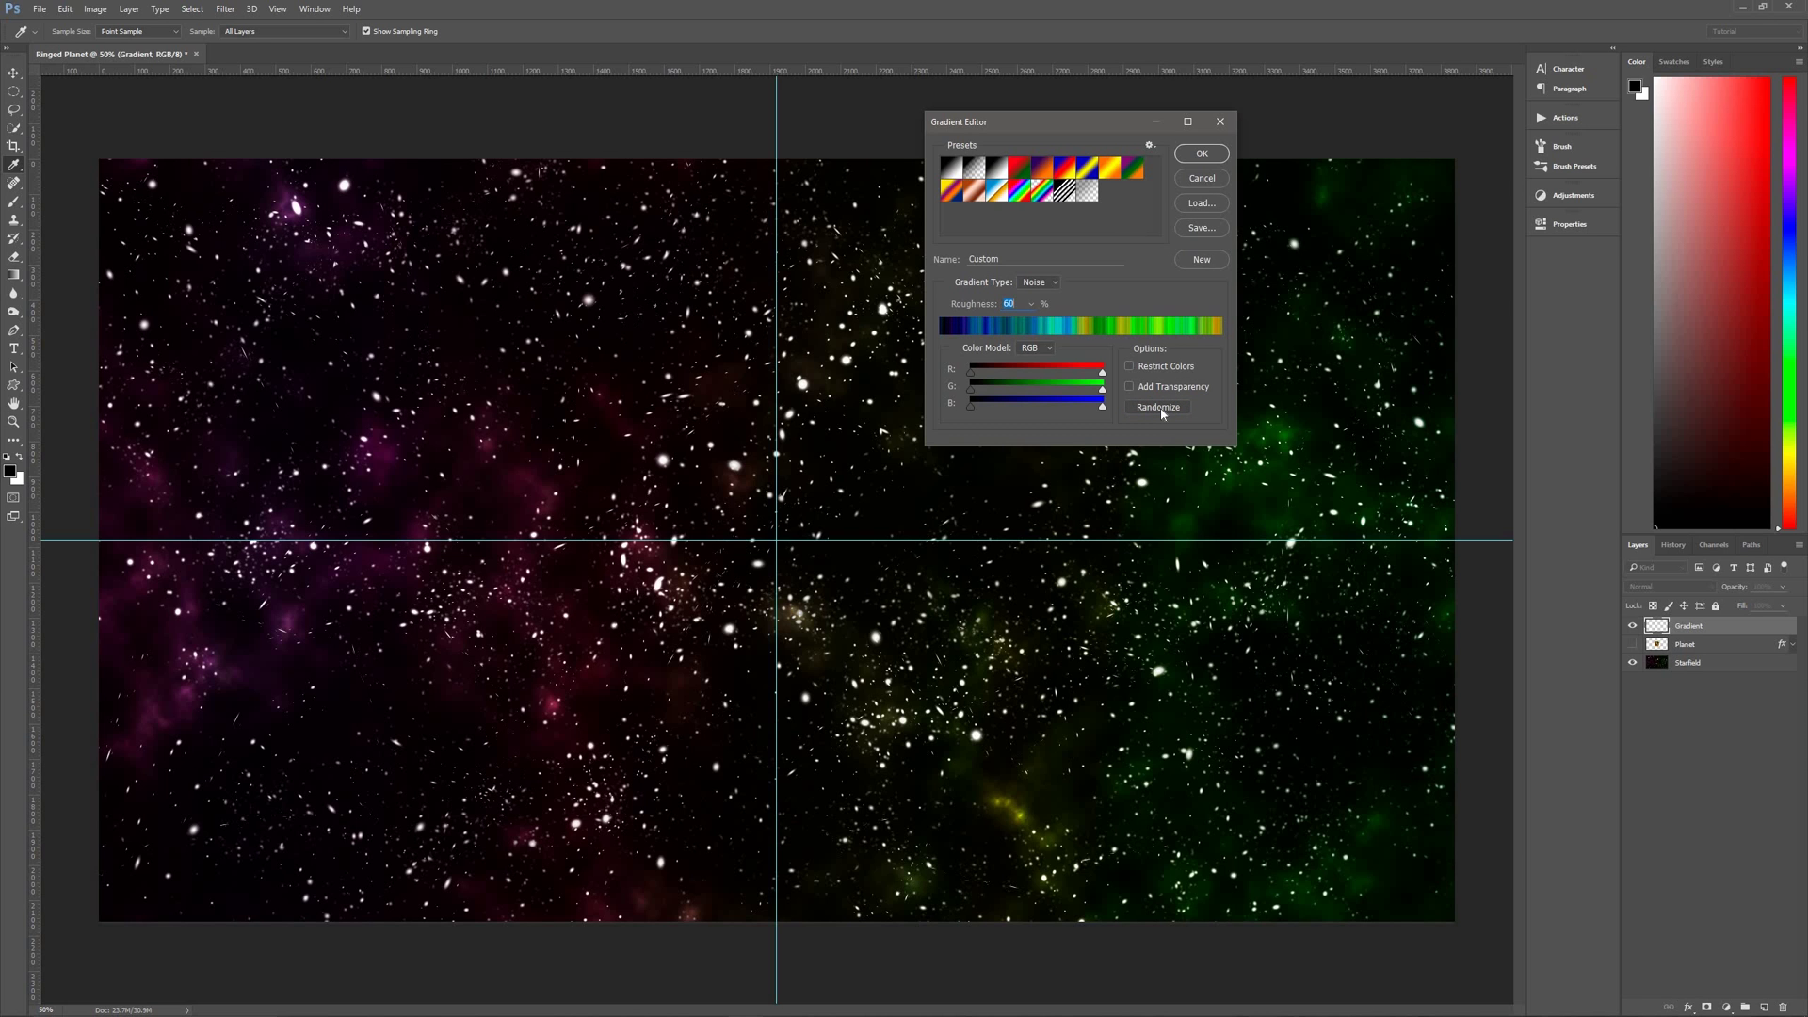
click(1163, 412)
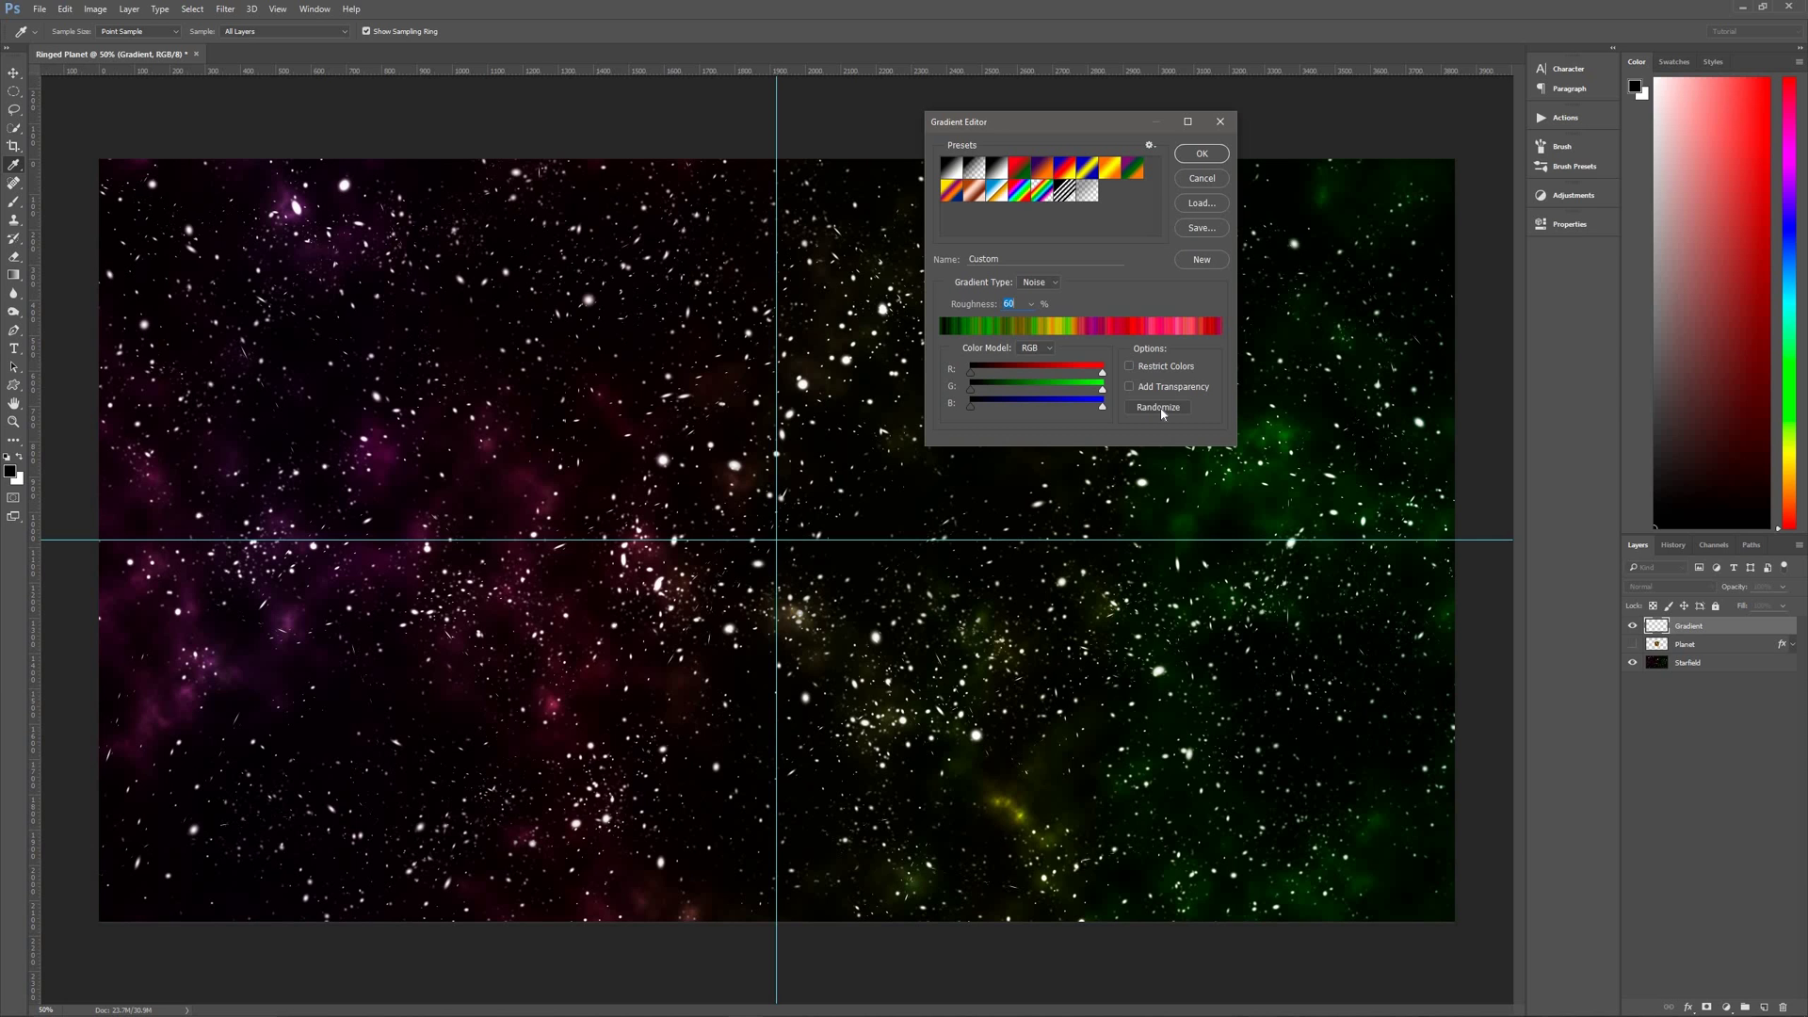
click(1163, 412)
click(1163, 413)
click(1163, 412)
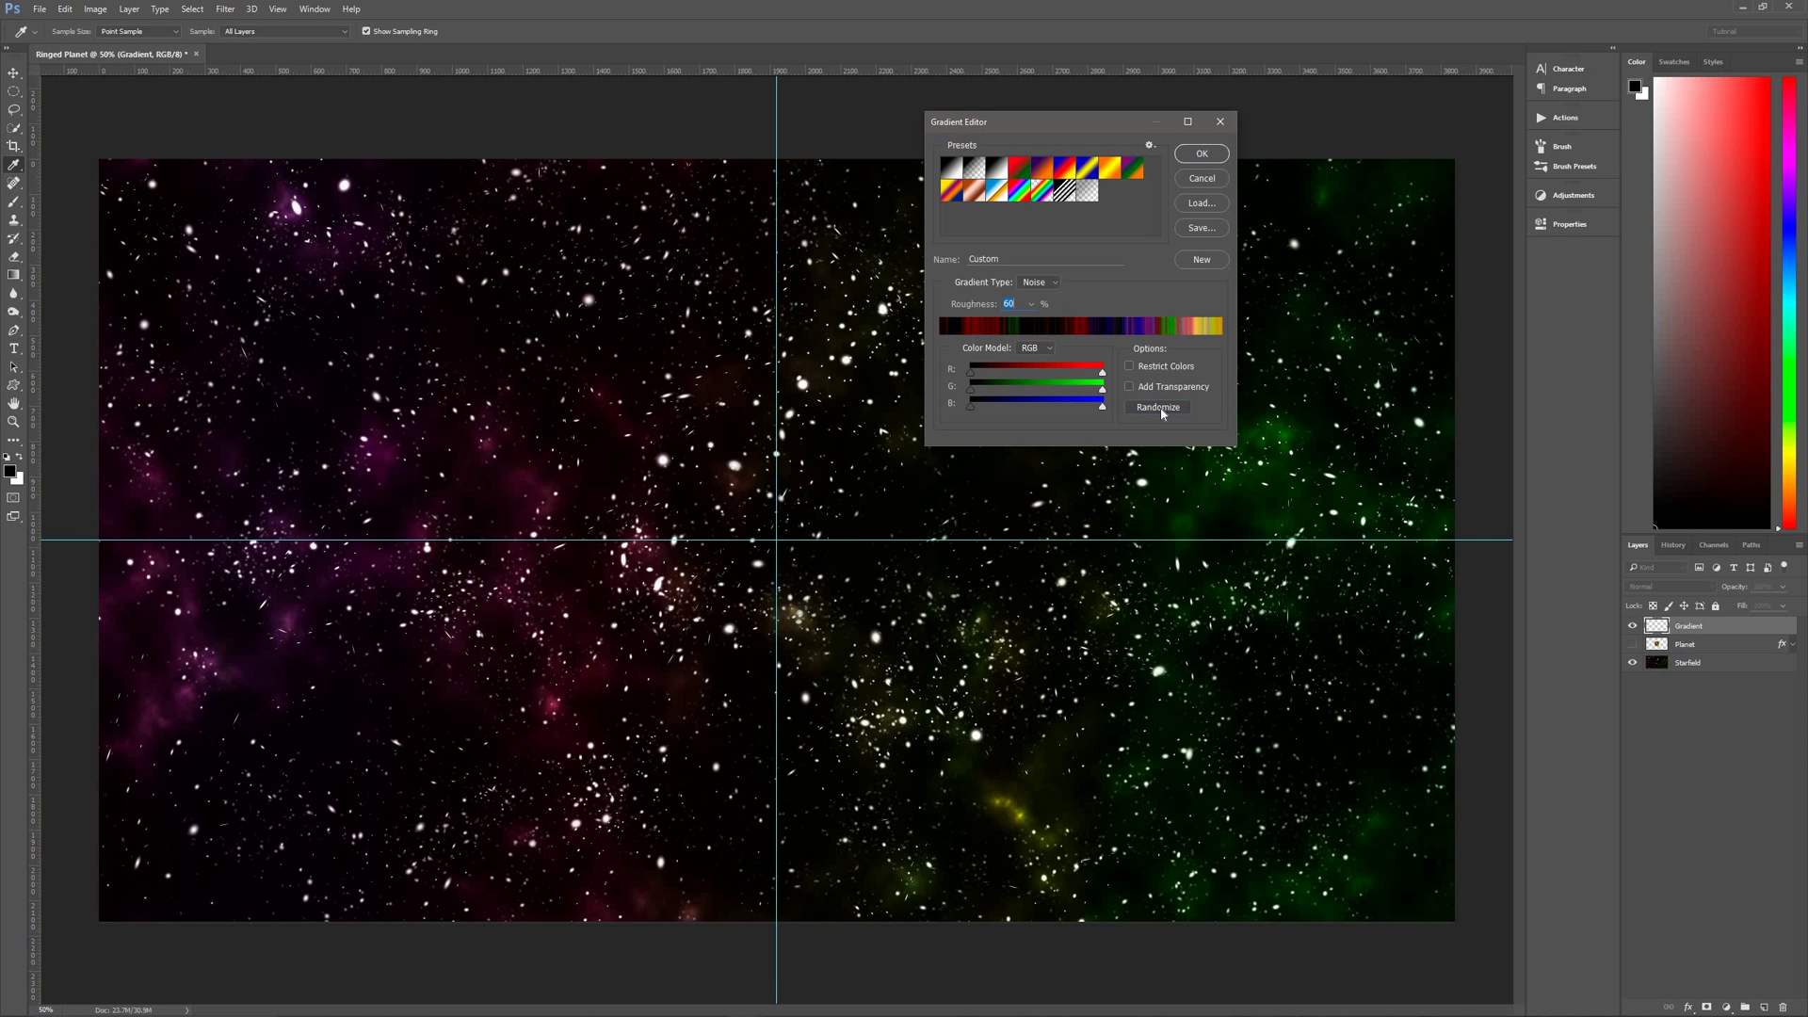
click(1161, 411)
click(1161, 412)
click(1161, 412)
click(1161, 412)
click(1161, 412)
click(1161, 412)
click(1161, 412)
click(1161, 411)
click(1161, 412)
click(1161, 411)
click(1161, 412)
click(1161, 411)
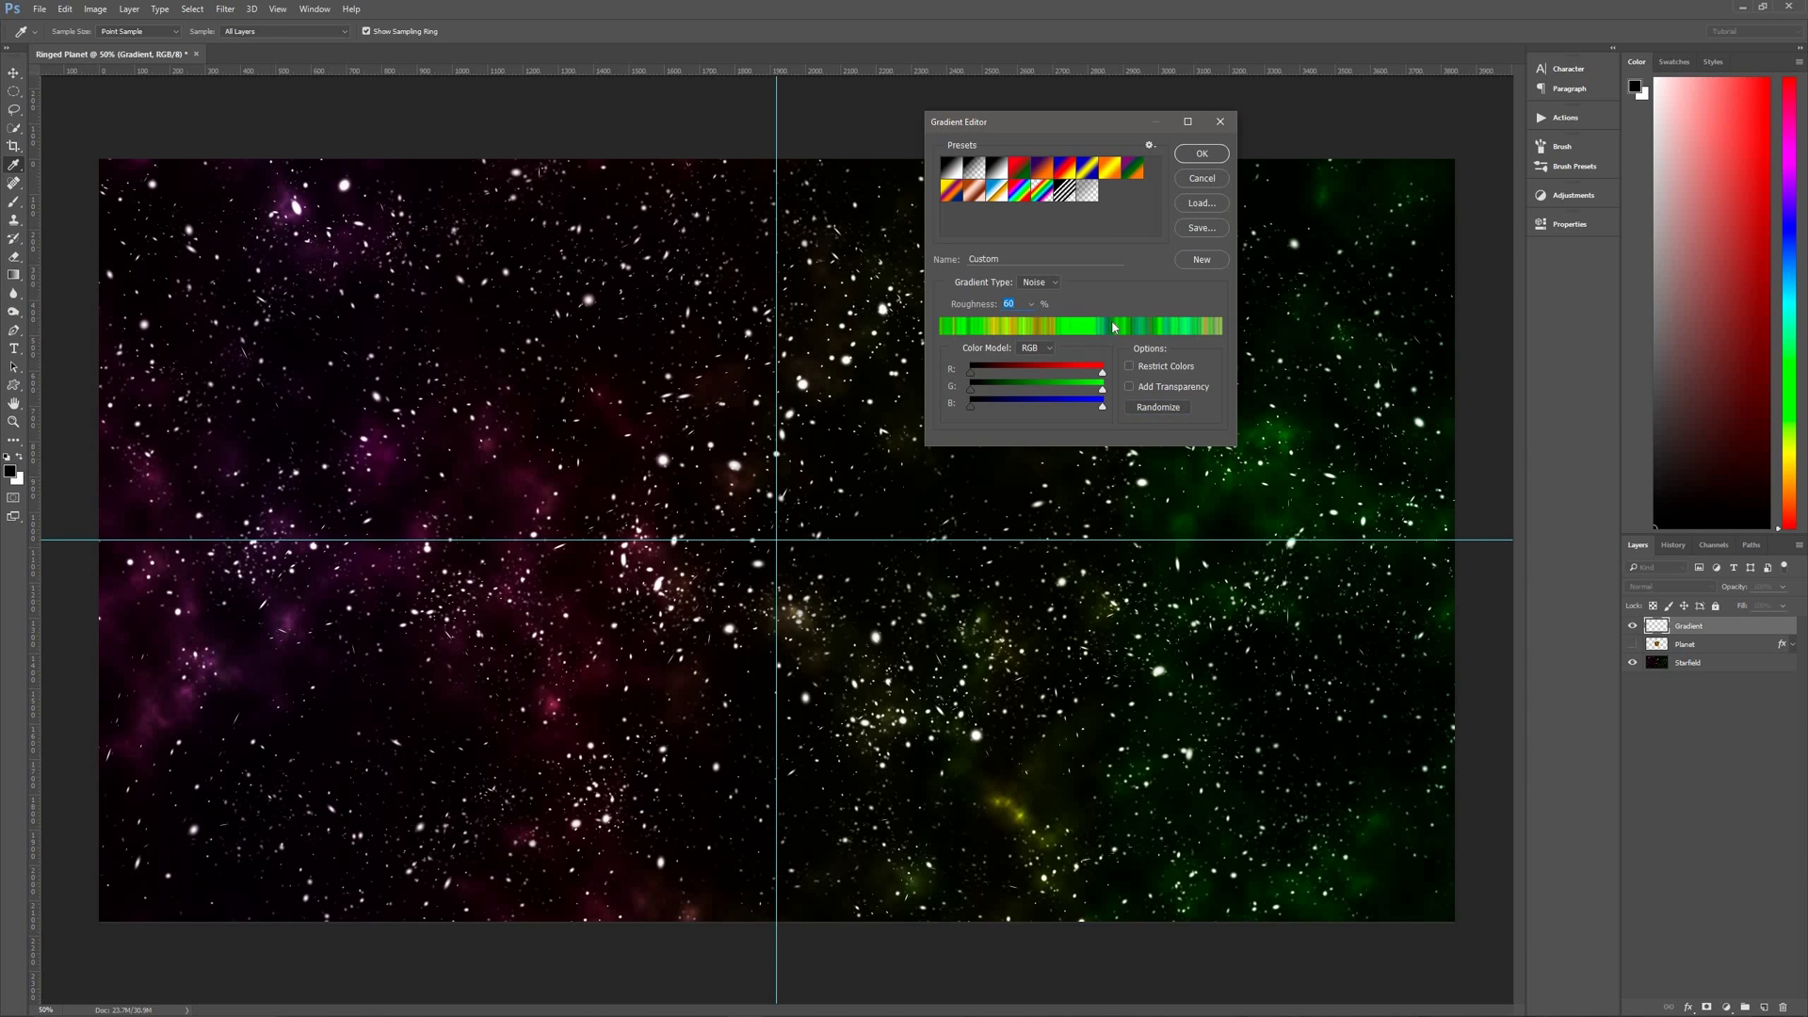
Accept the gradient and draw it on the Gradient layer from the guide intersection straight up to the canvas's upper edge
click(1213, 160)
click(1213, 160)
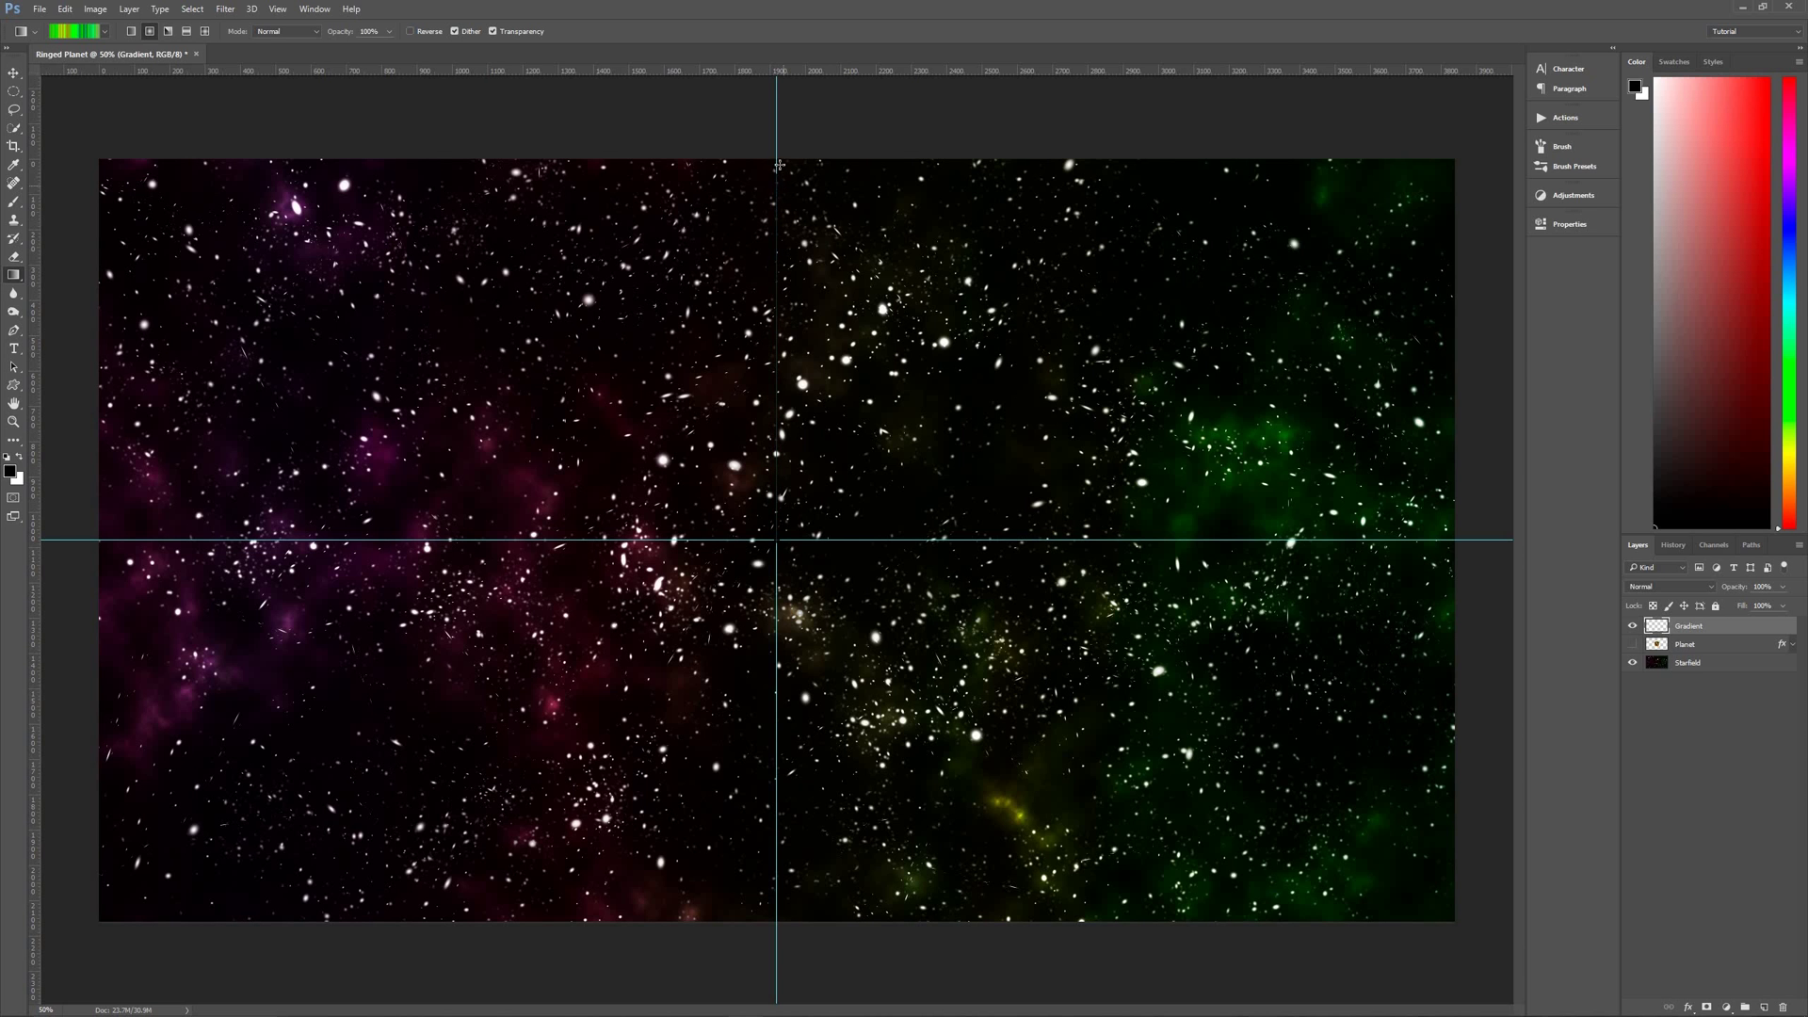
drag(776, 540, 776, 161)
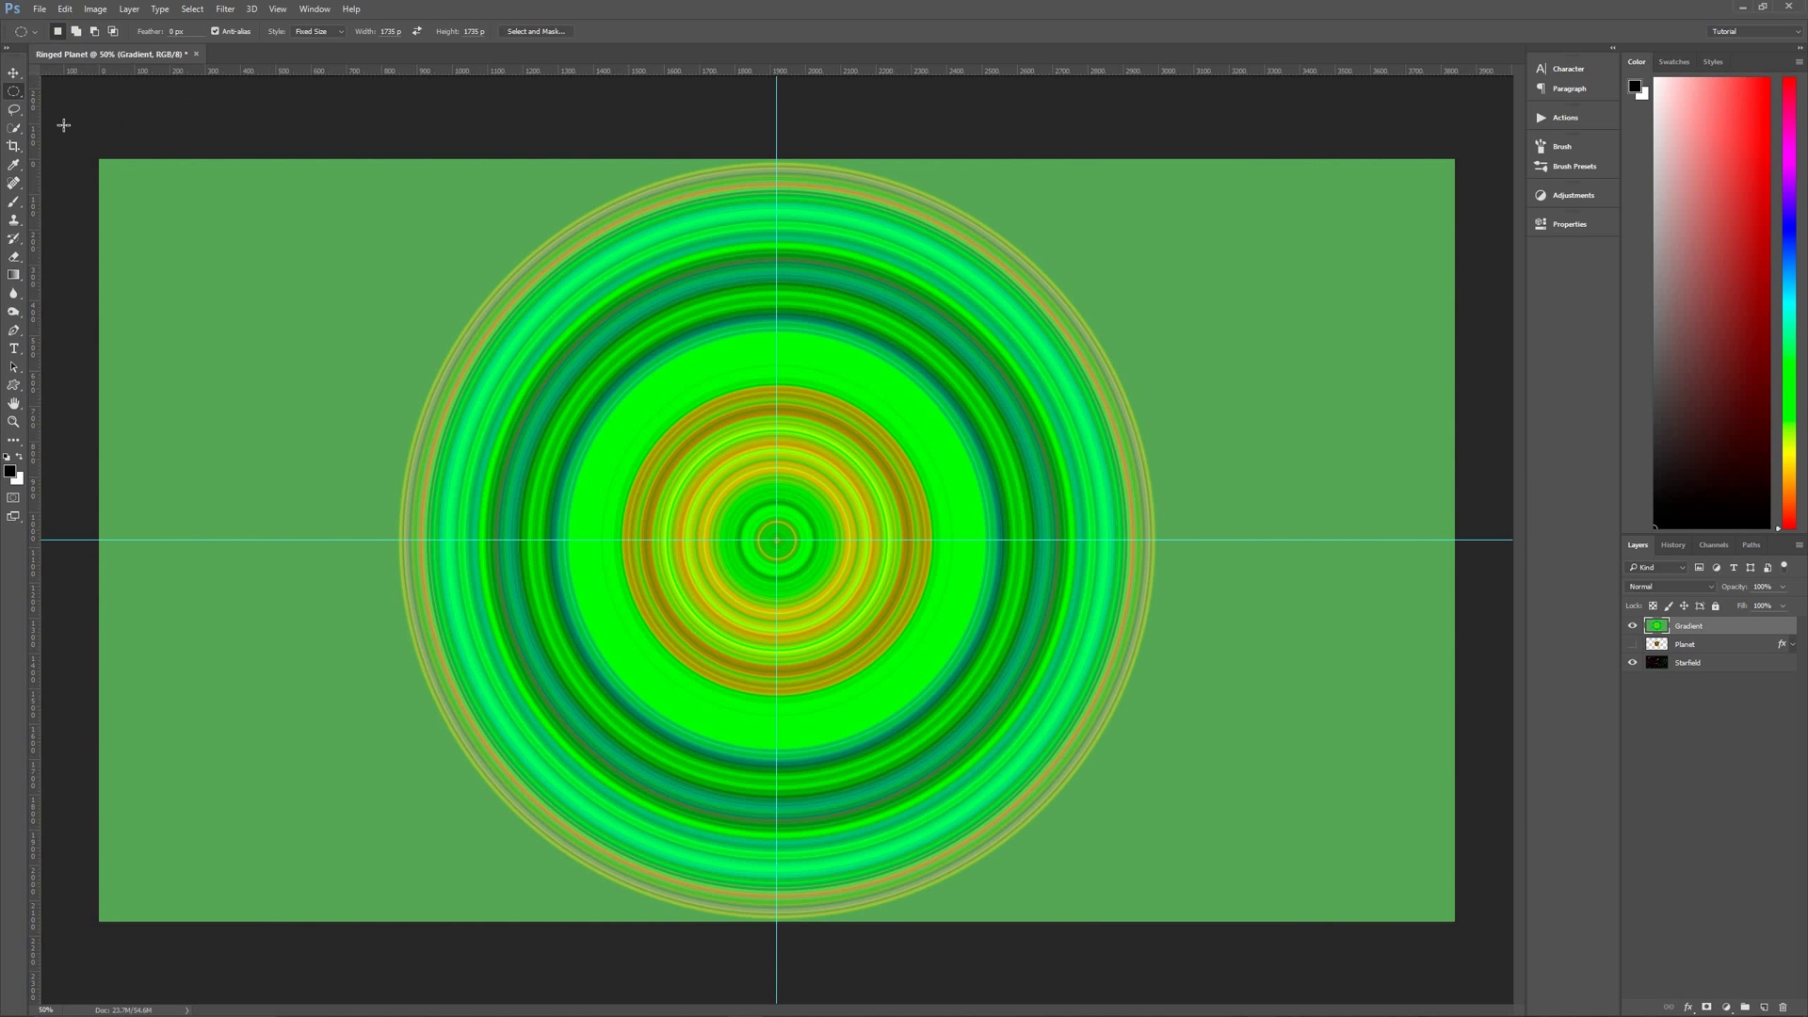
Cut a circular hole in the middle of the gradient using an elliptical selection with 5 px feather and Normal style
right_click(15, 95)
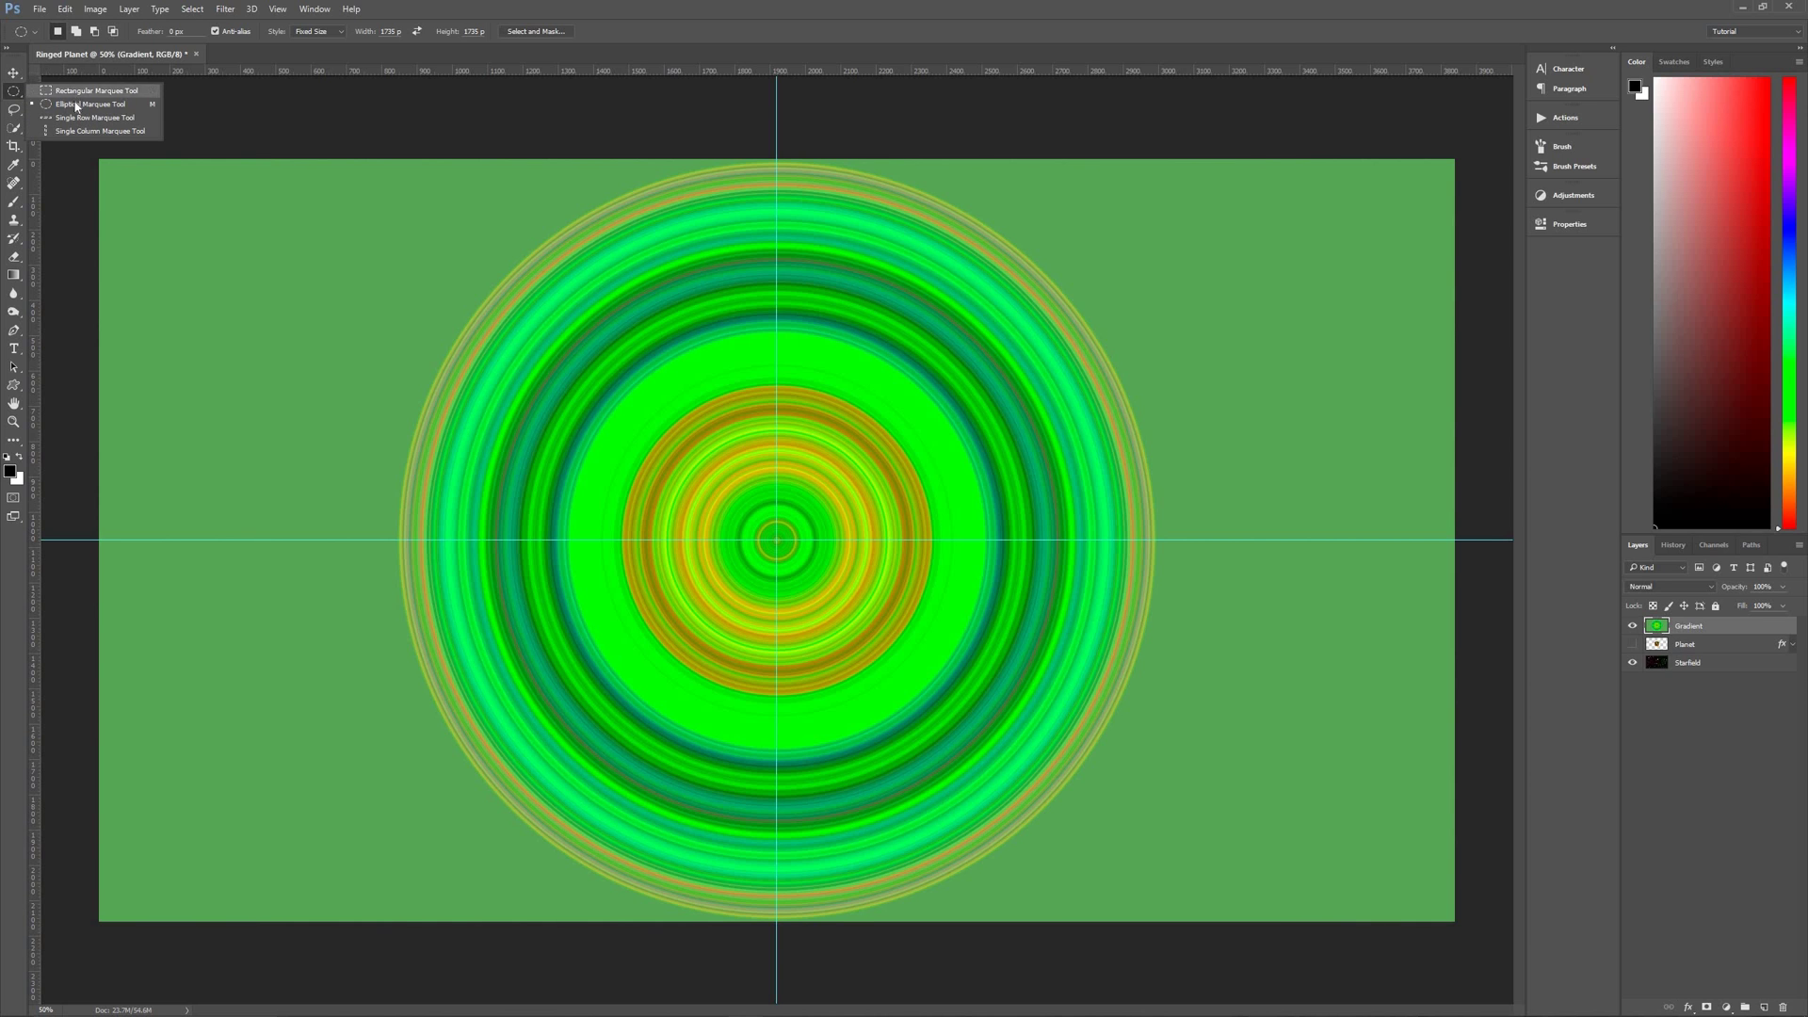
click(119, 105)
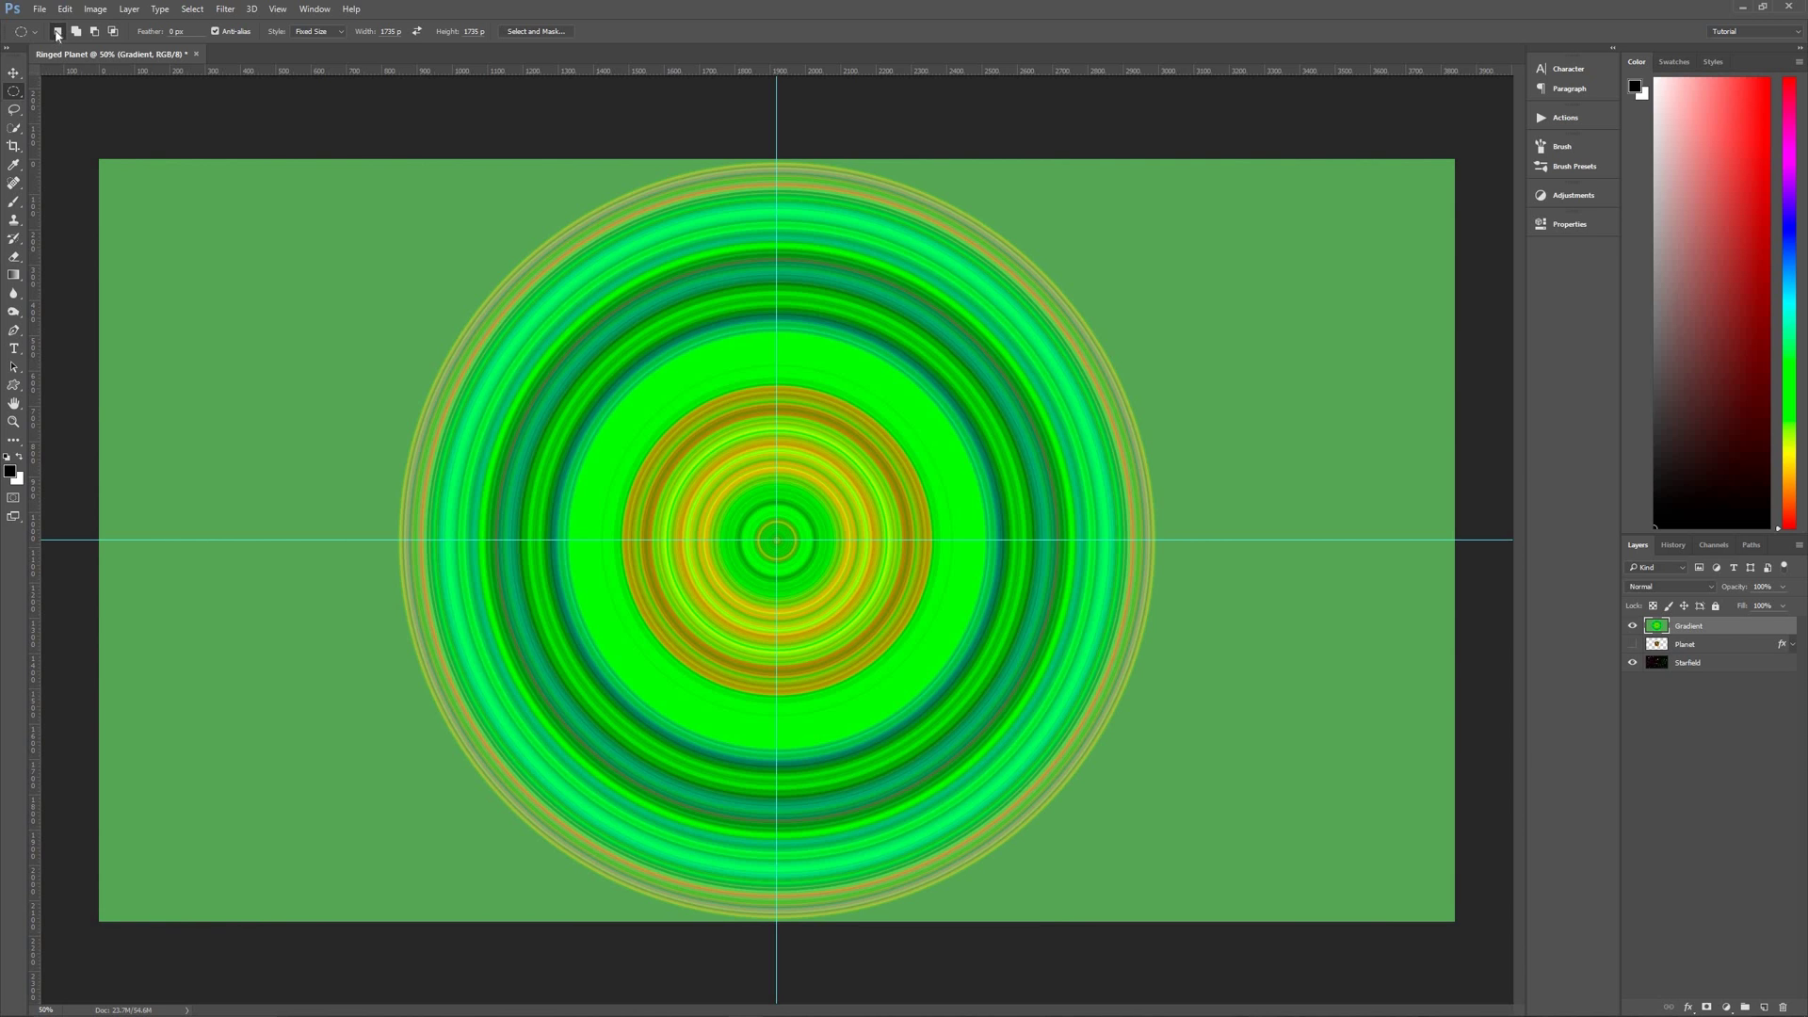
click(152, 34)
text(5)
click(317, 36)
click(307, 43)
drag(776, 539, 642, 391)
key(Delete)
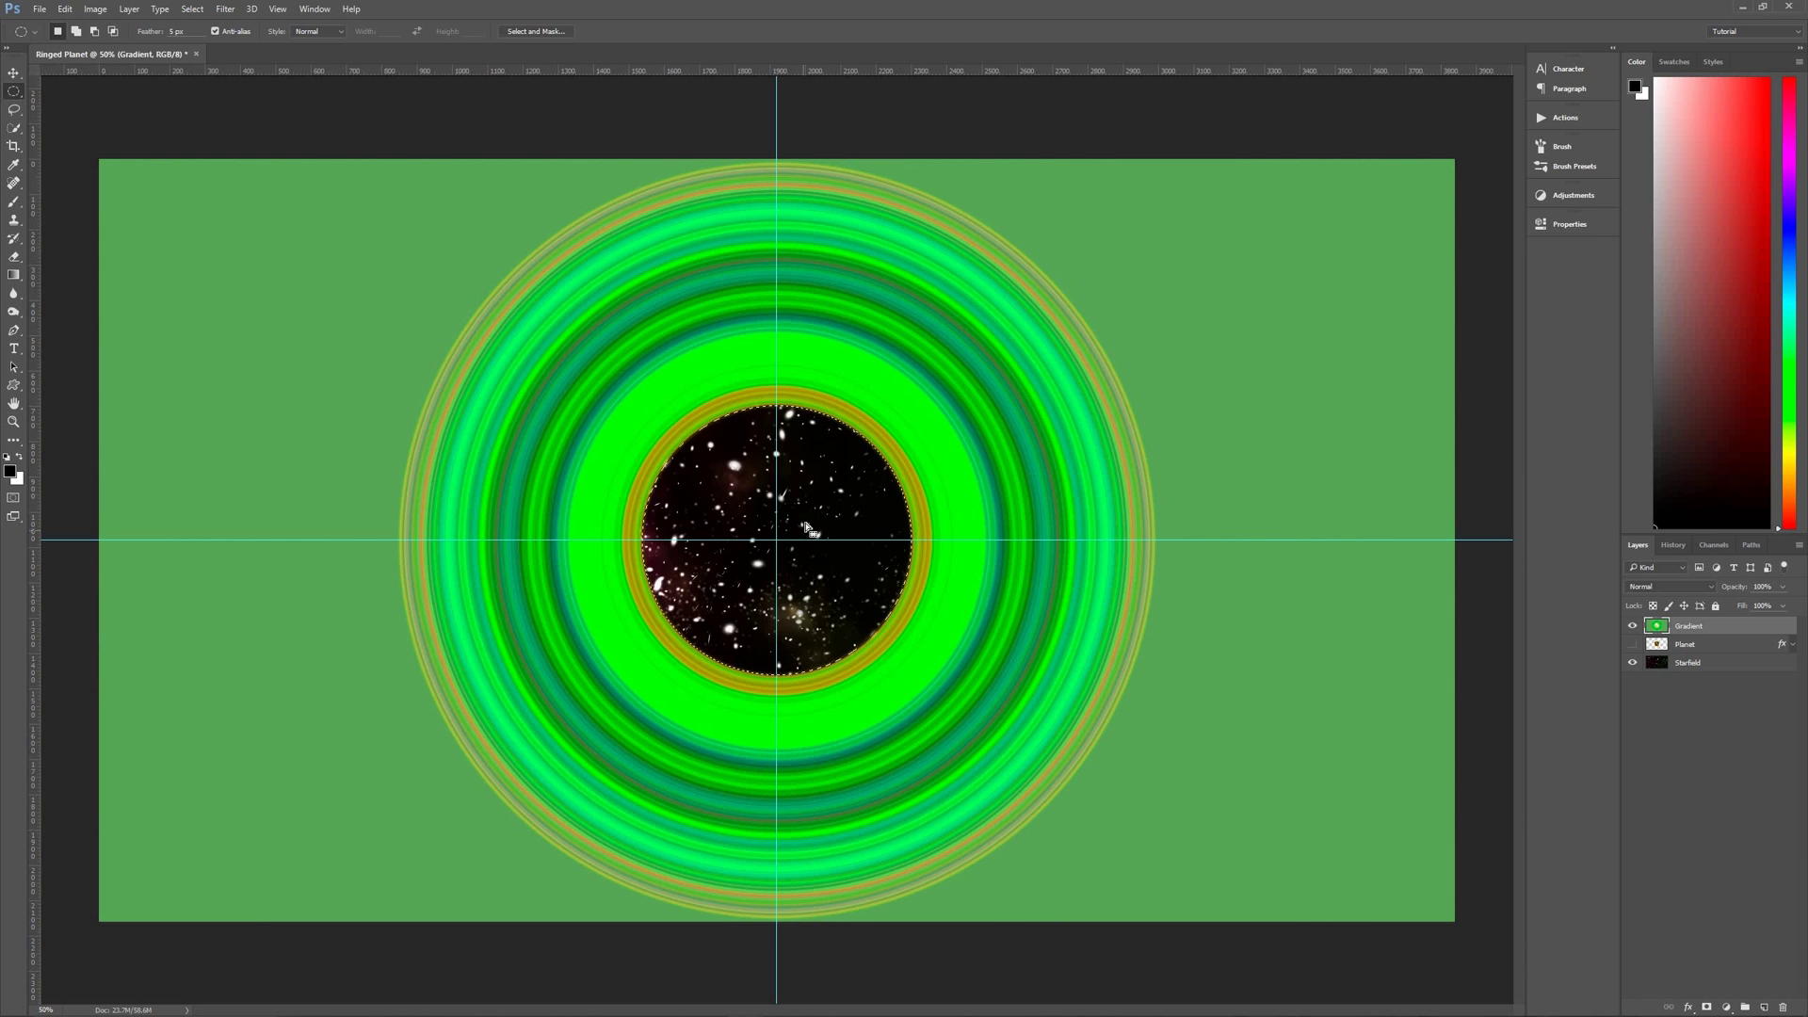
key(ctrl+d)
Cut a concentric ring-shaped gap at the outer part of the bright green band around the central hole
drag(777, 539, 433, 339)
drag(776, 539, 563, 359)
key(Delete)
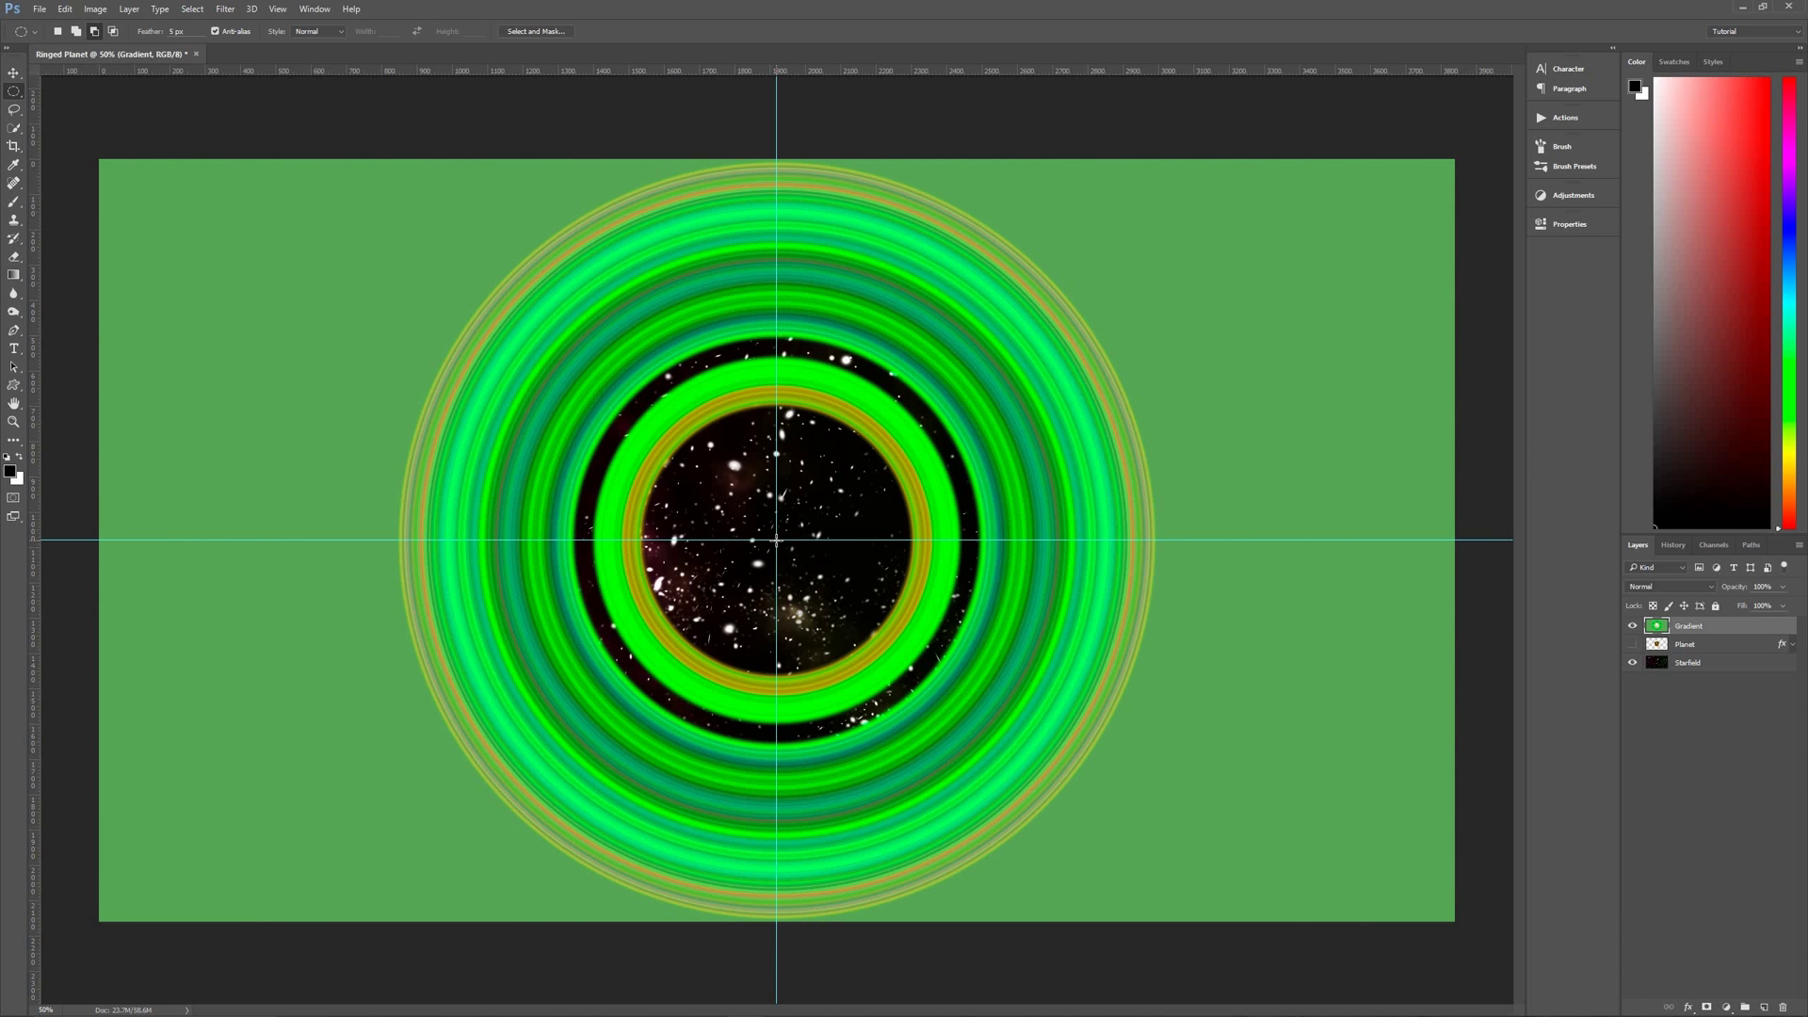
Cut a second, thinner concentric gap near the gradient's outer bands and clear the selection
drag(776, 539, 417, 221)
drag(777, 540, 406, 231)
key(Delete)
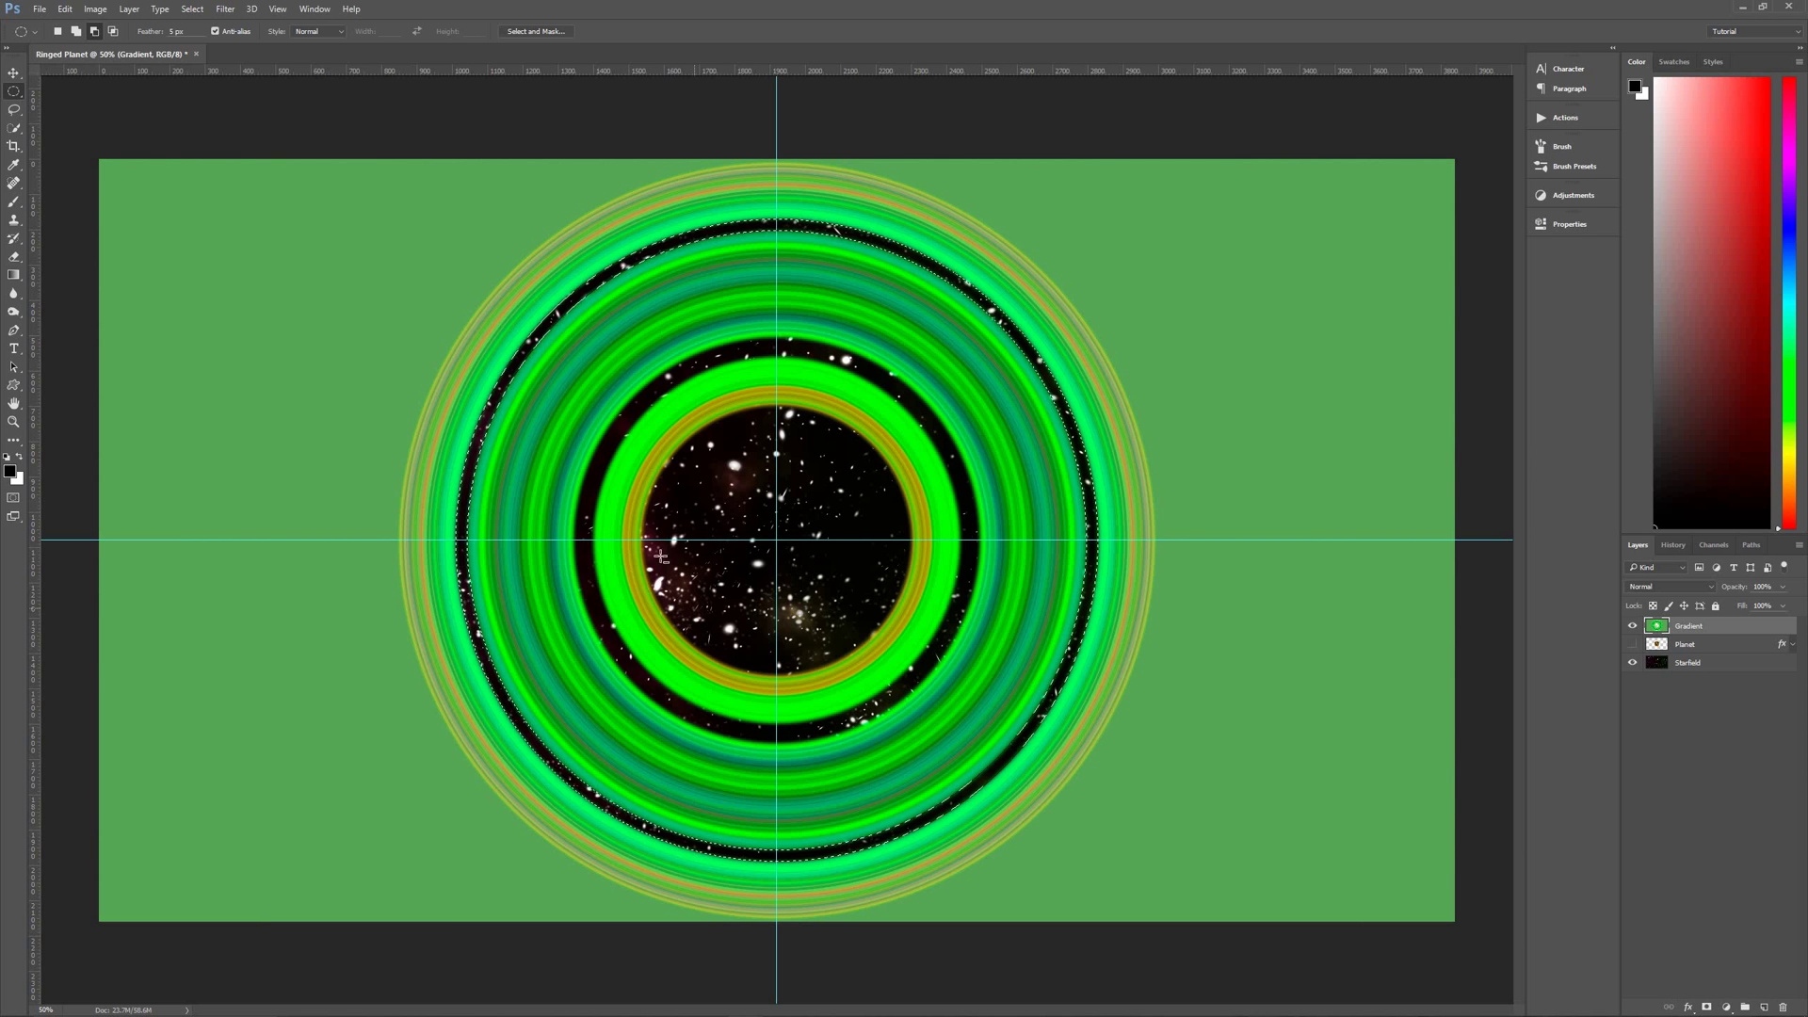
key(ctrl+d)
Copy the circular ring area up to its outermost band to a new layer and delete the Gradient layer
mouse_move(776, 540)
mouse_down()
mouse_move(624, 427)
mouse_move(640, 391)
mouse_move(384, 167)
mouse_up()
key(ctrl+j)
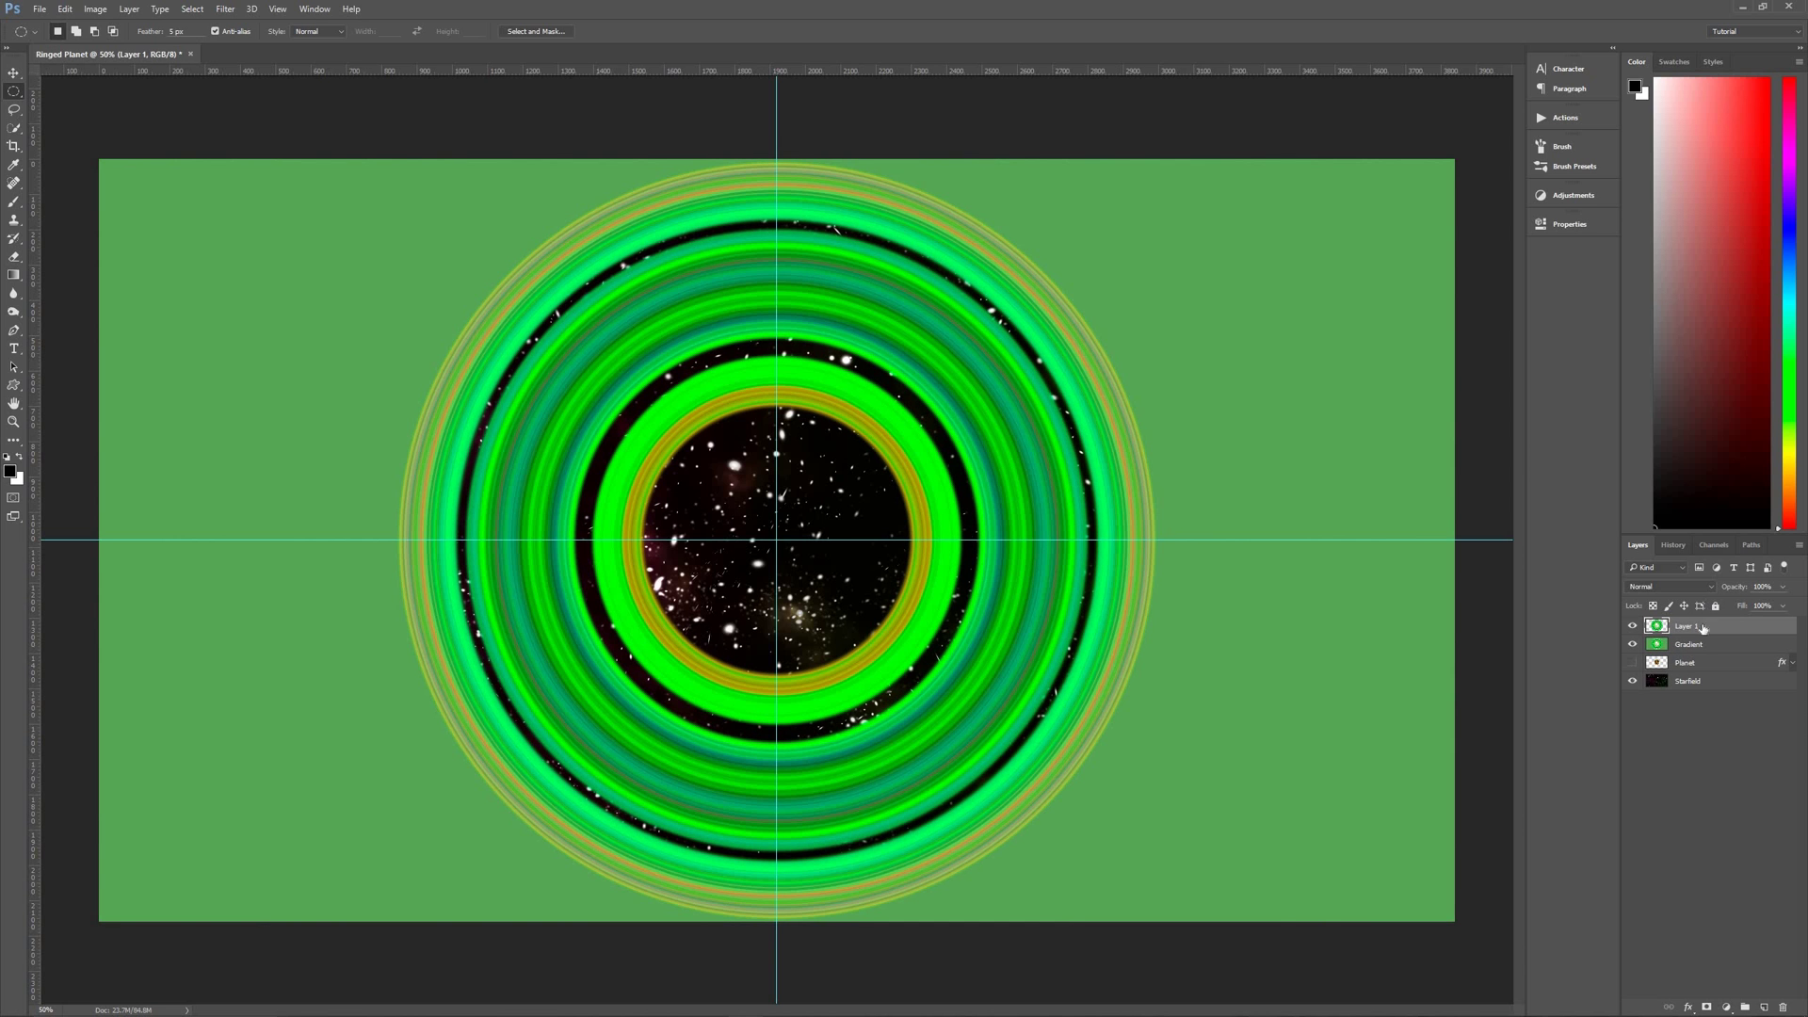
click(1708, 646)
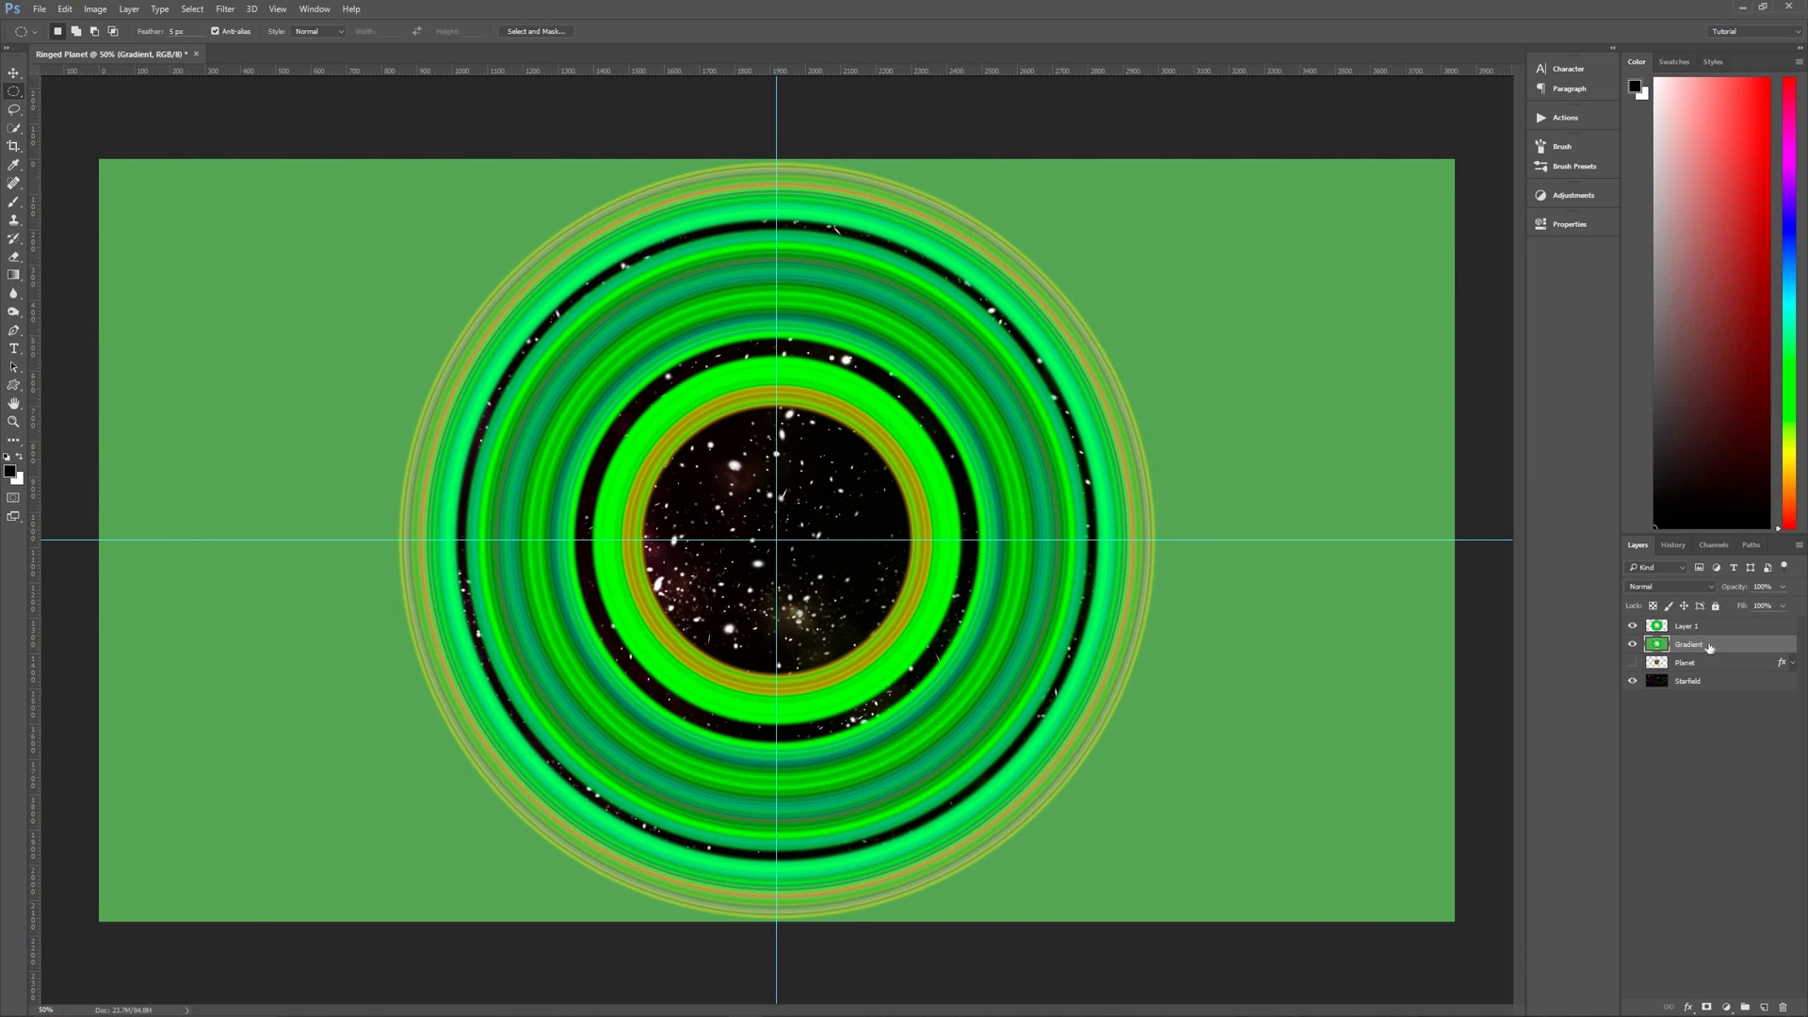
drag(1709, 648, 1782, 1006)
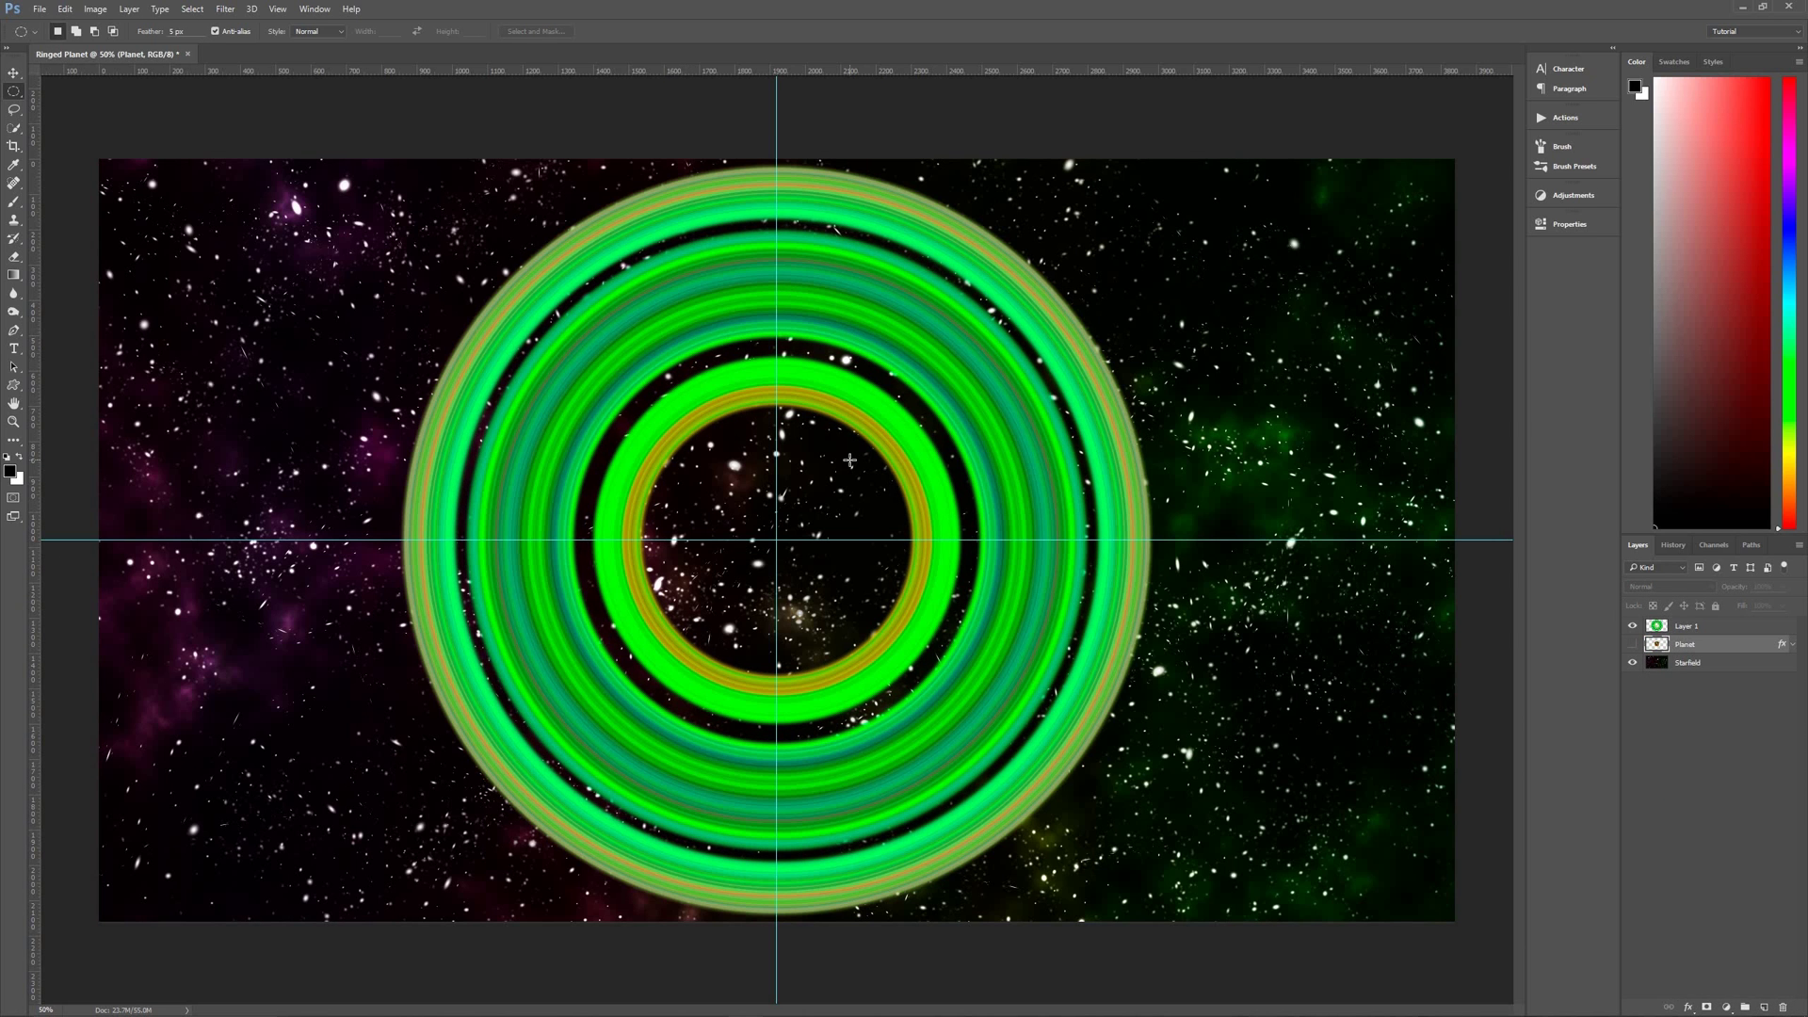
Rename Layer 1 to Rings and show the Planet layer again
double_click(1684, 627)
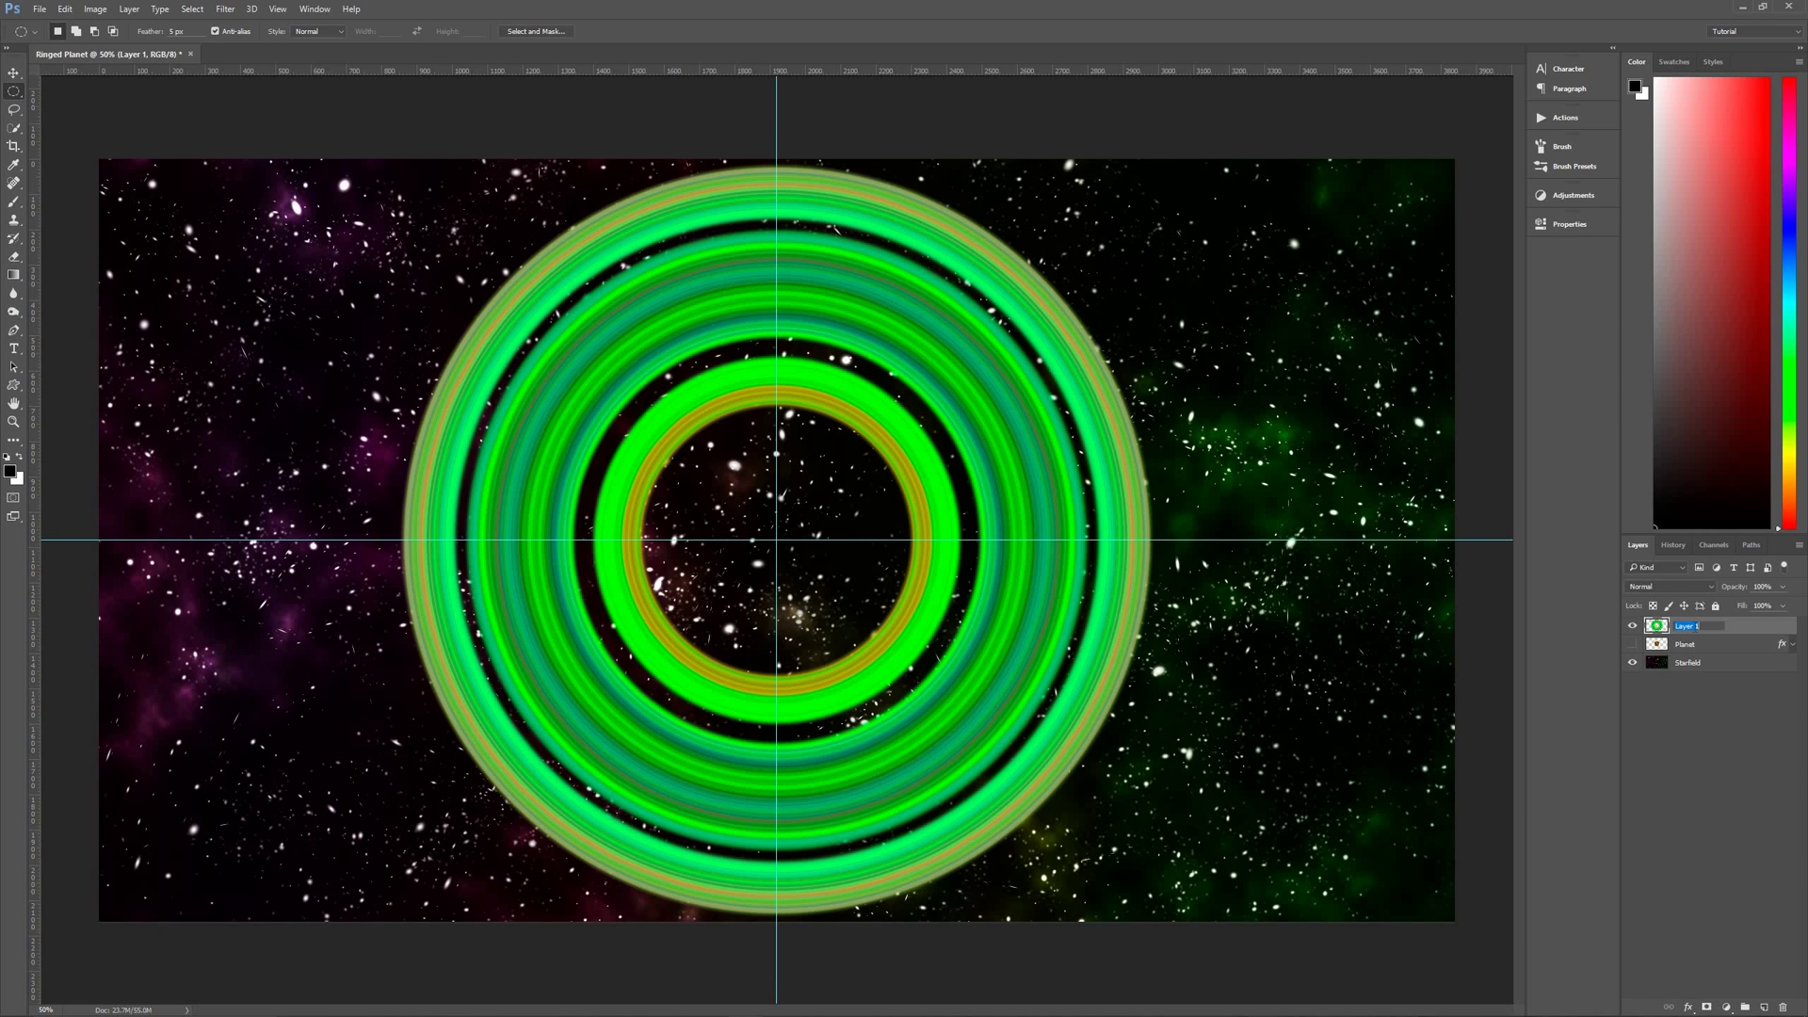
text(Rings)
key(Return)
click(1632, 644)
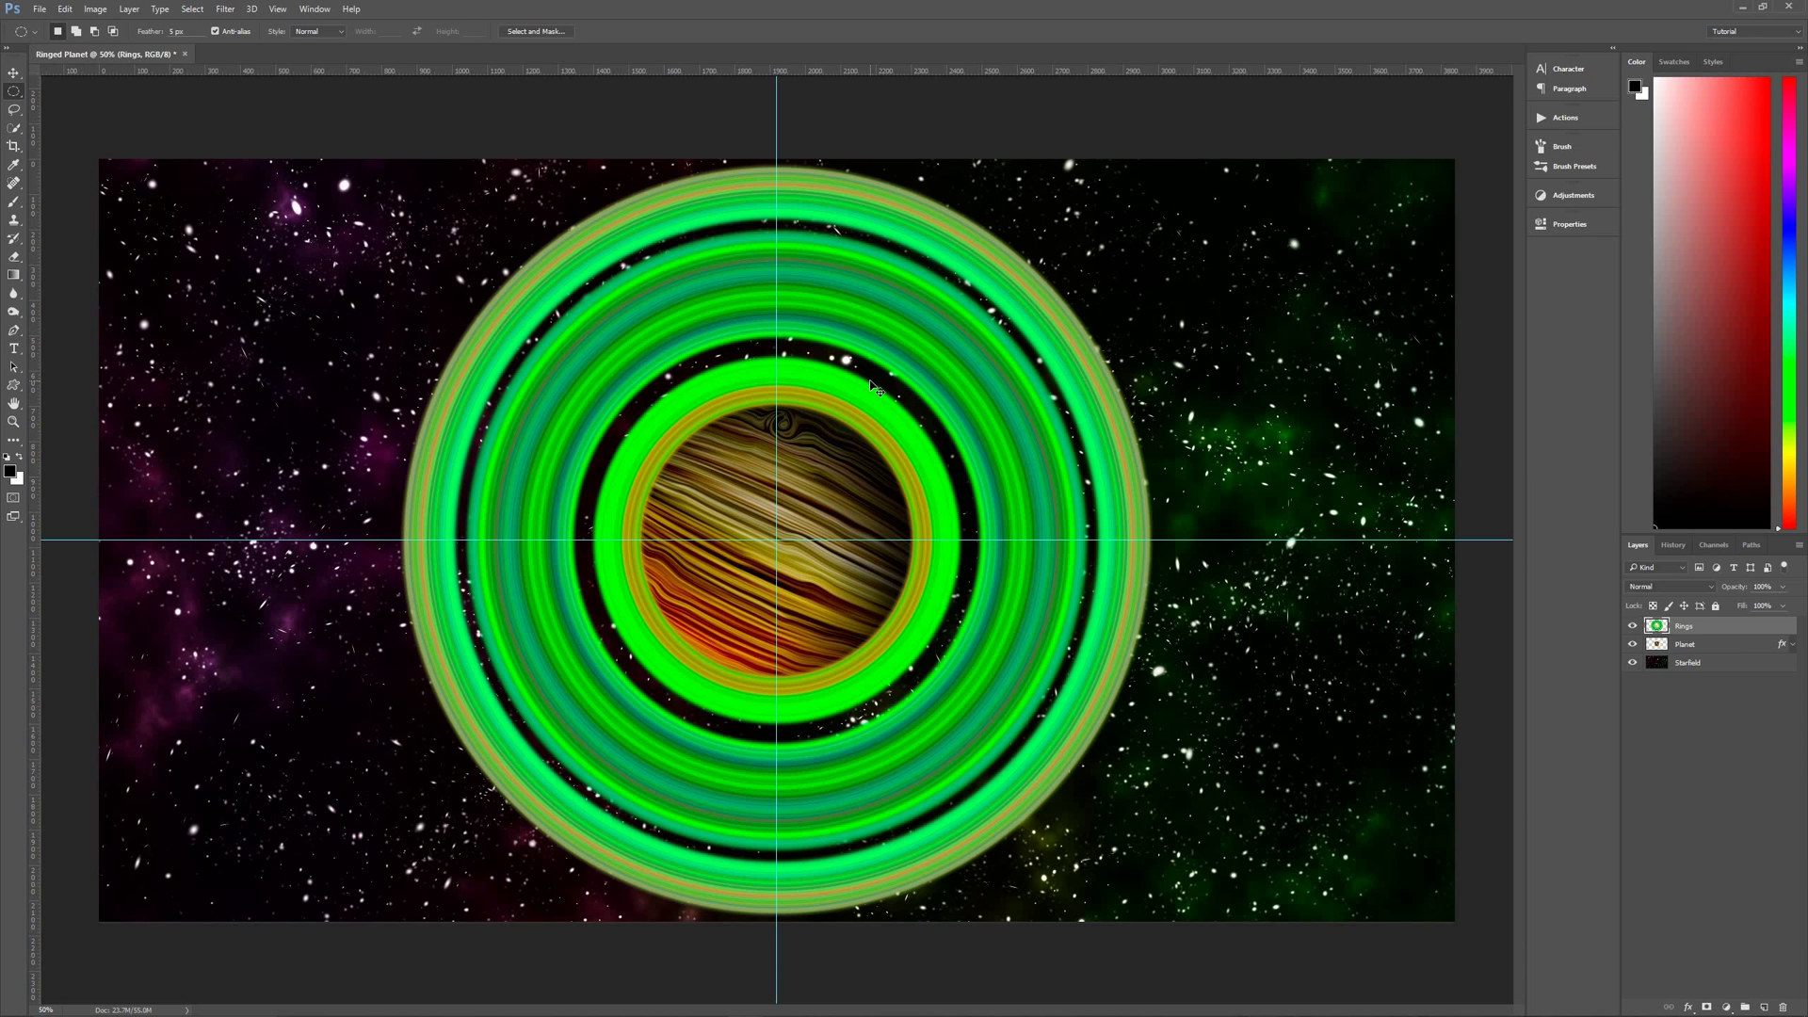
Transform the Rings layer in perspective with a narrow far edge and wide near edge, and flatten it into an ellipse around the planet
key(ctrl+t)
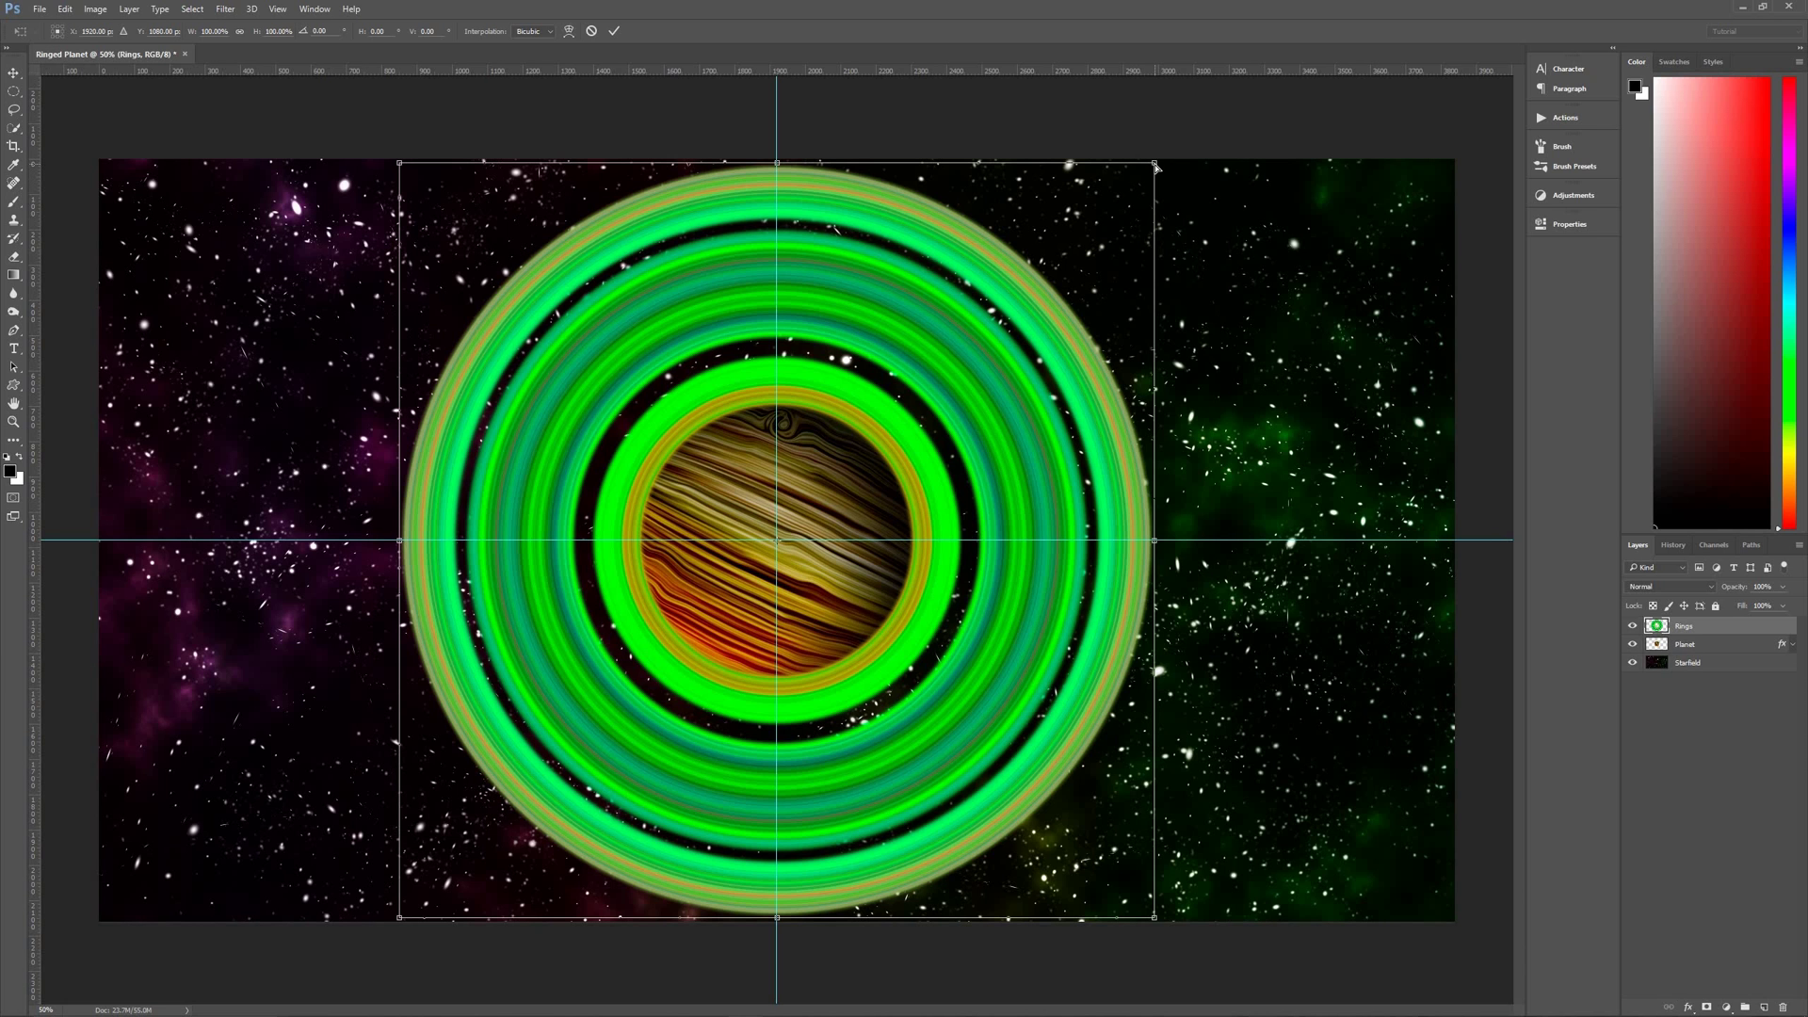
drag(1156, 167, 868, 175)
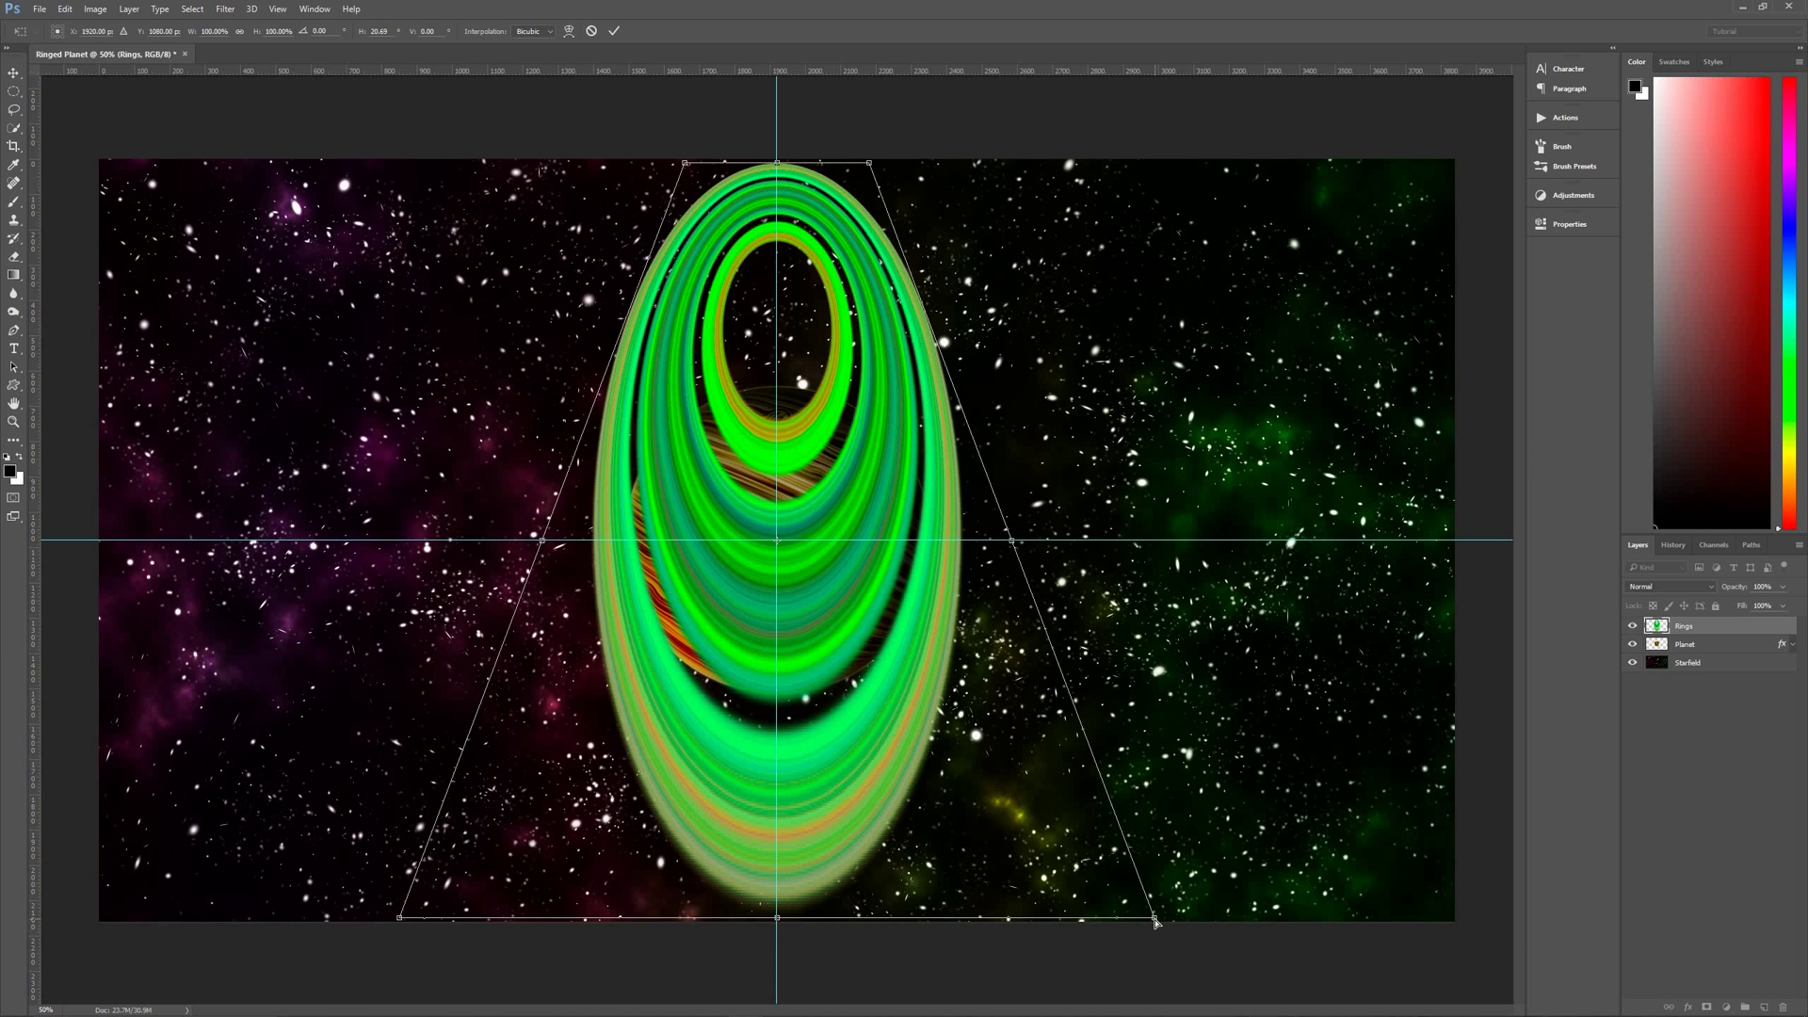
drag(1156, 920, 1595, 751)
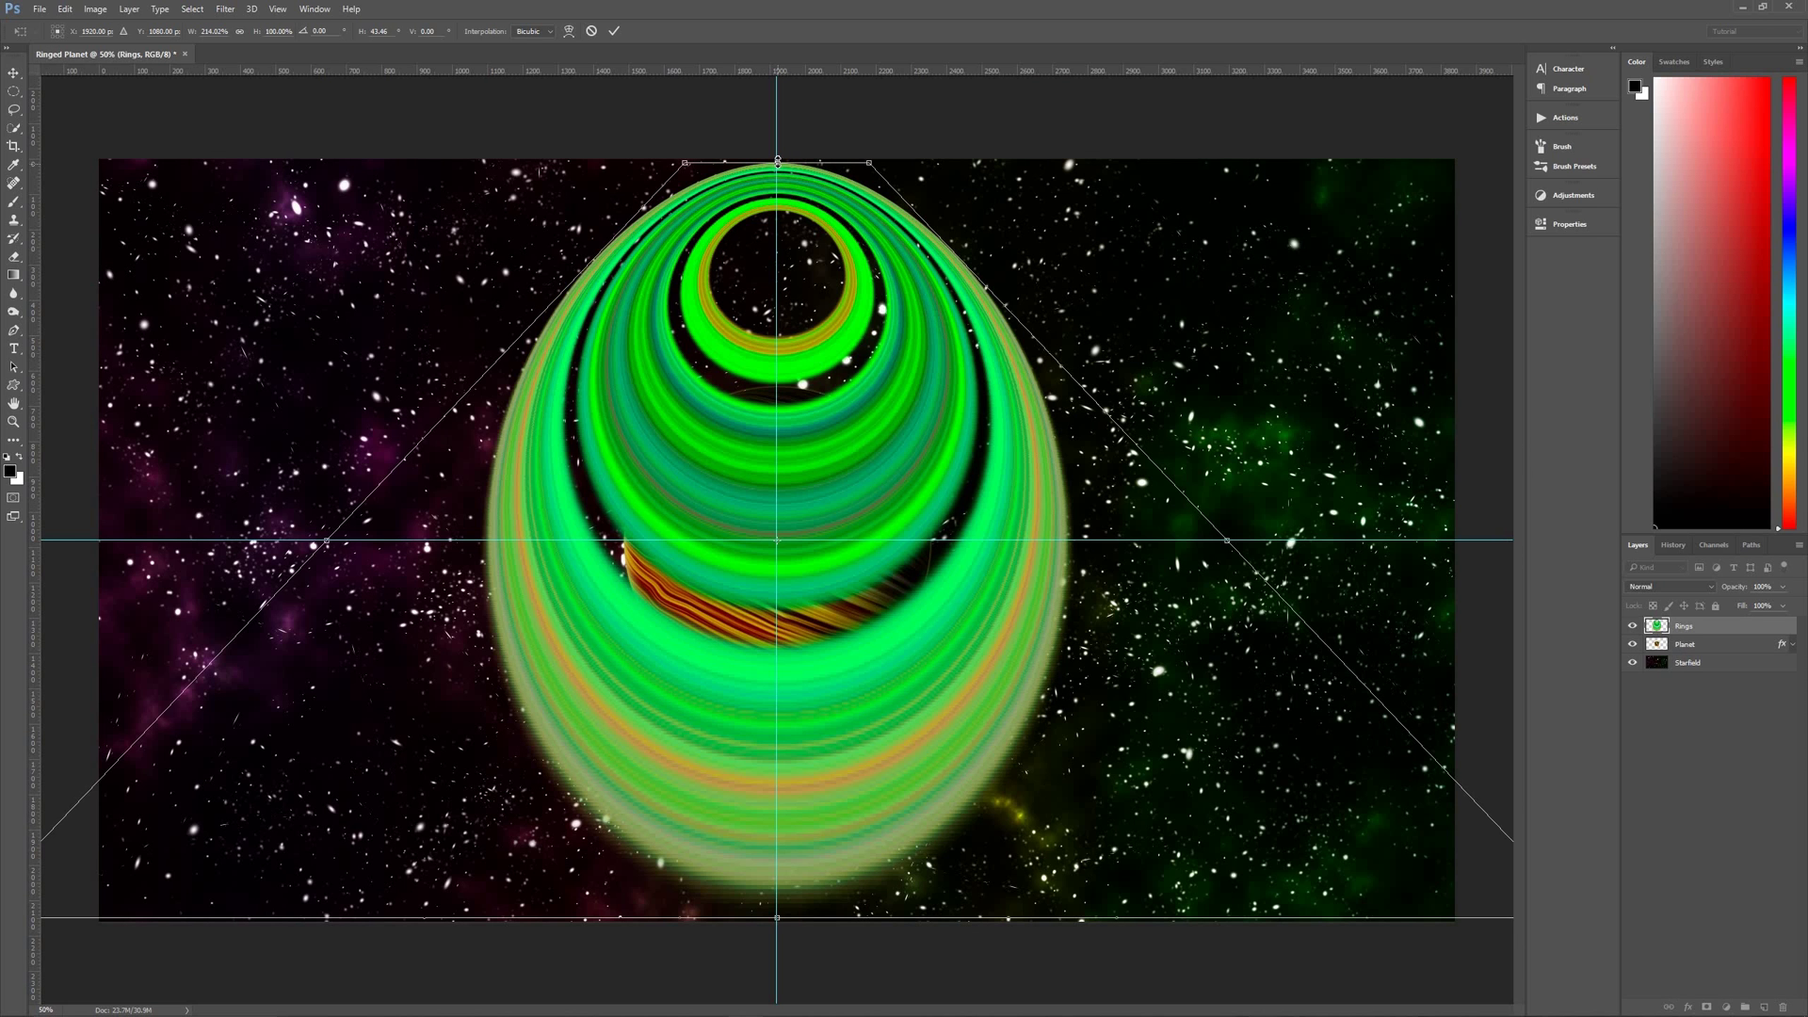
drag(778, 162, 808, 432)
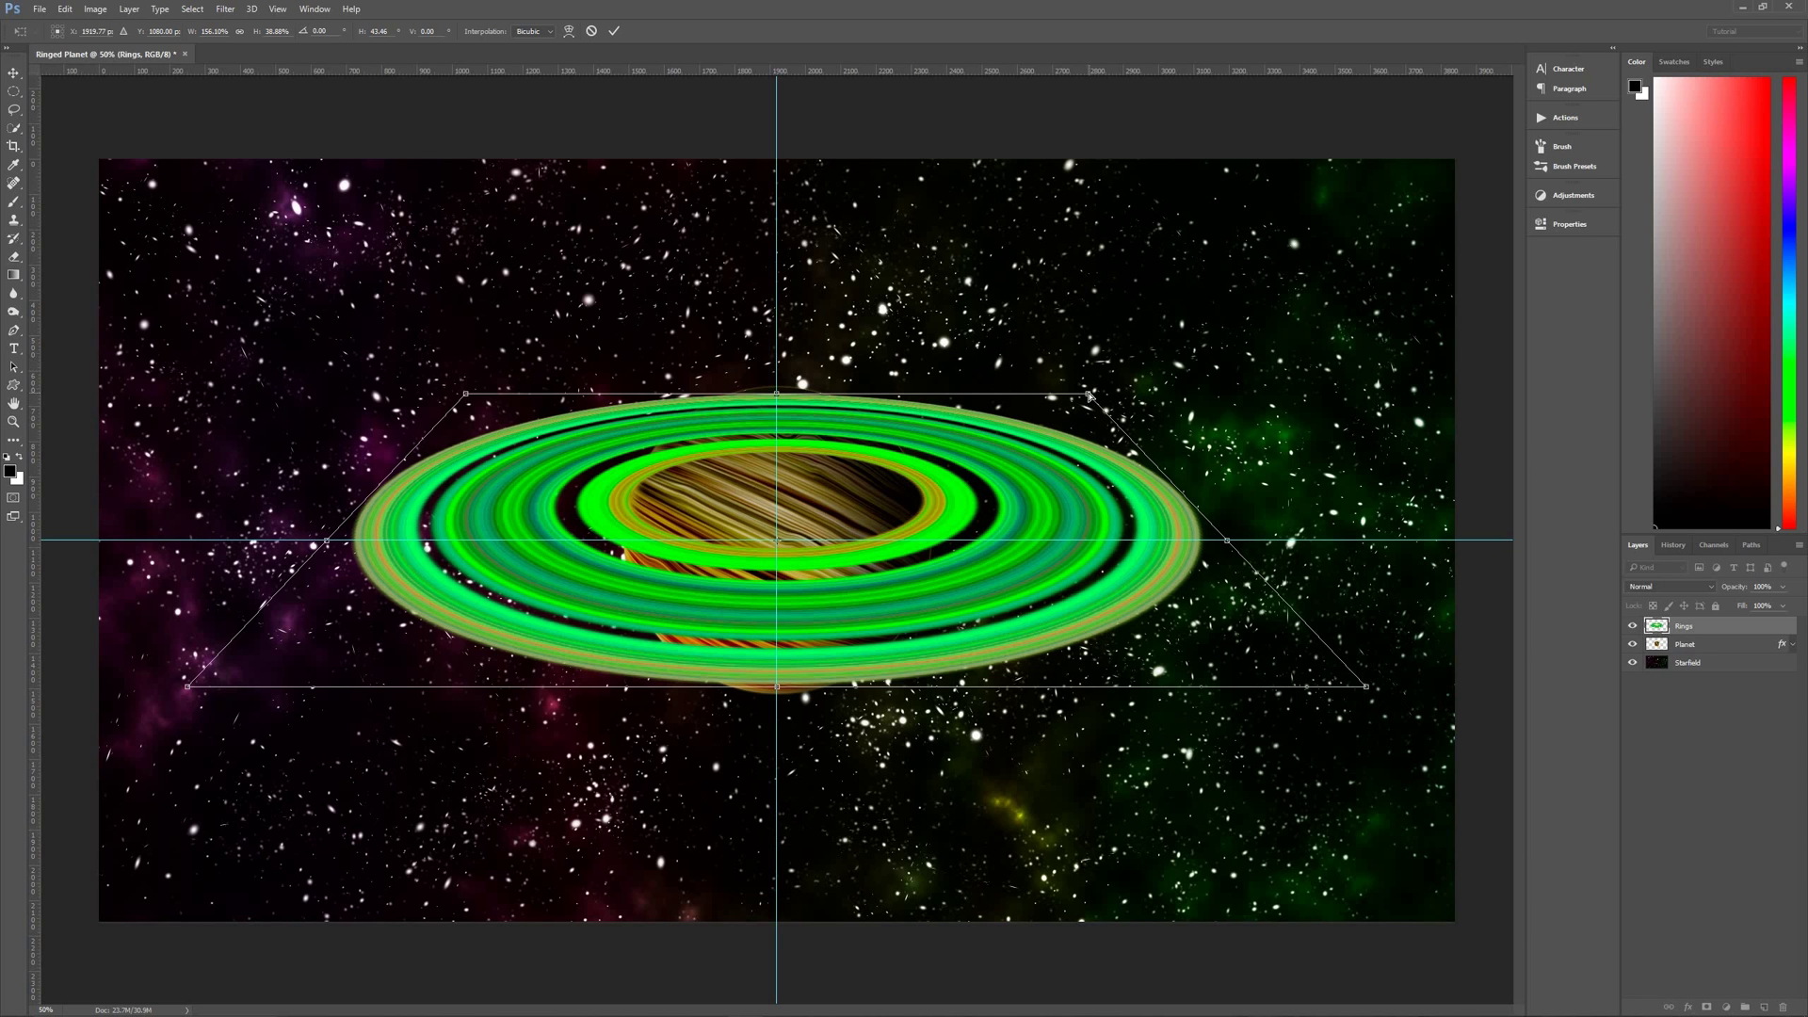
Strengthen the rings' perspective, flatten them further to about 21% height, narrow them slightly, and apply the transform
drag(1090, 396, 979, 399)
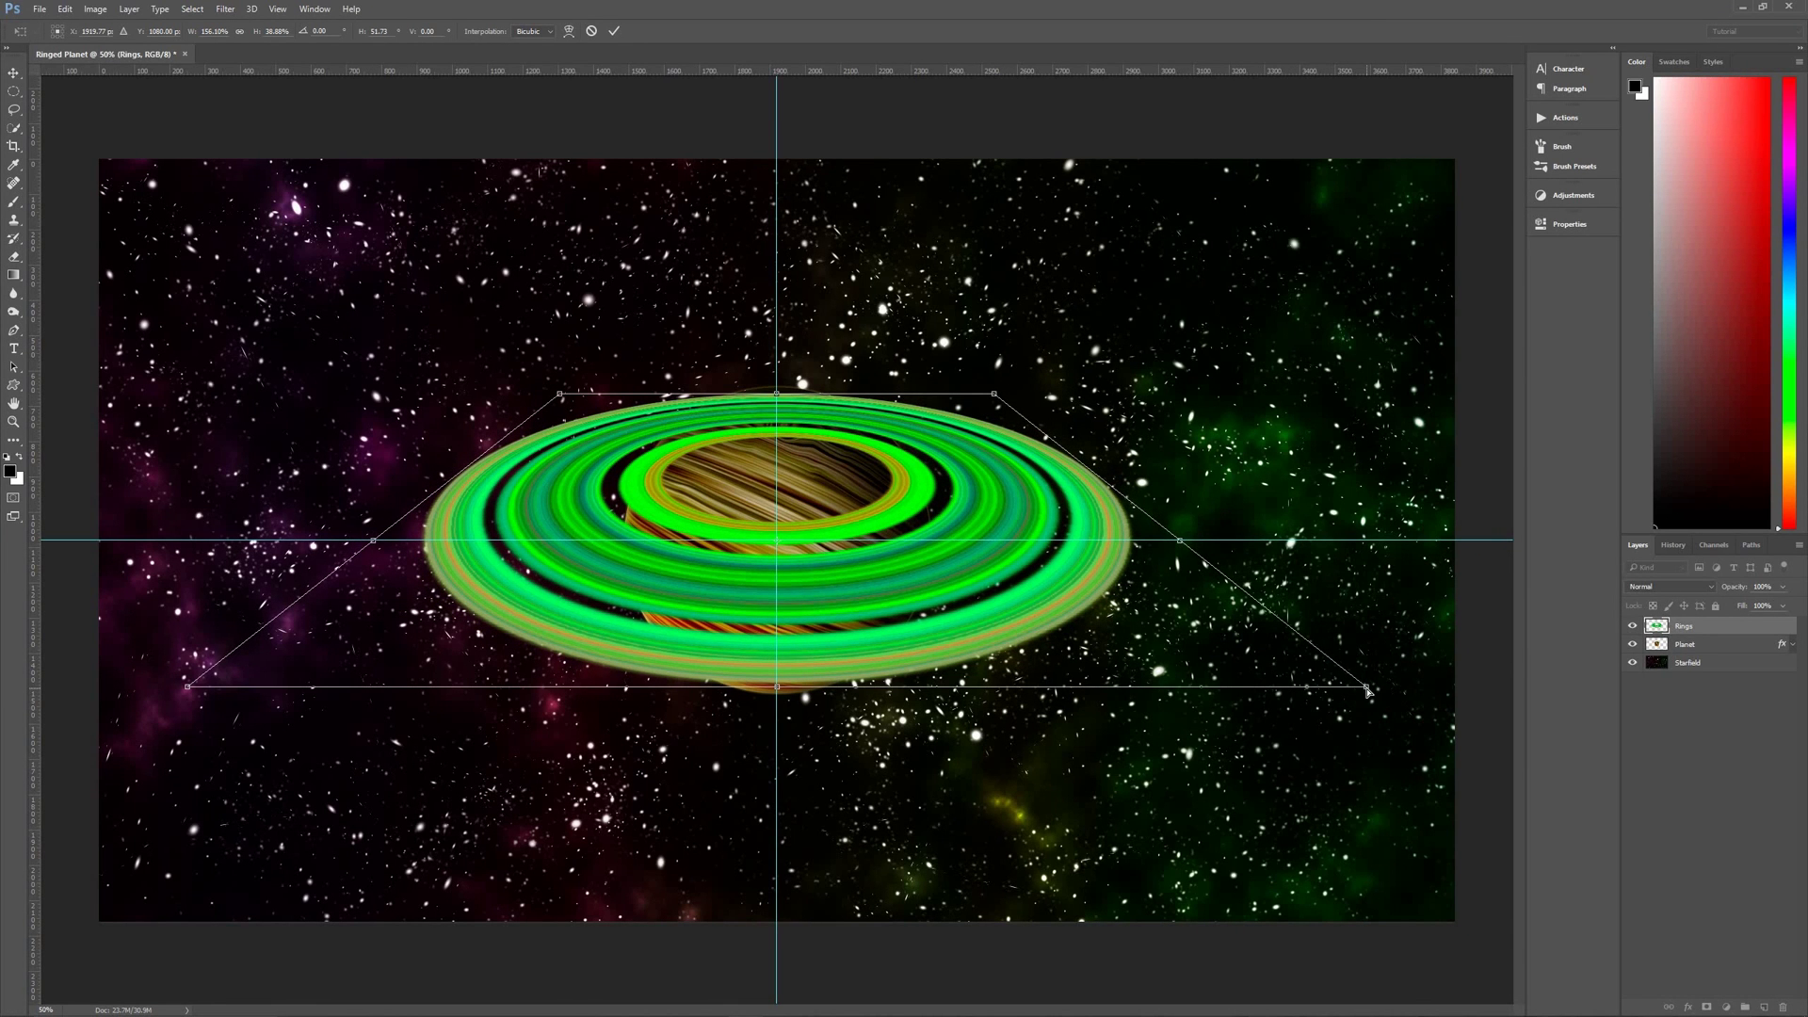
drag(1367, 690, 1601, 622)
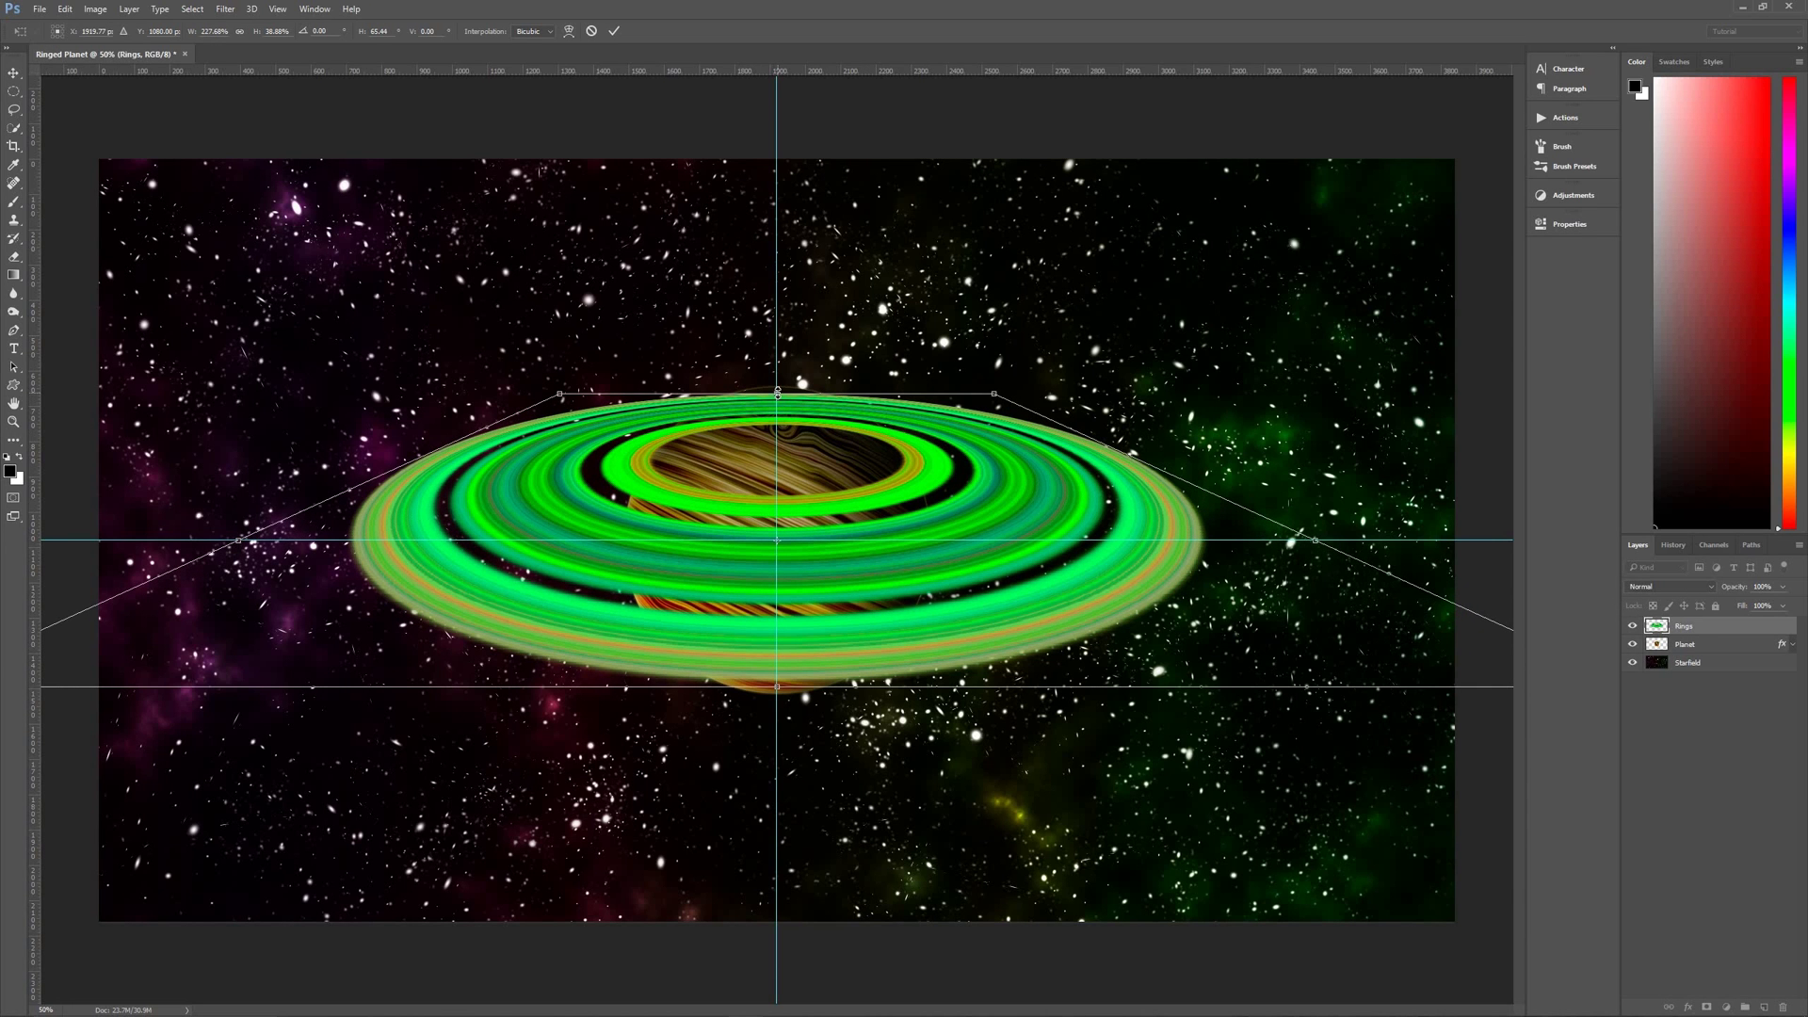
drag(777, 398, 826, 488)
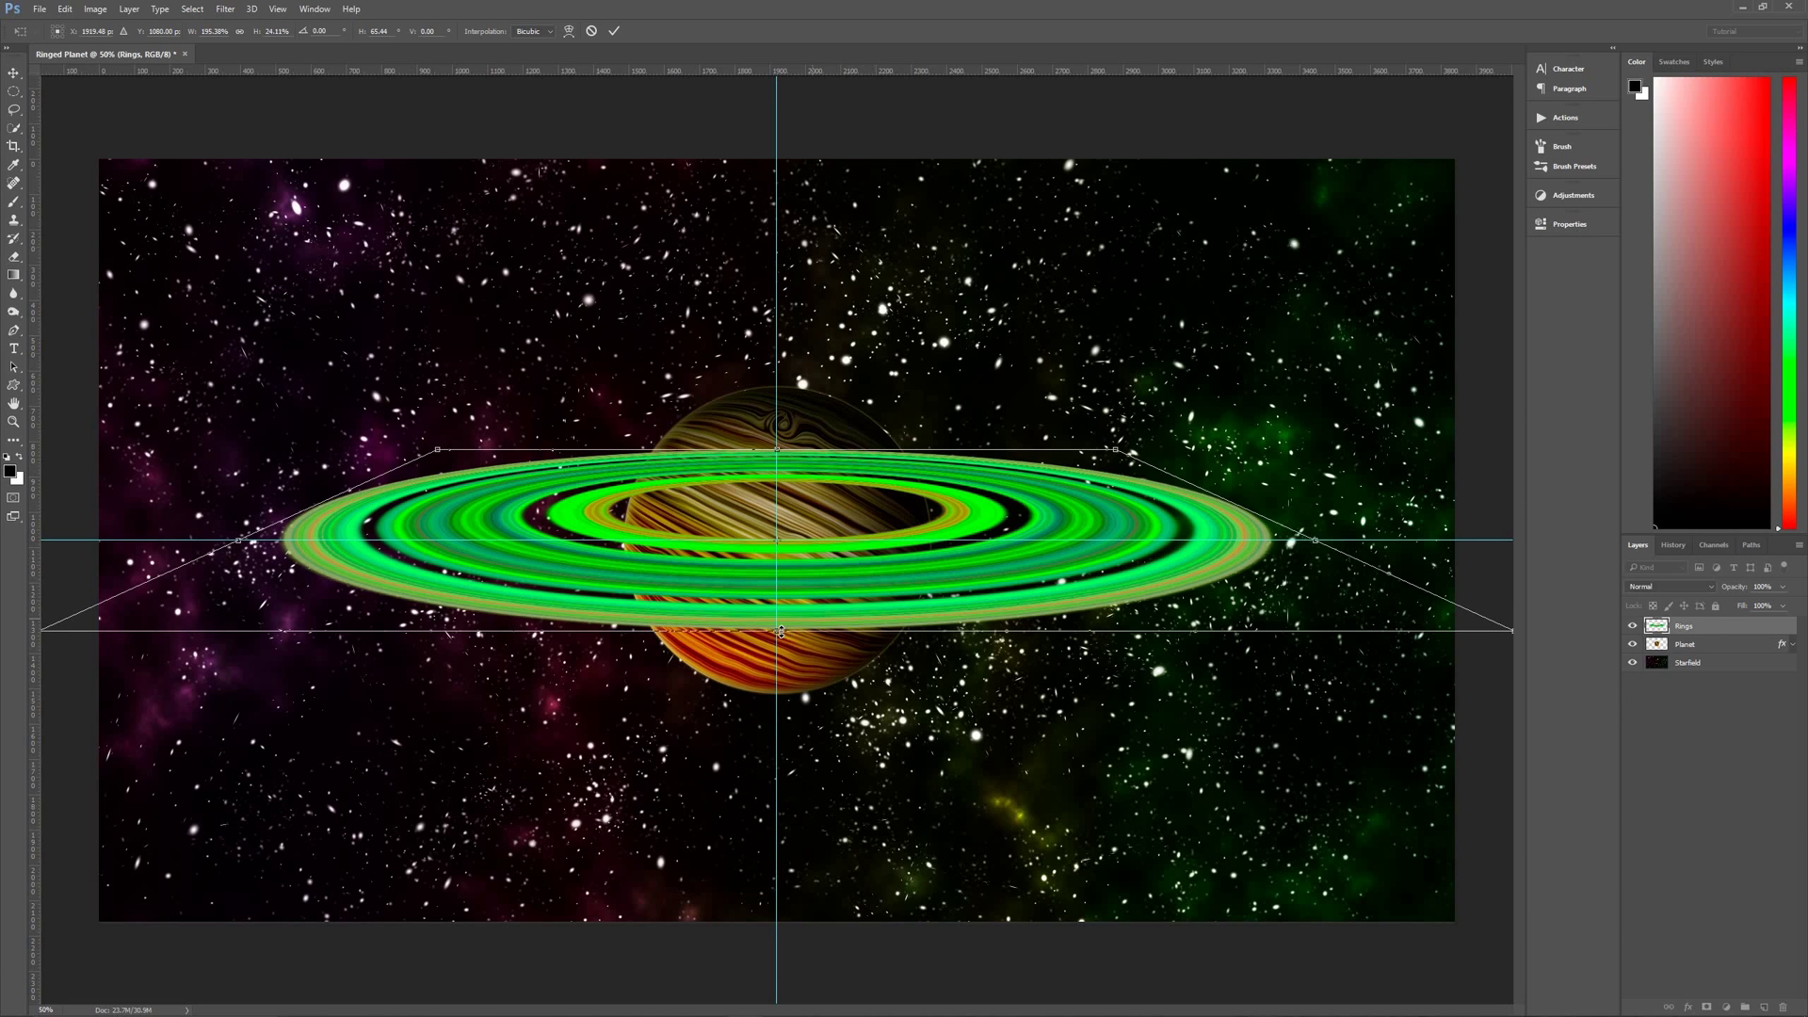
drag(780, 626, 779, 617)
drag(1317, 542, 1307, 542)
drag(1308, 542, 1300, 543)
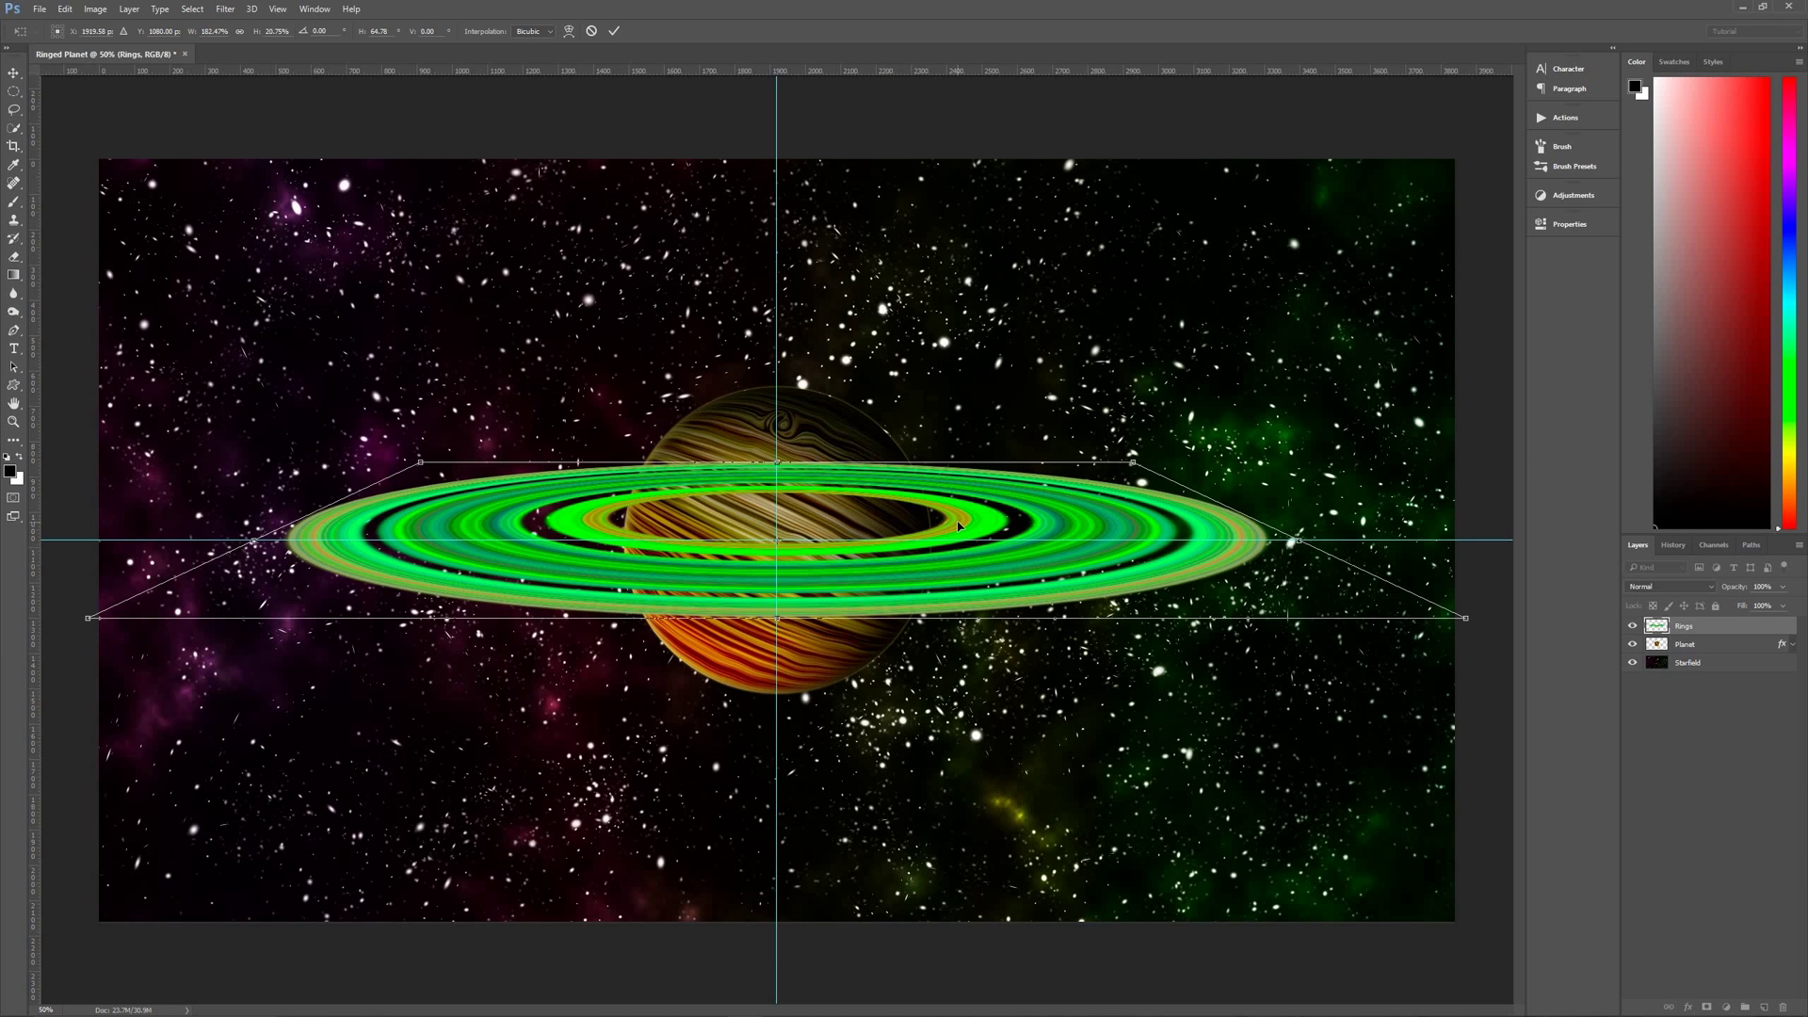
key(Return)
key(m)
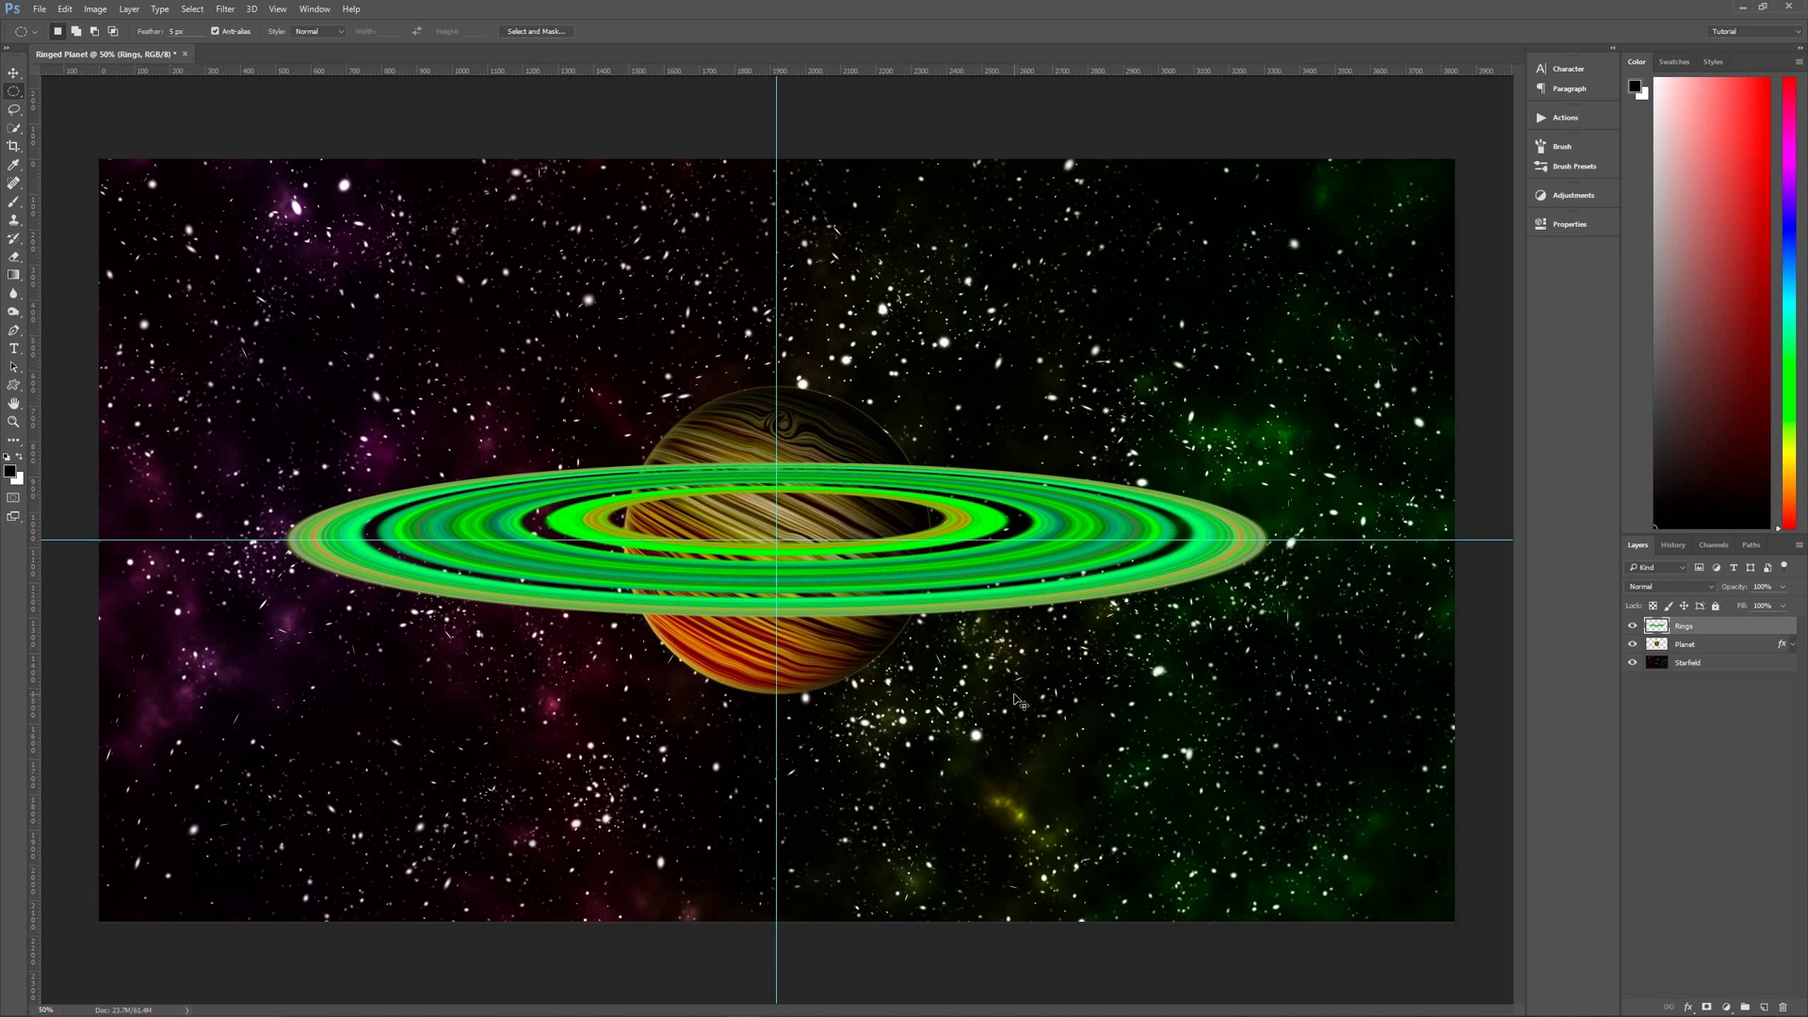
Hide the guides, add a layer mask to the Rings layer, and load the Planet layer's outline as a selection
key(ctrl+semicolon)
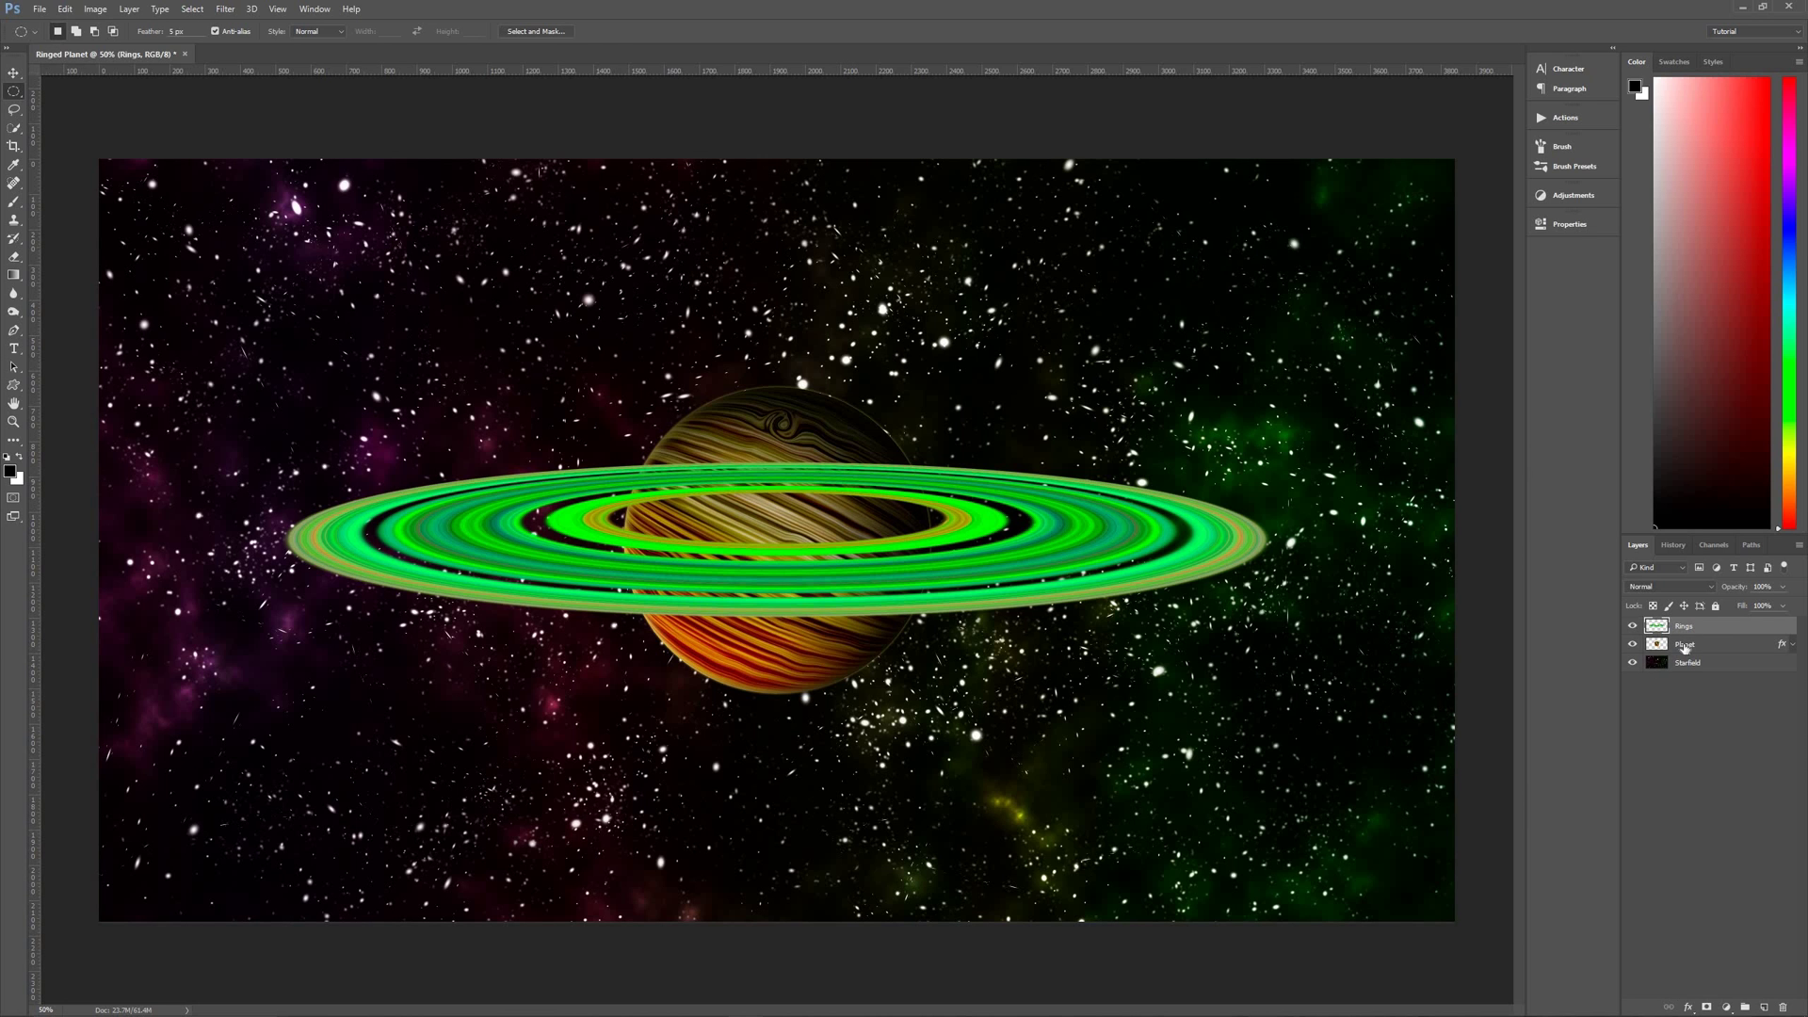
click(1707, 1006)
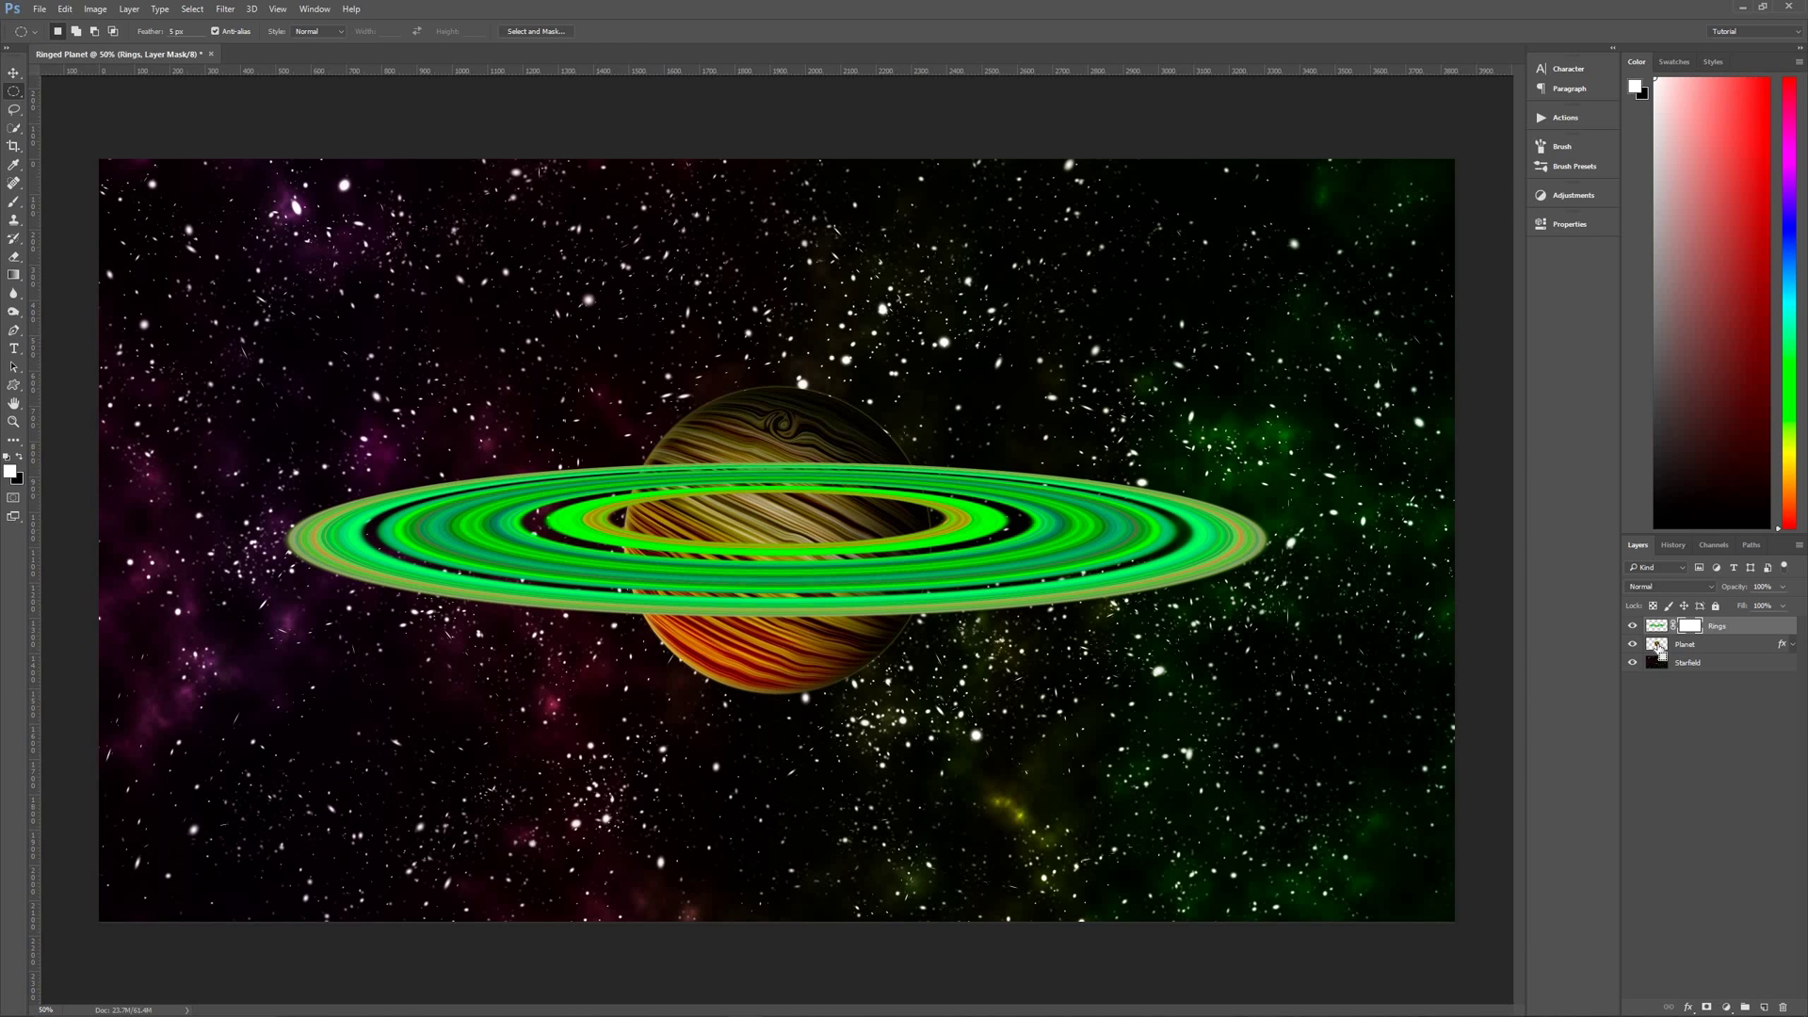
ctrl+click(1661, 651)
Mask out the far part of the rings that crosses the planet using a soft black brush, and clear the selection
key(b)
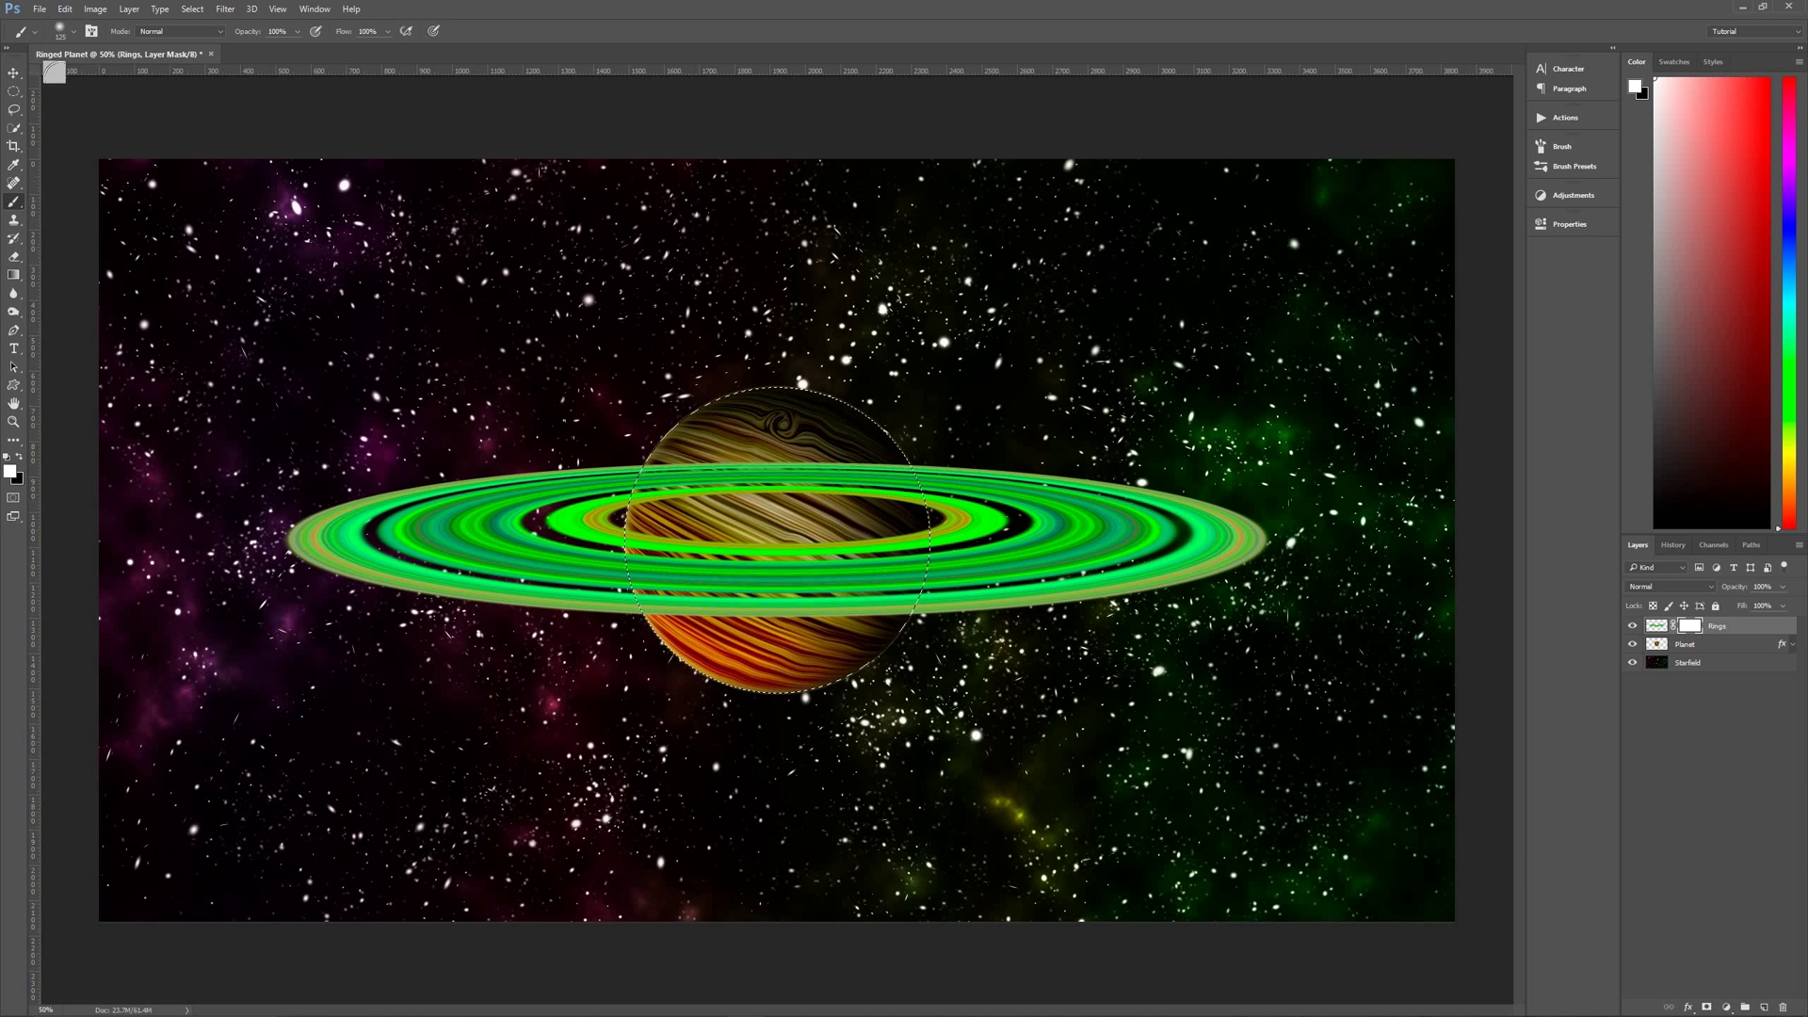
click(74, 32)
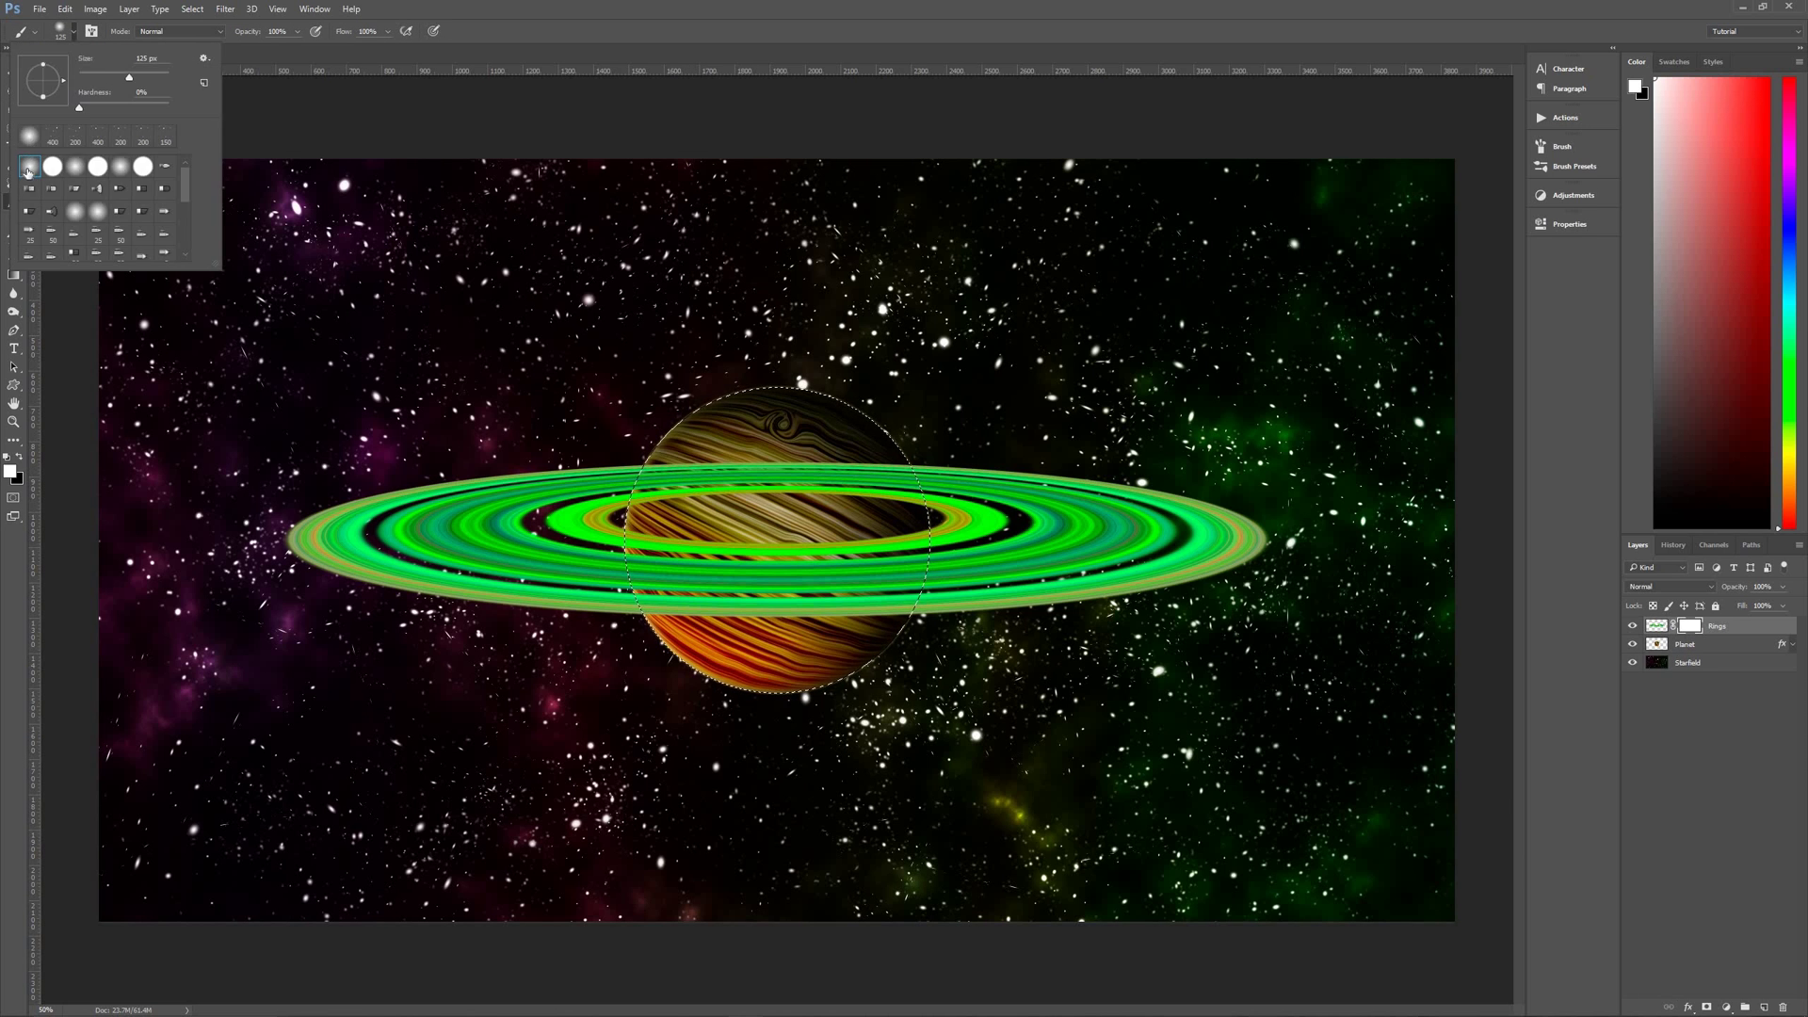
click(492, 3)
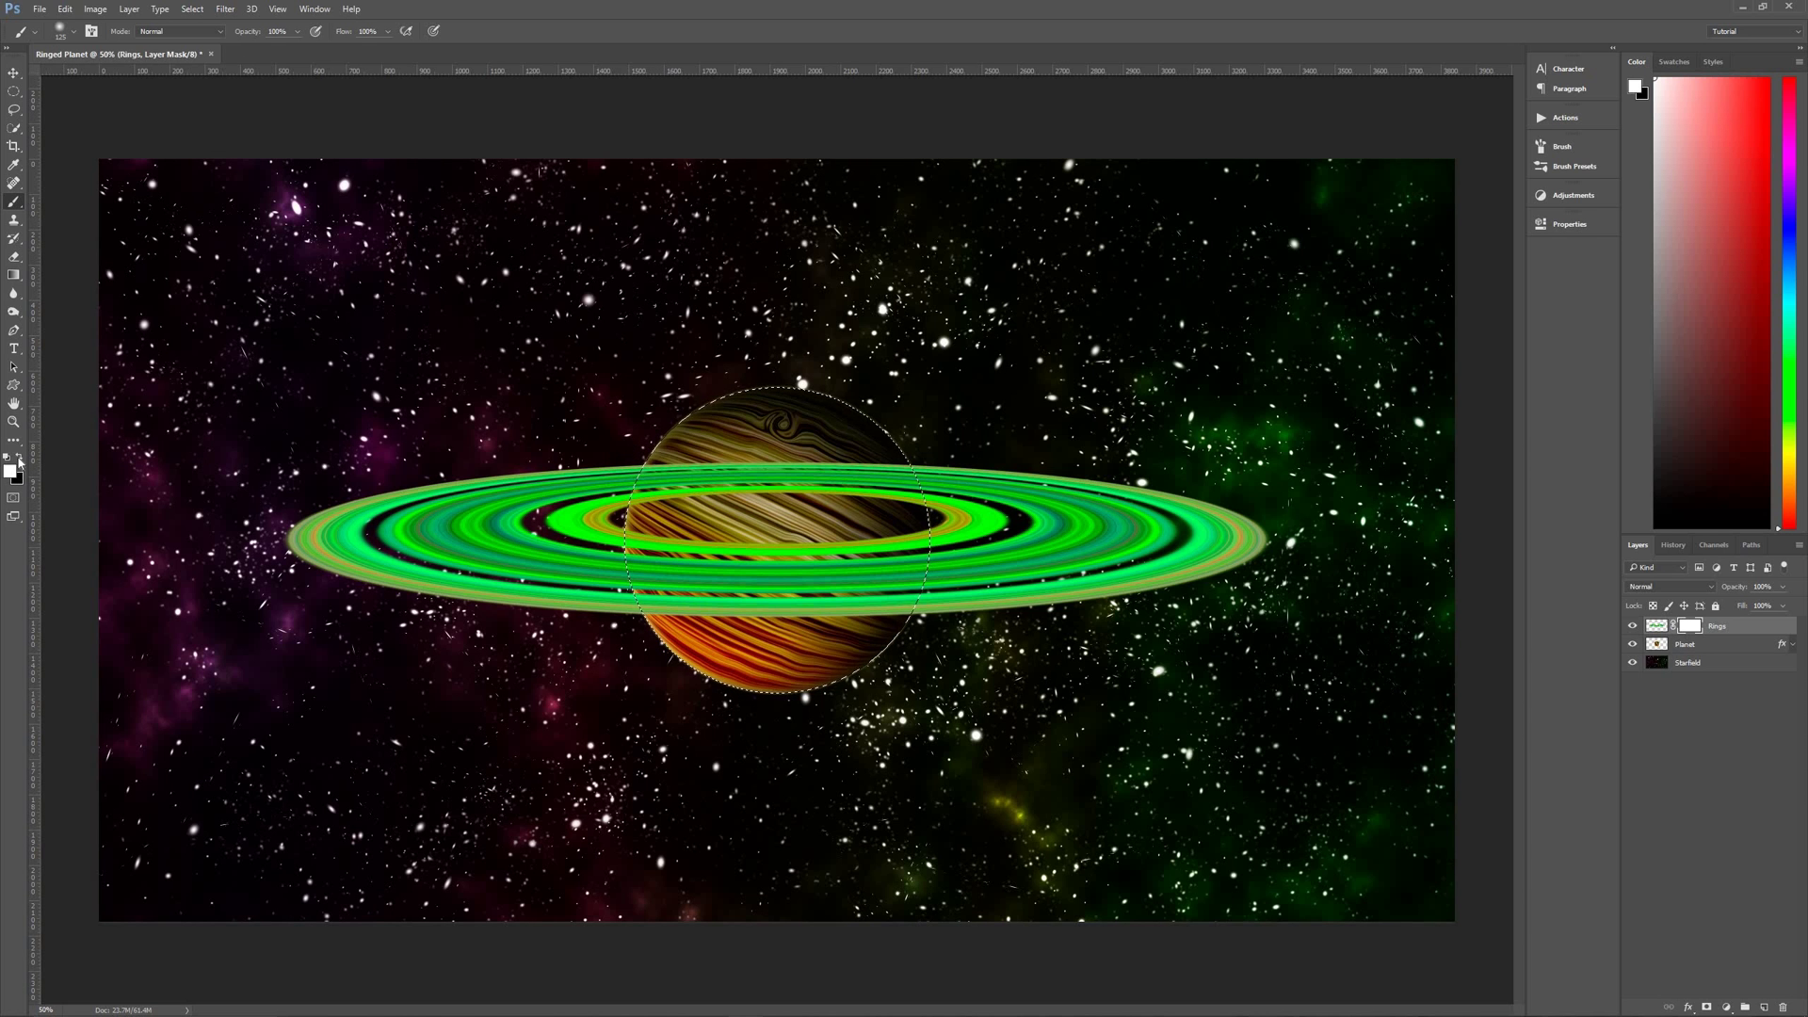
key(x)
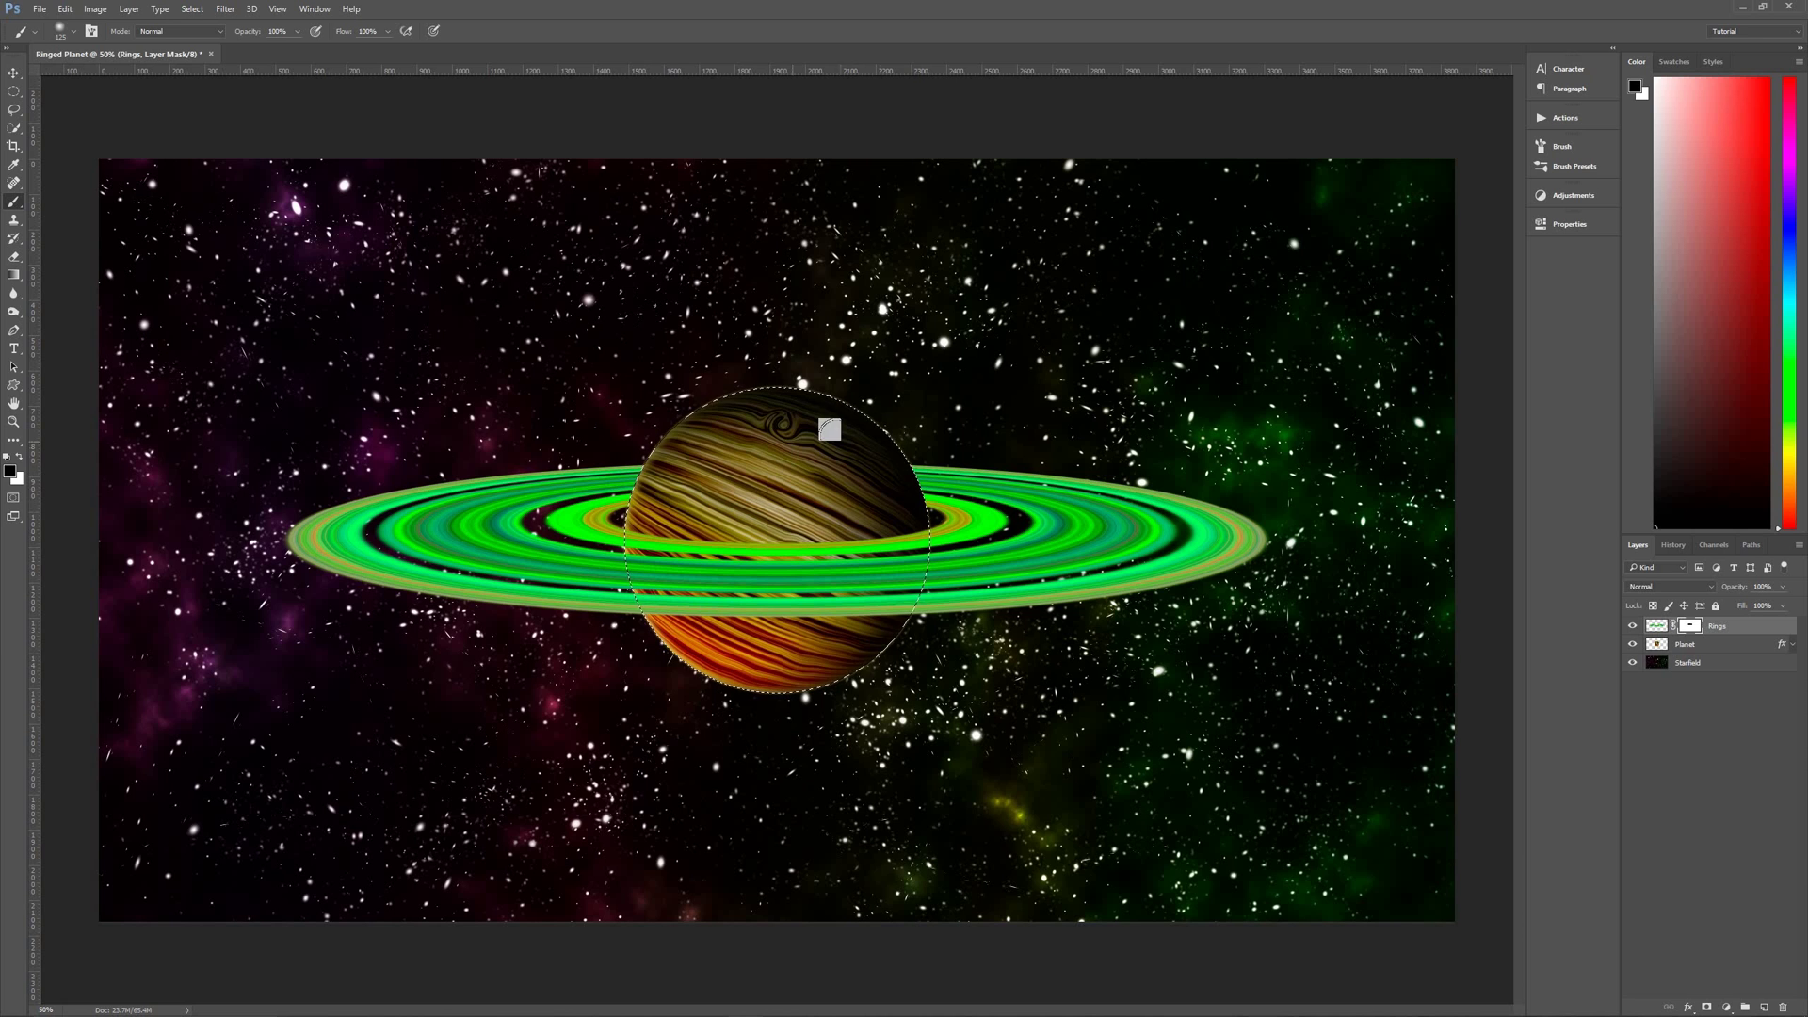
key(ctrl+d)
Add a Hue/Saturation adjustment layer above Rings and clip it to the Rings layer
click(1747, 625)
click(1726, 1006)
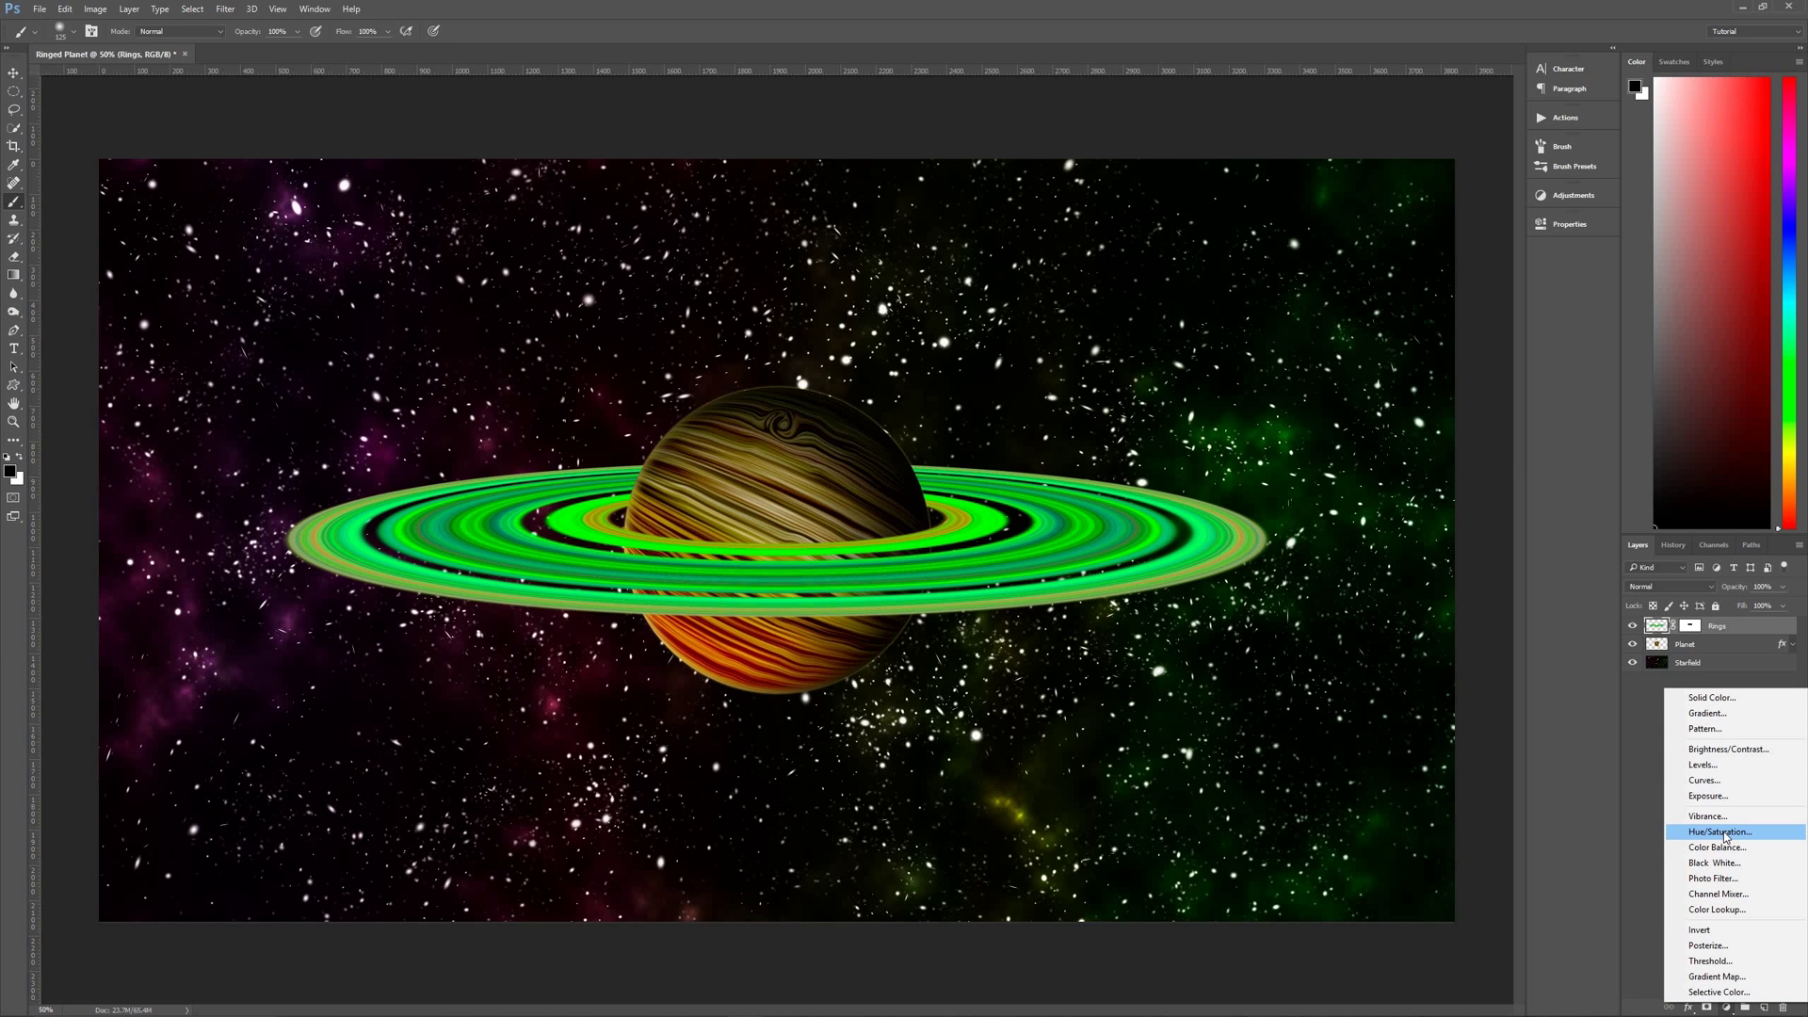
click(1722, 832)
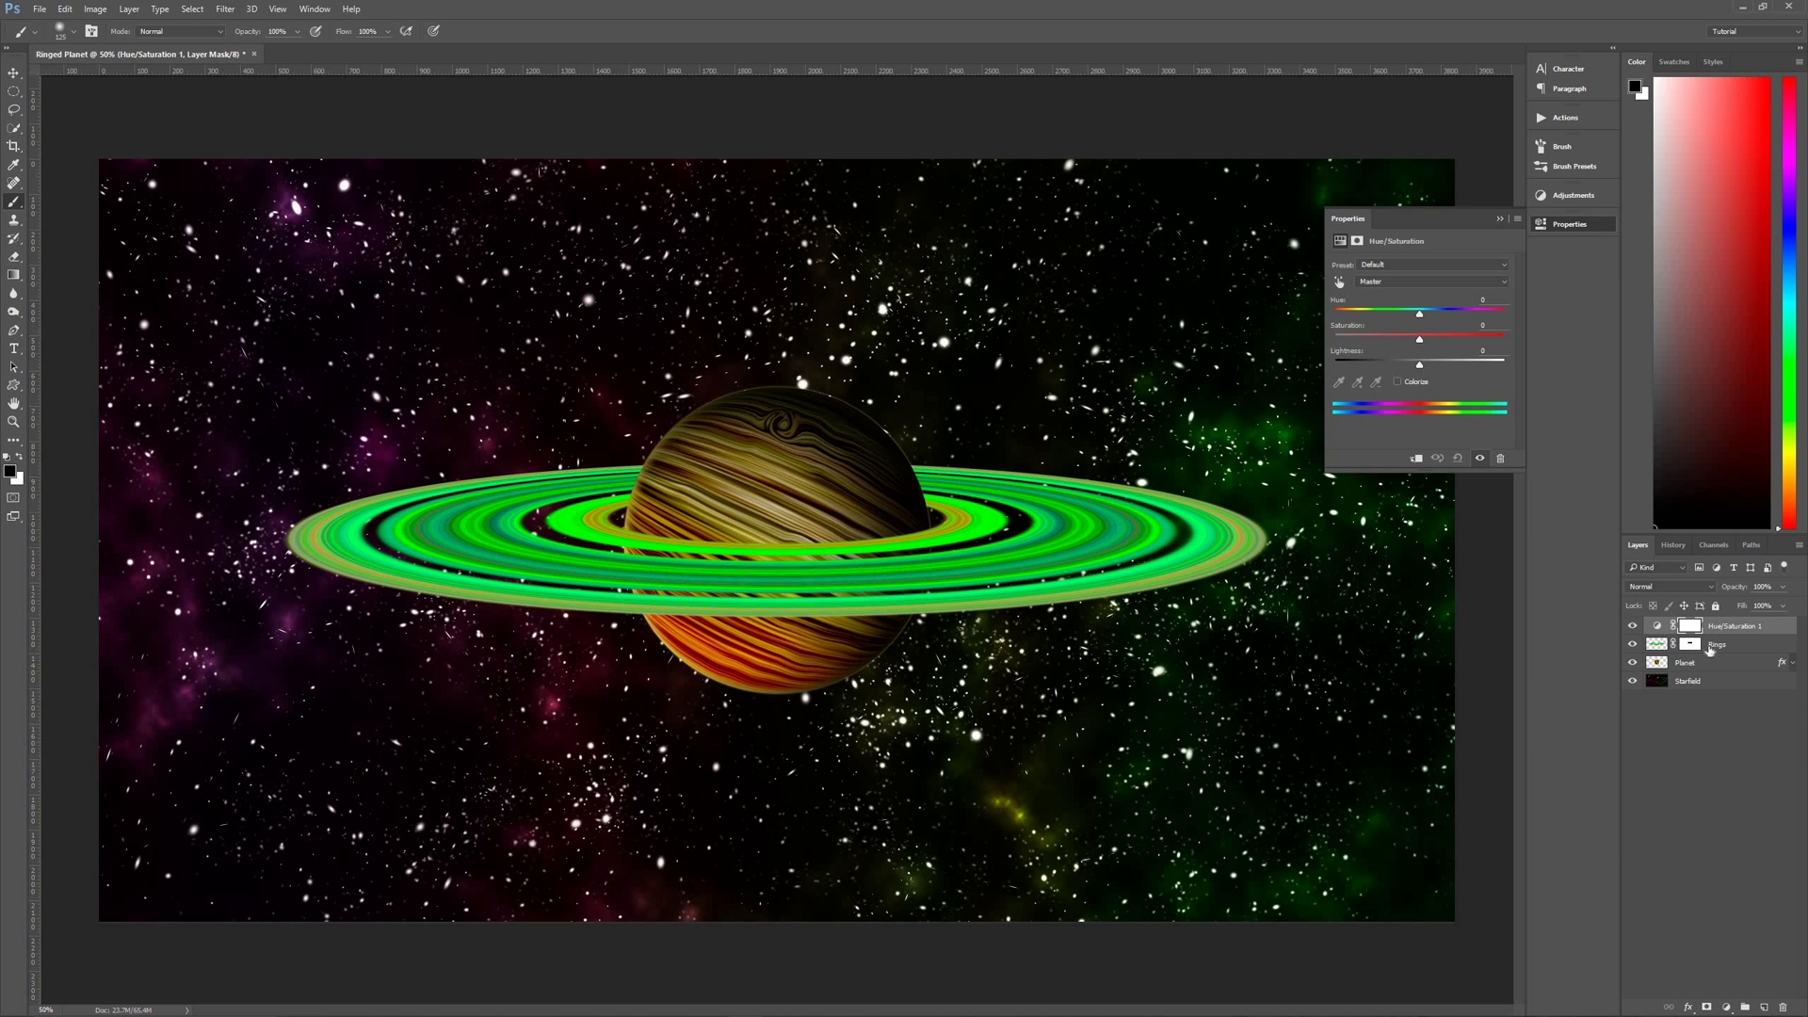
click(1736, 634)
alt+click(1732, 633)
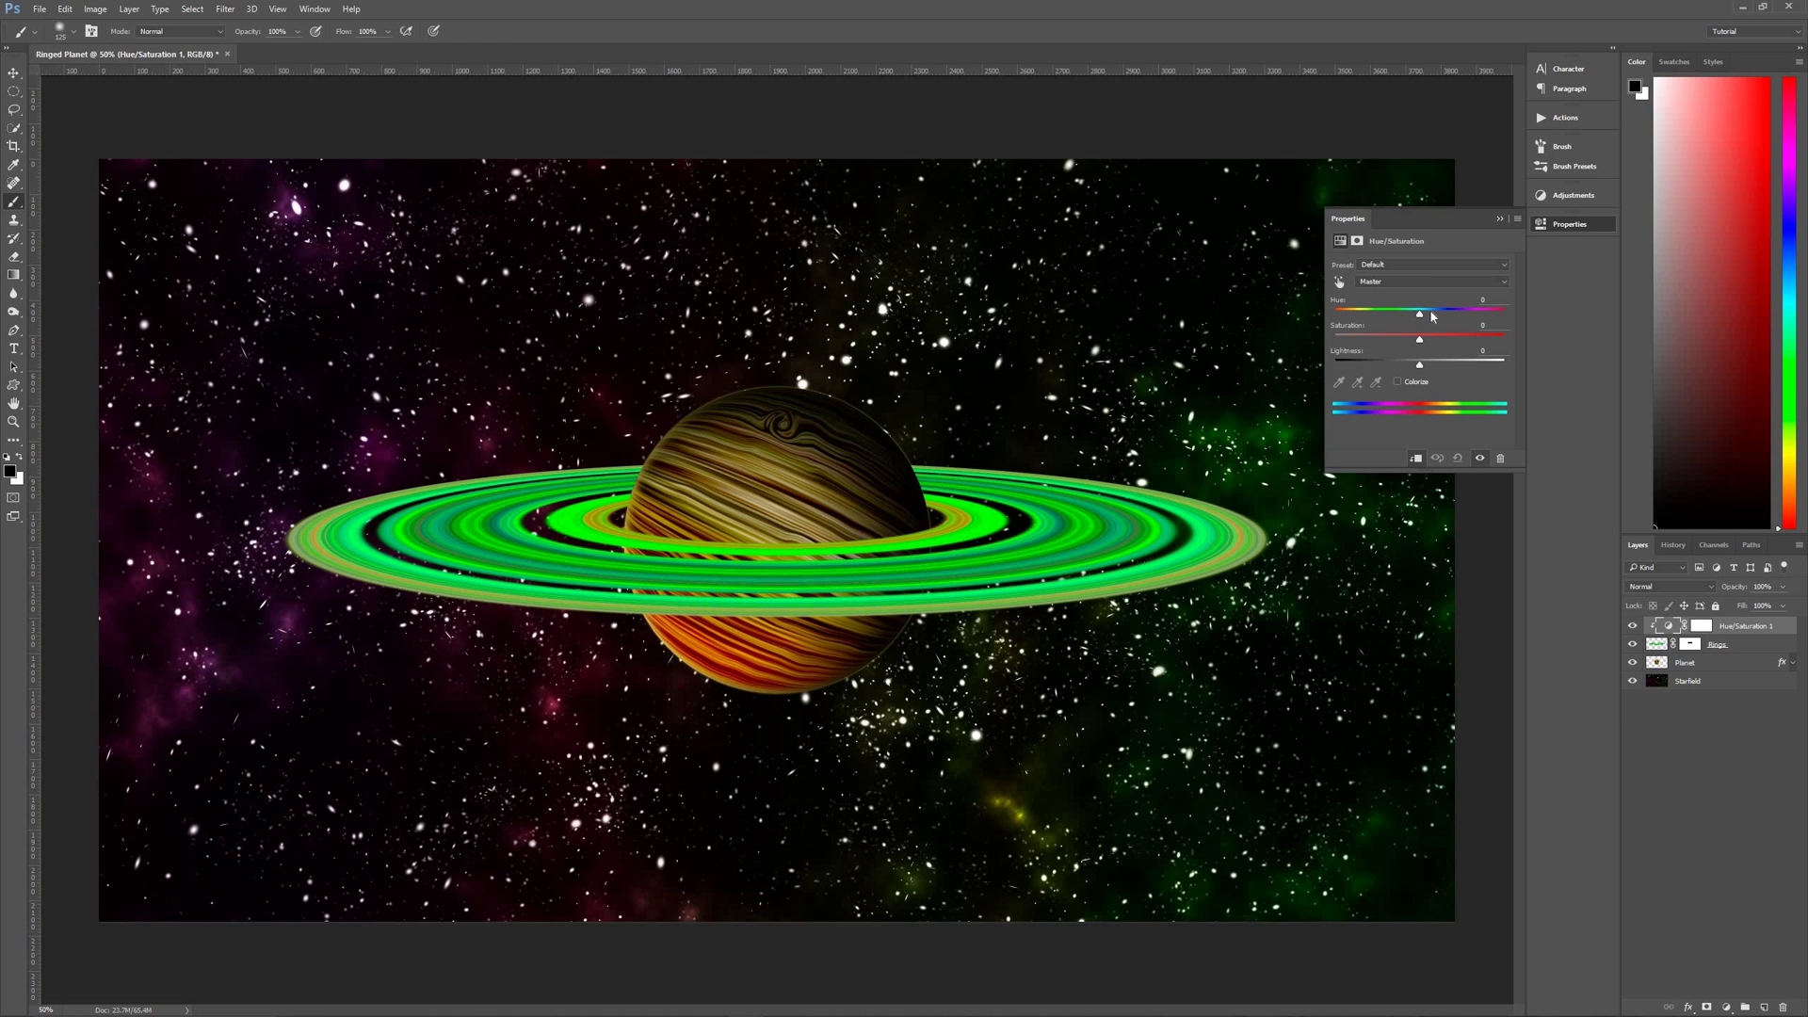
Recolor the rings by setting the adjustment's hue to -47 and saturation to -38
drag(1422, 318, 1375, 318)
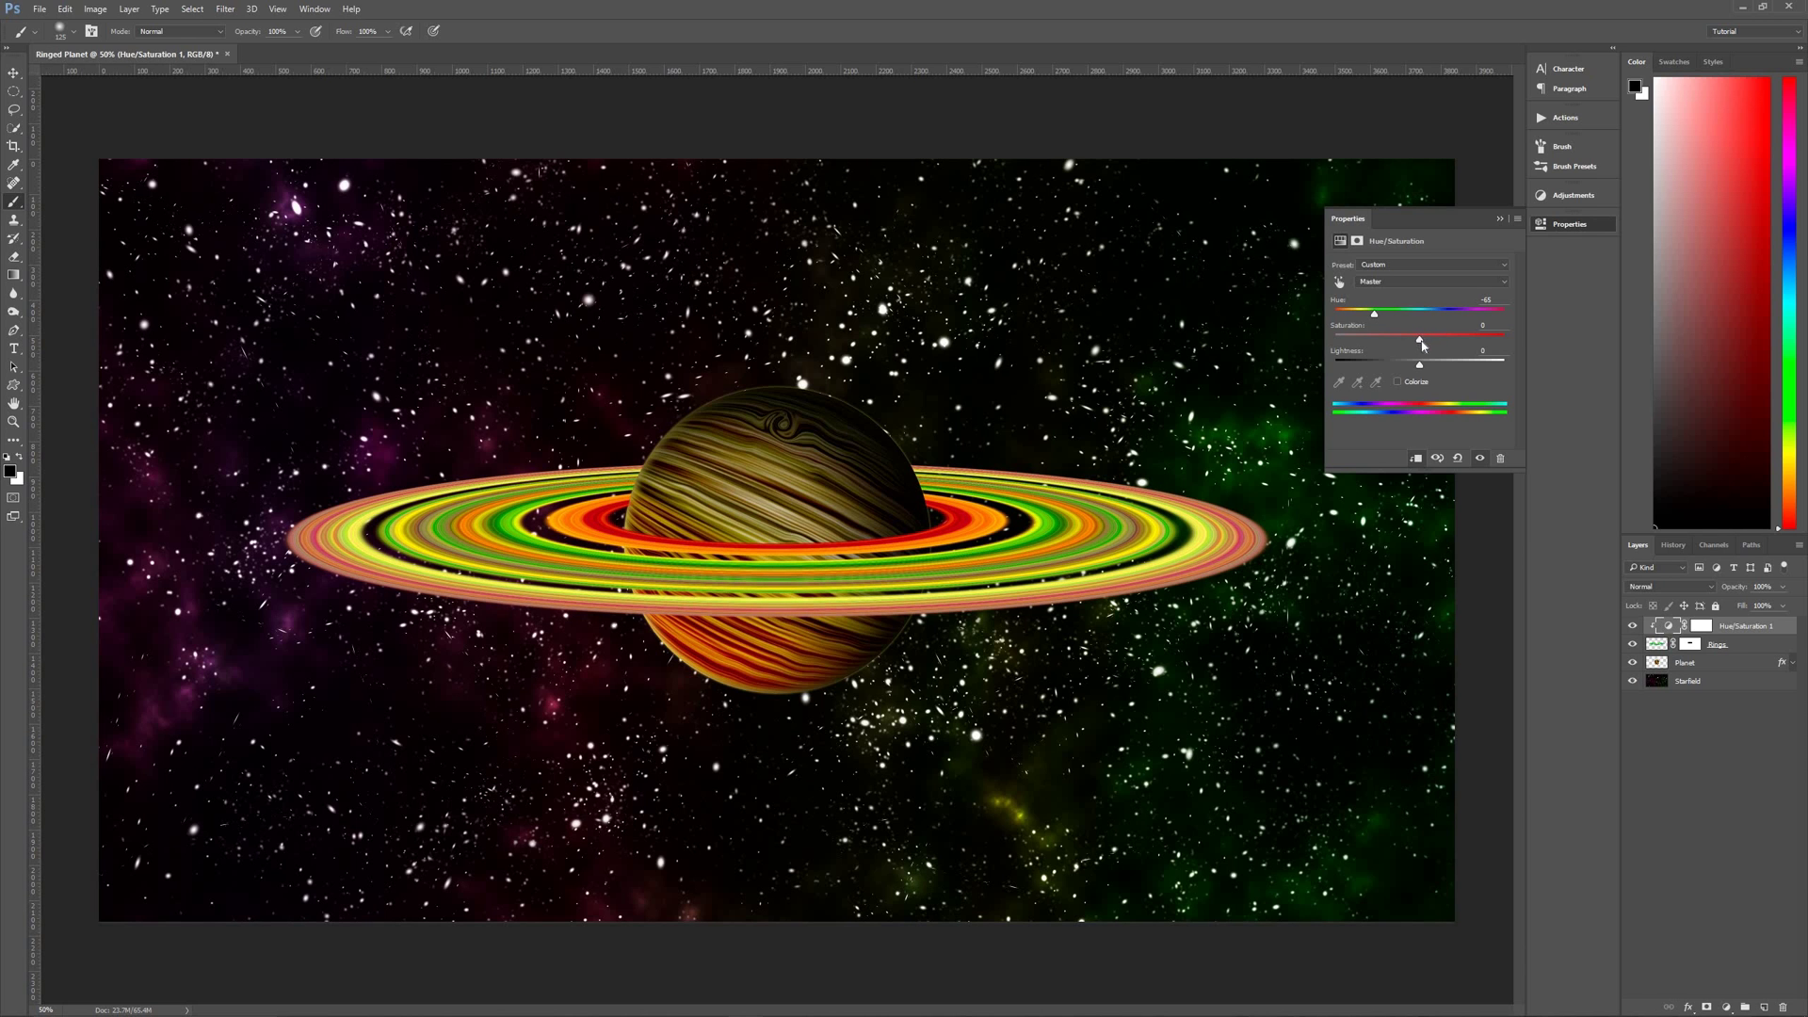
drag(1398, 346, 1386, 343)
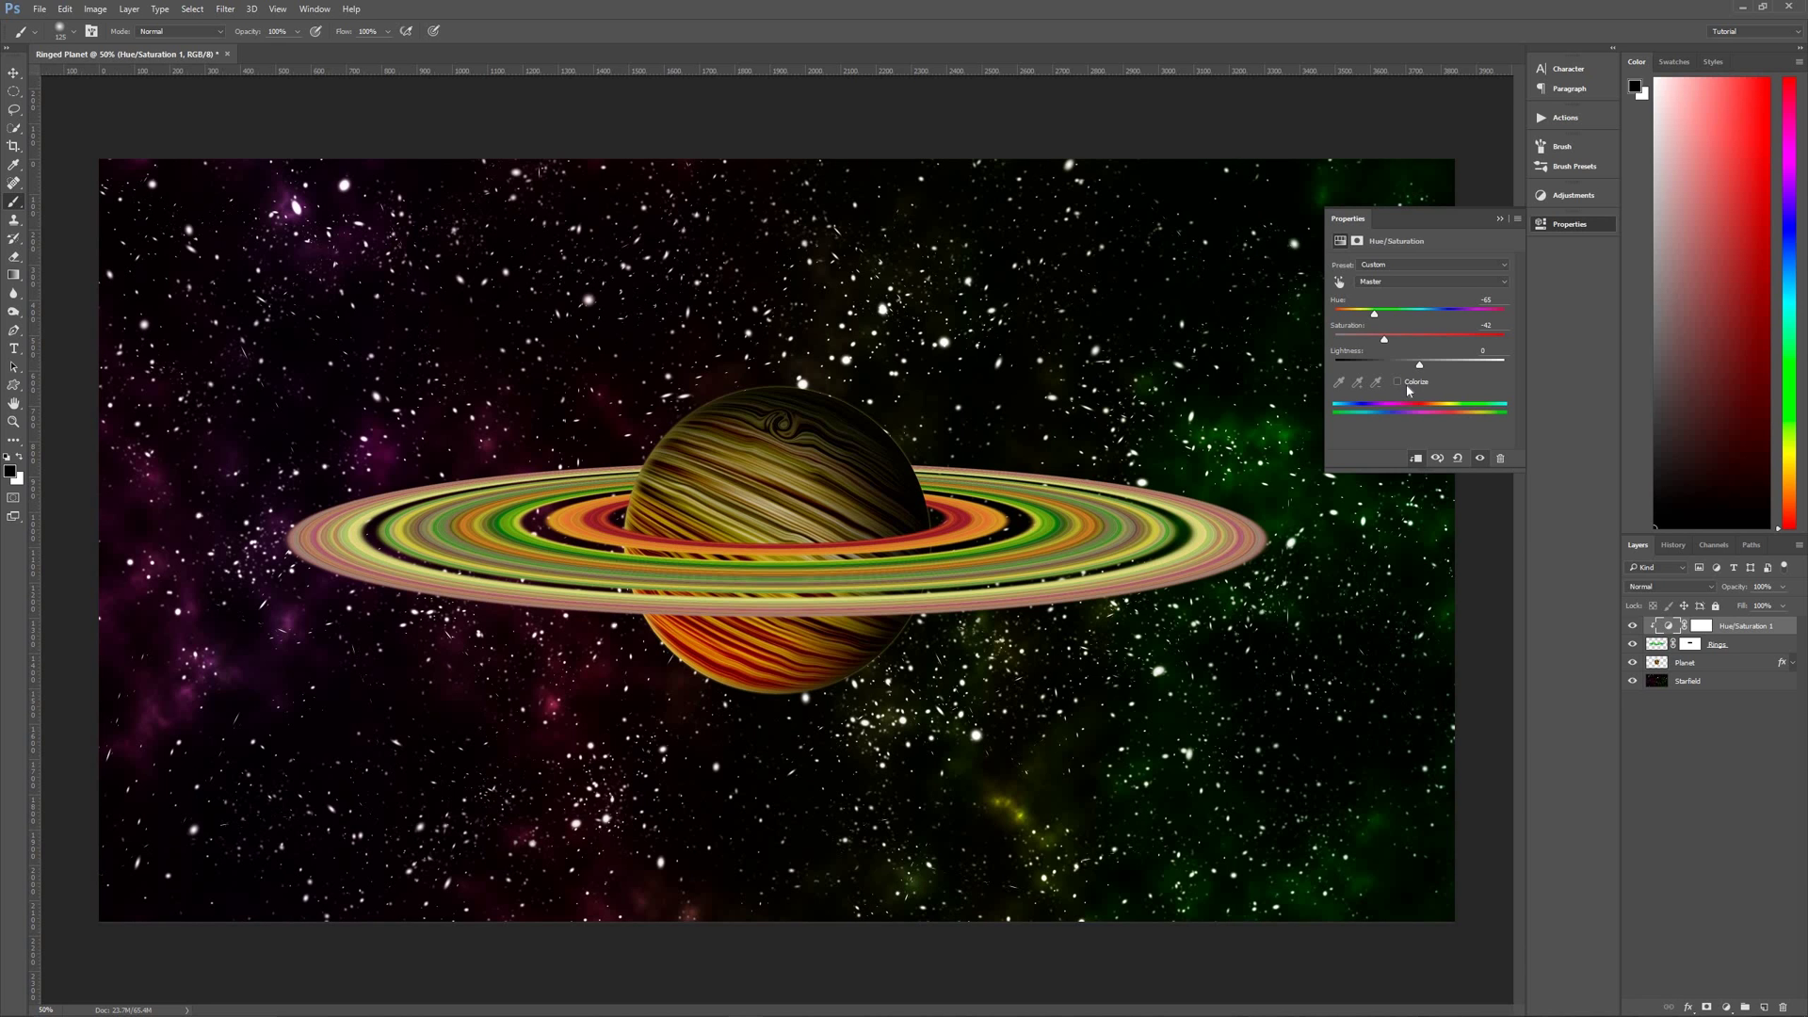
drag(1377, 319, 1387, 340)
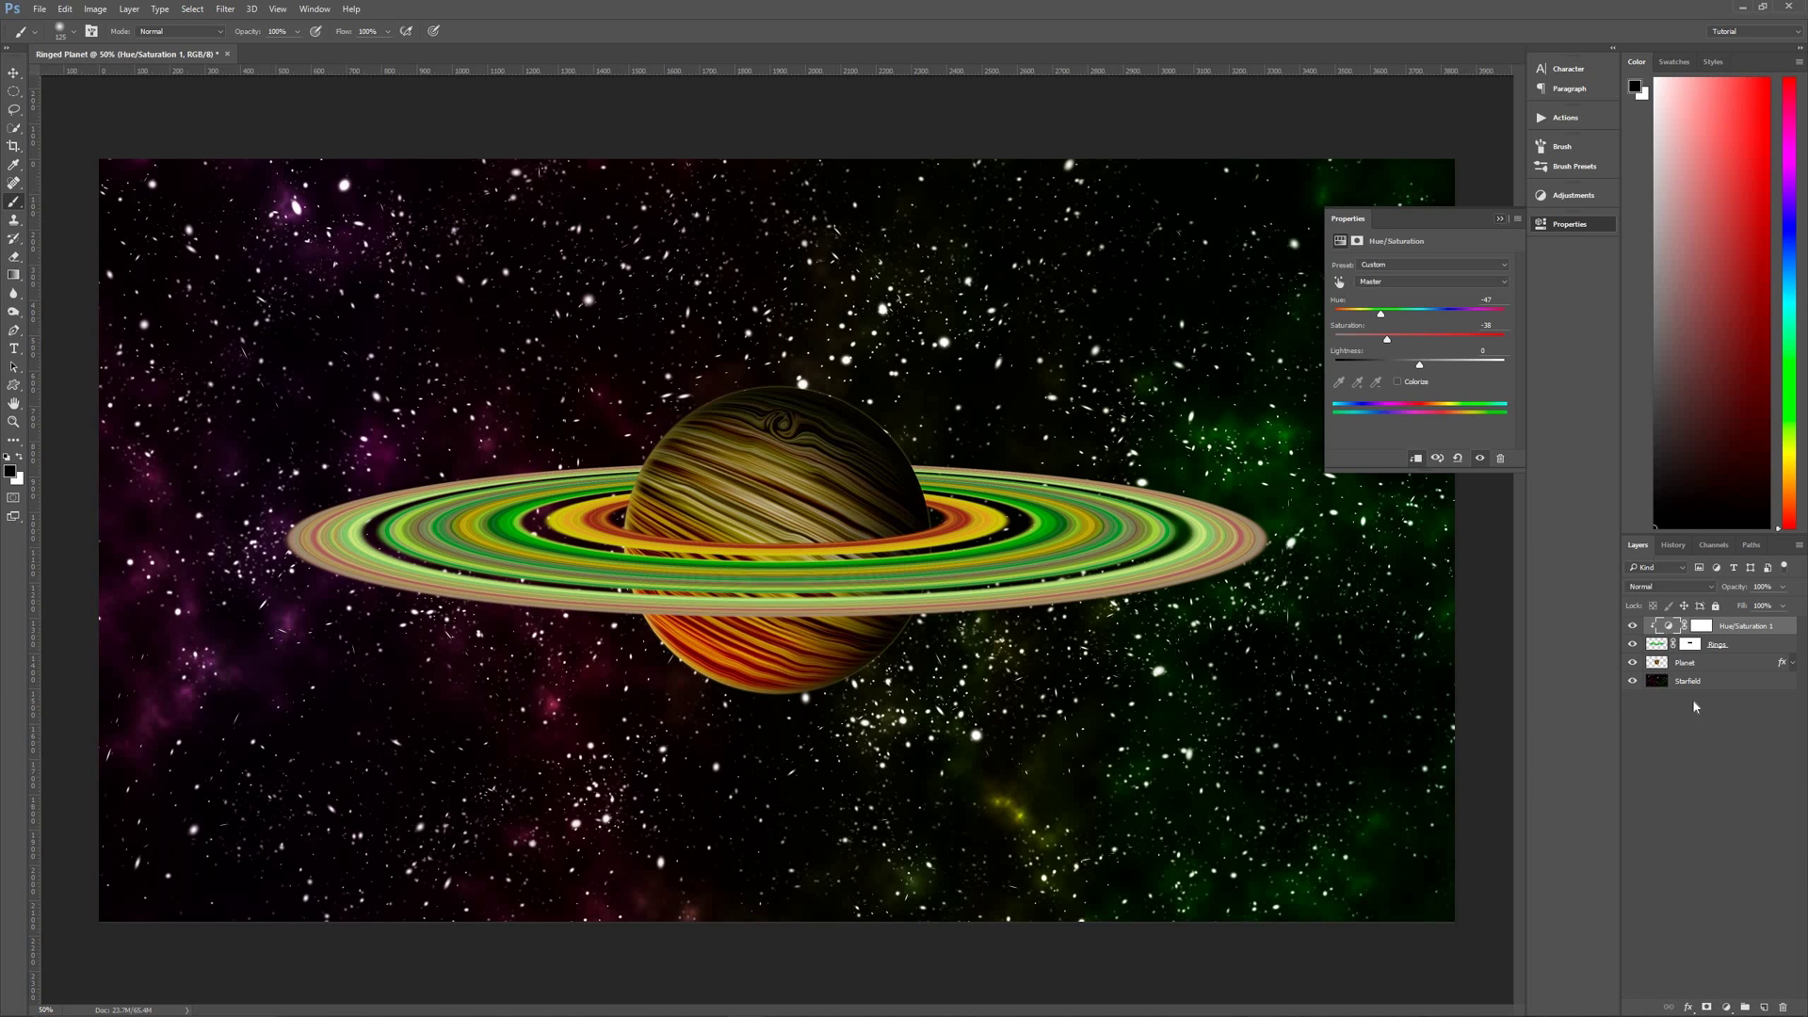
click(1501, 221)
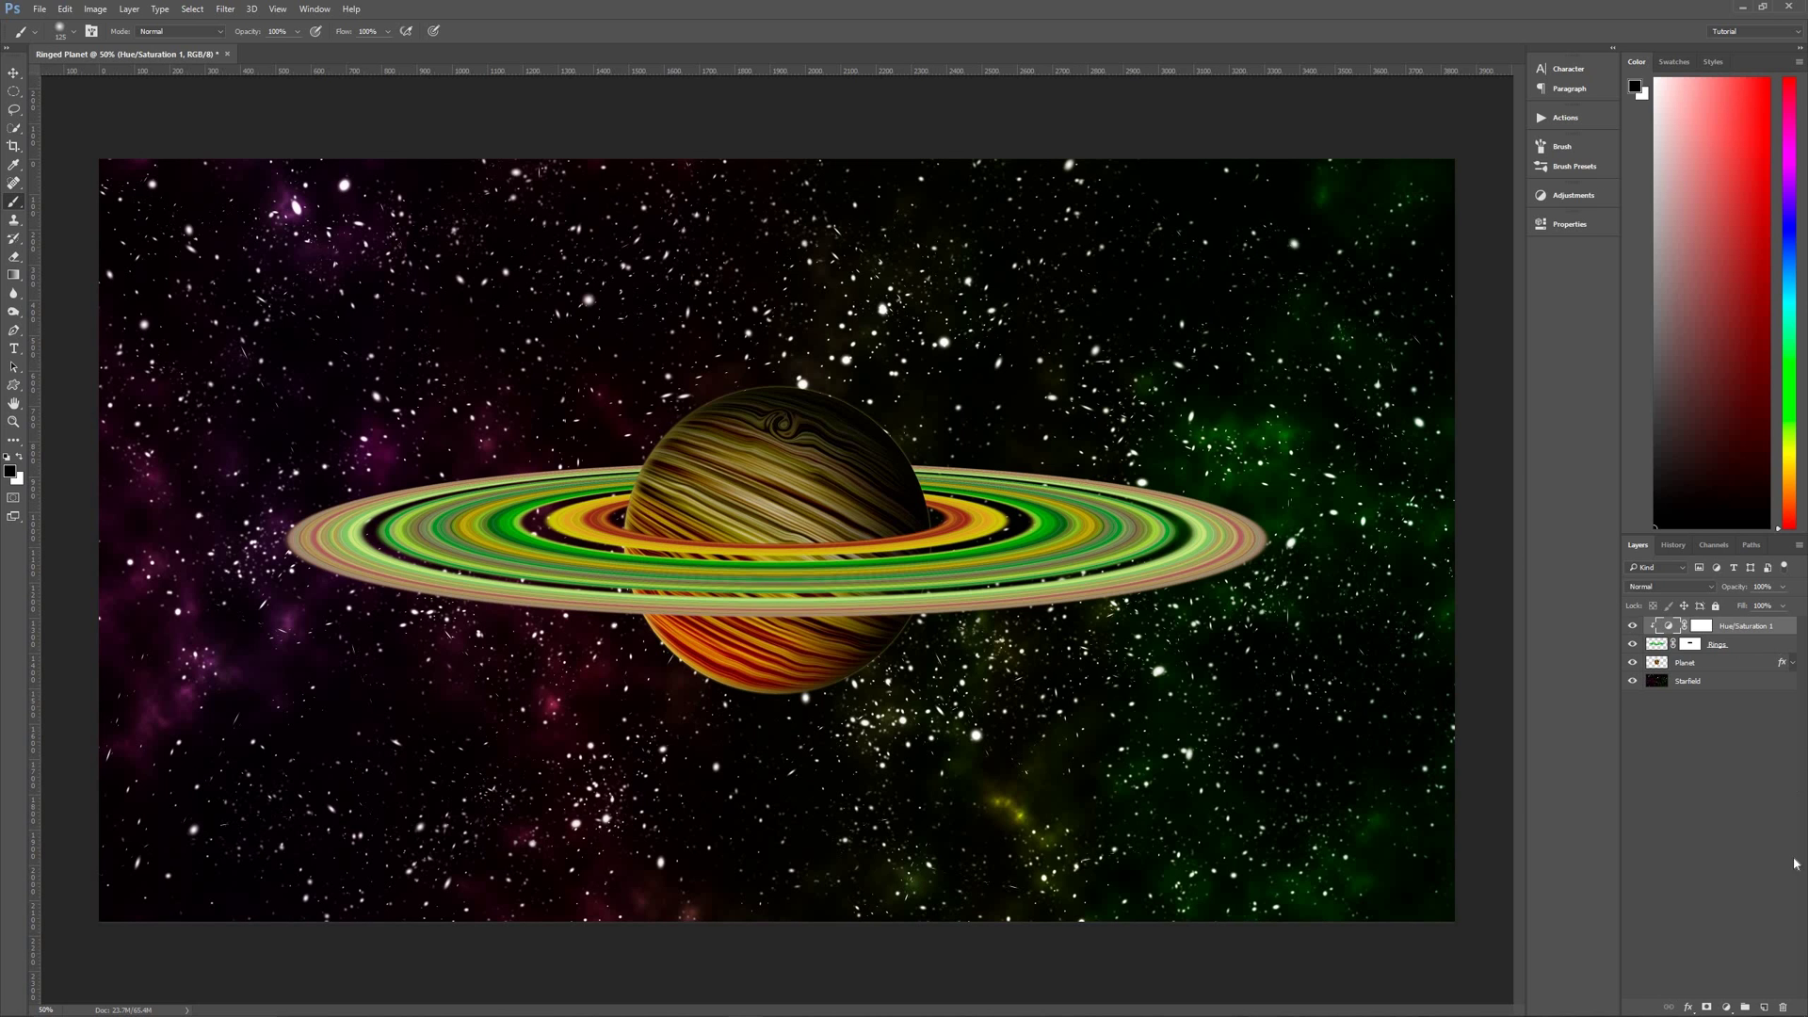
Create a new layer named Shadow, fill the planet's outline on it with black, and deselect
key(ctrl+shift+alt+n)
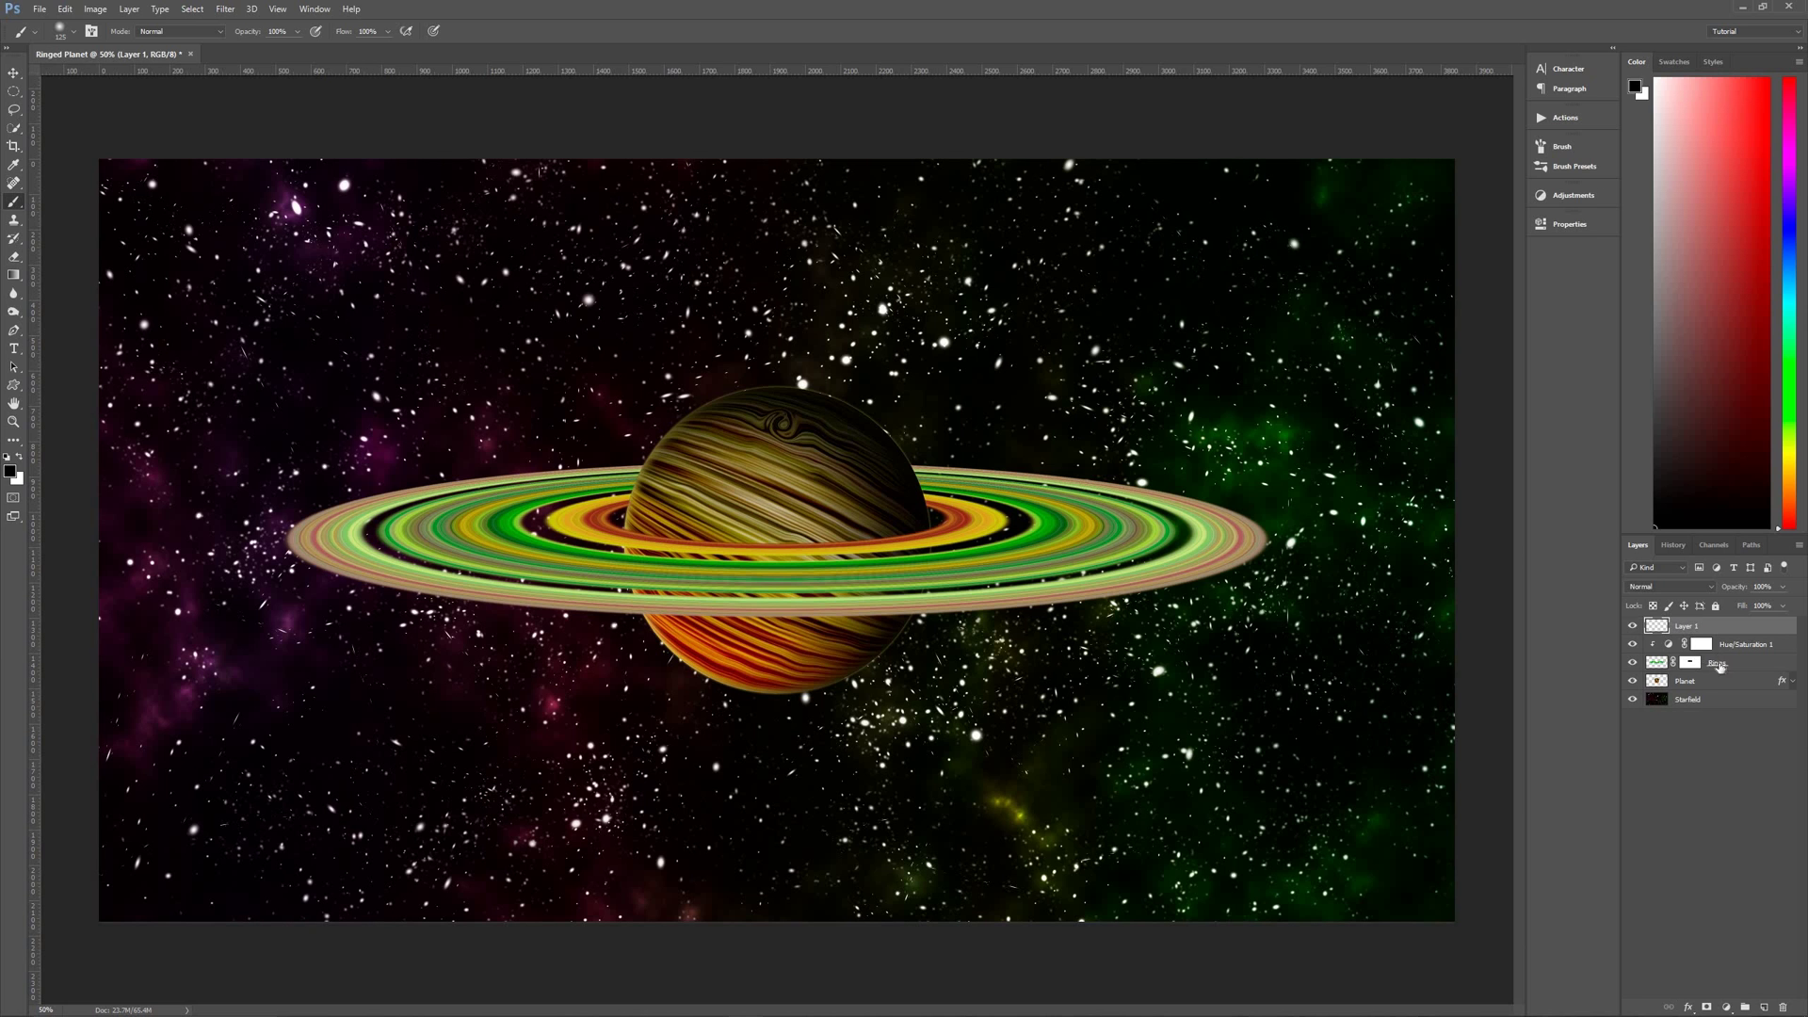
double_click(1685, 627)
text(Shadow)
key(Return)
ctrl+click(1718, 690)
key(alt+BackSpace)
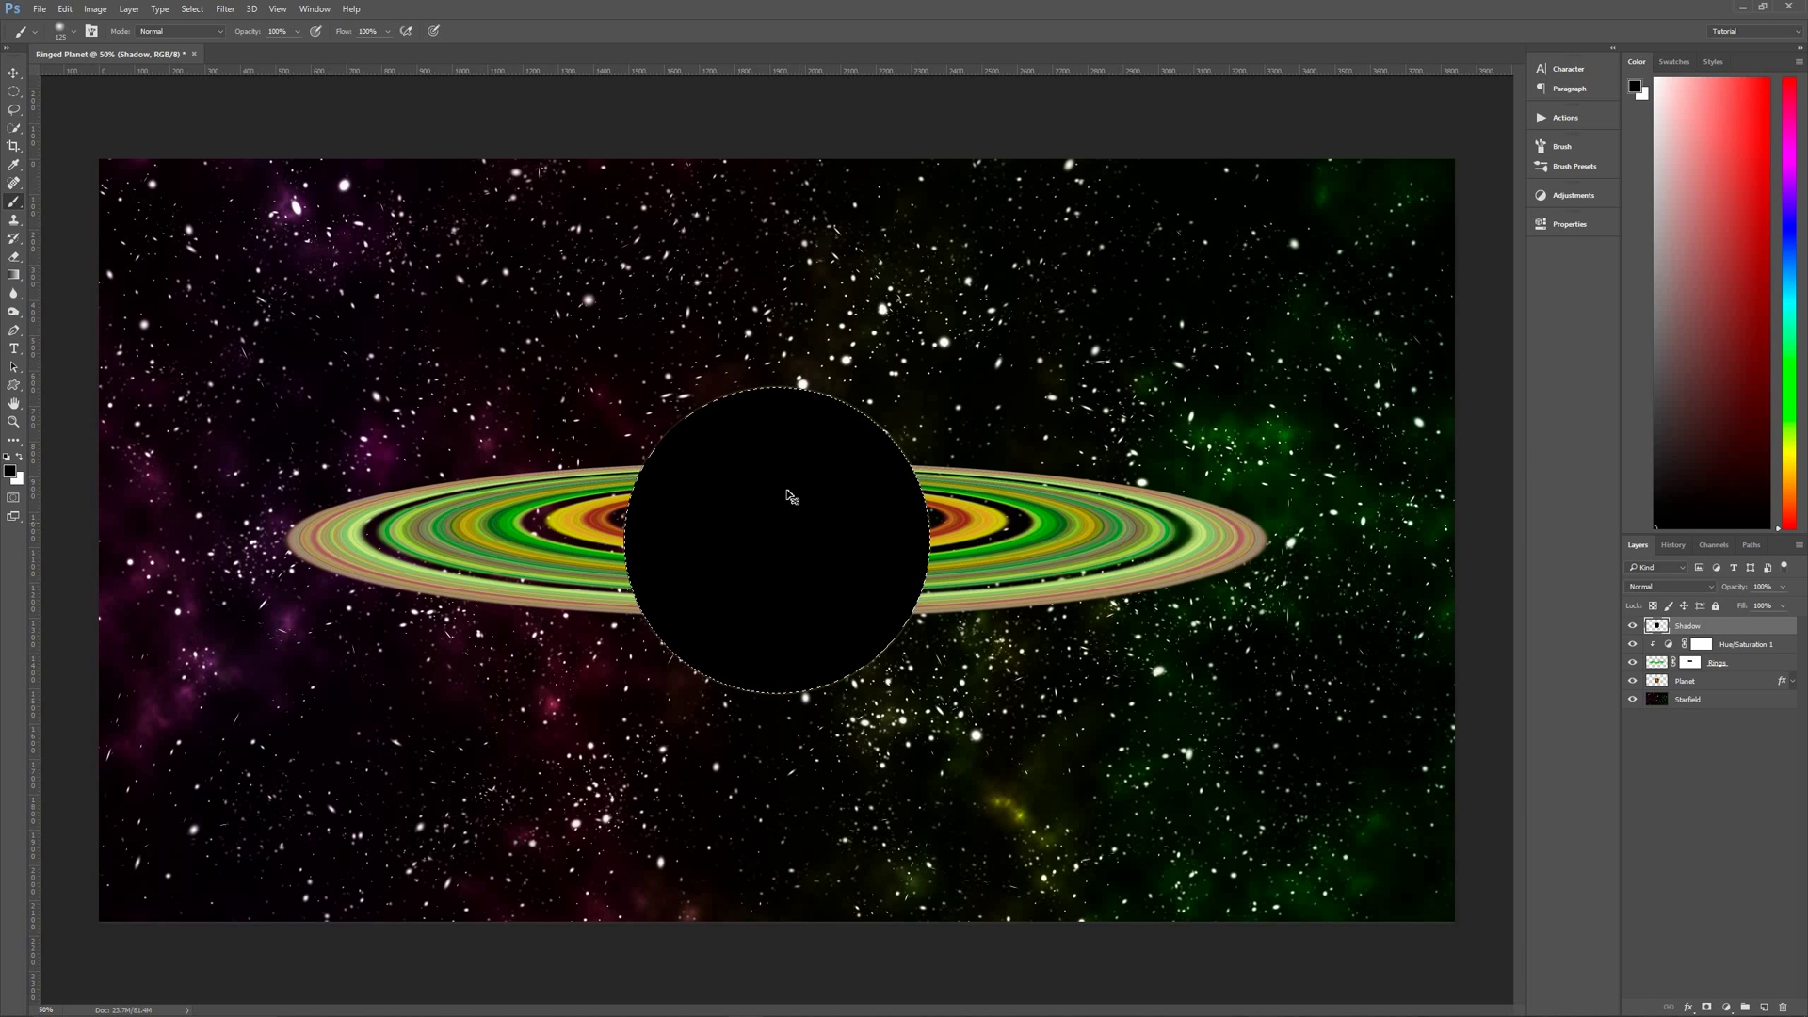
key(ctrl+d)
Lower the Shadow layer's opacity to 50% and transform it to about 32% height and 300% width around its center
key(v)
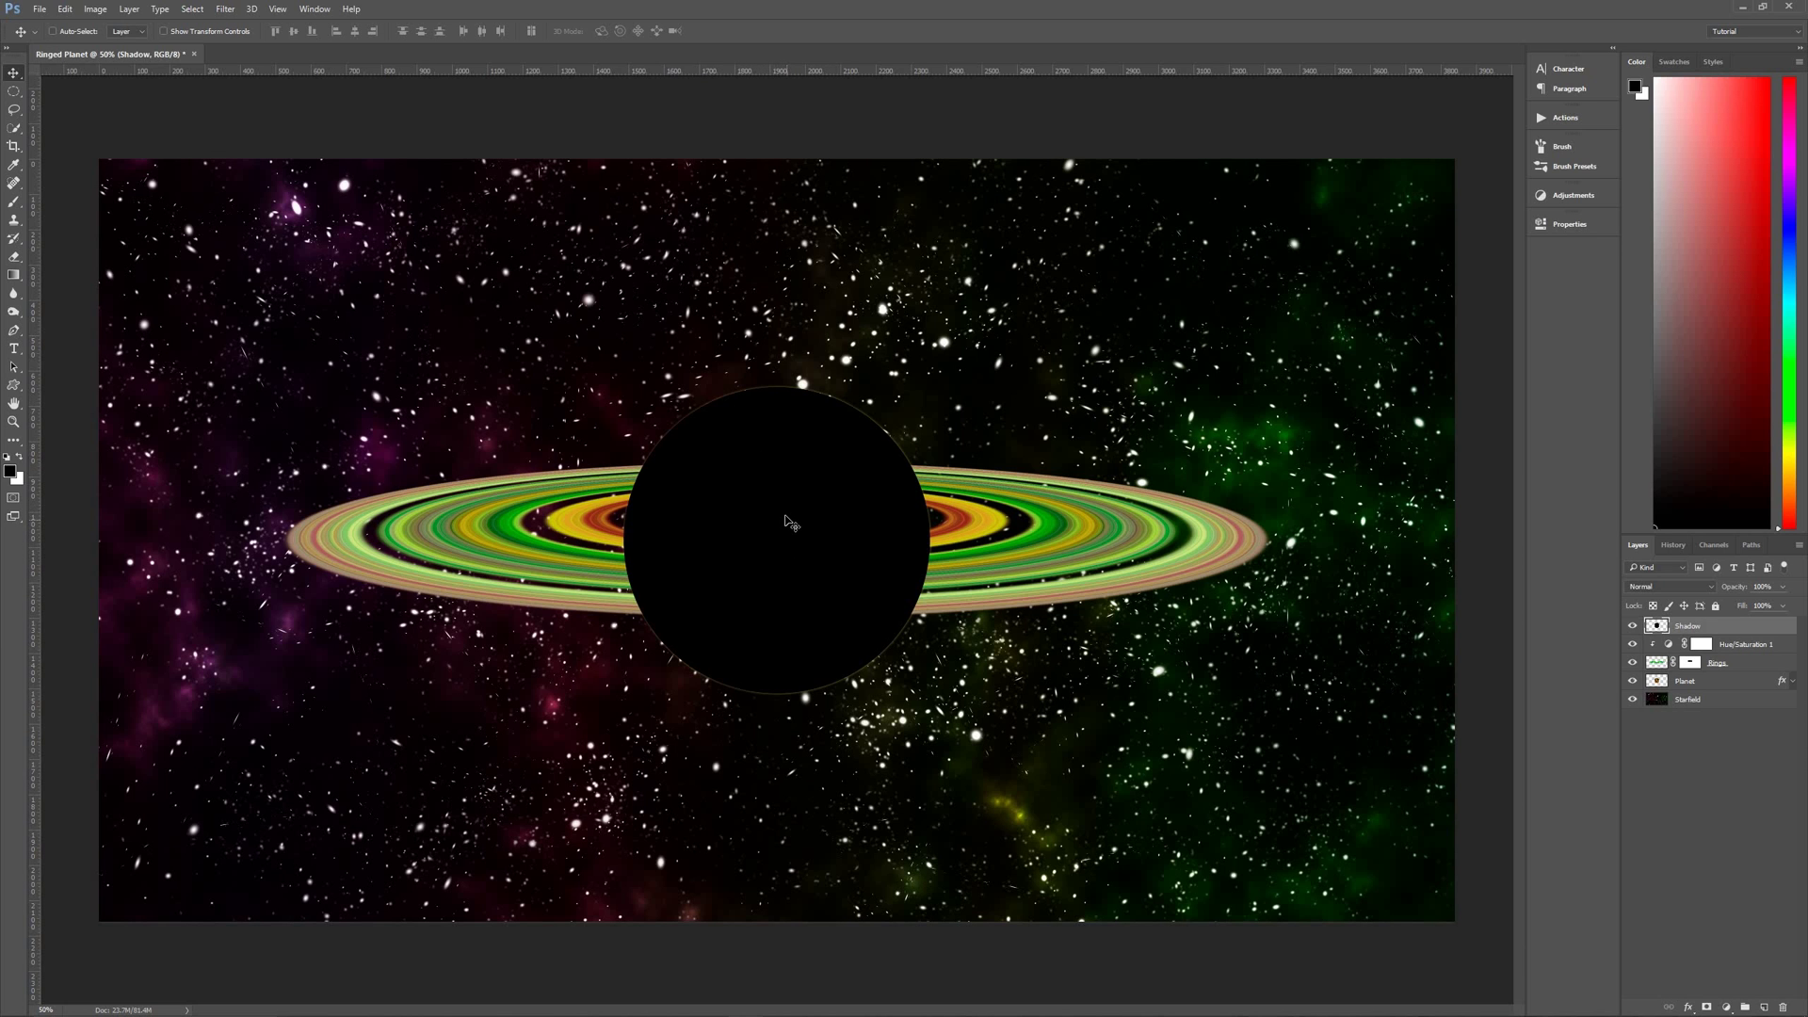
key(ctrl+t)
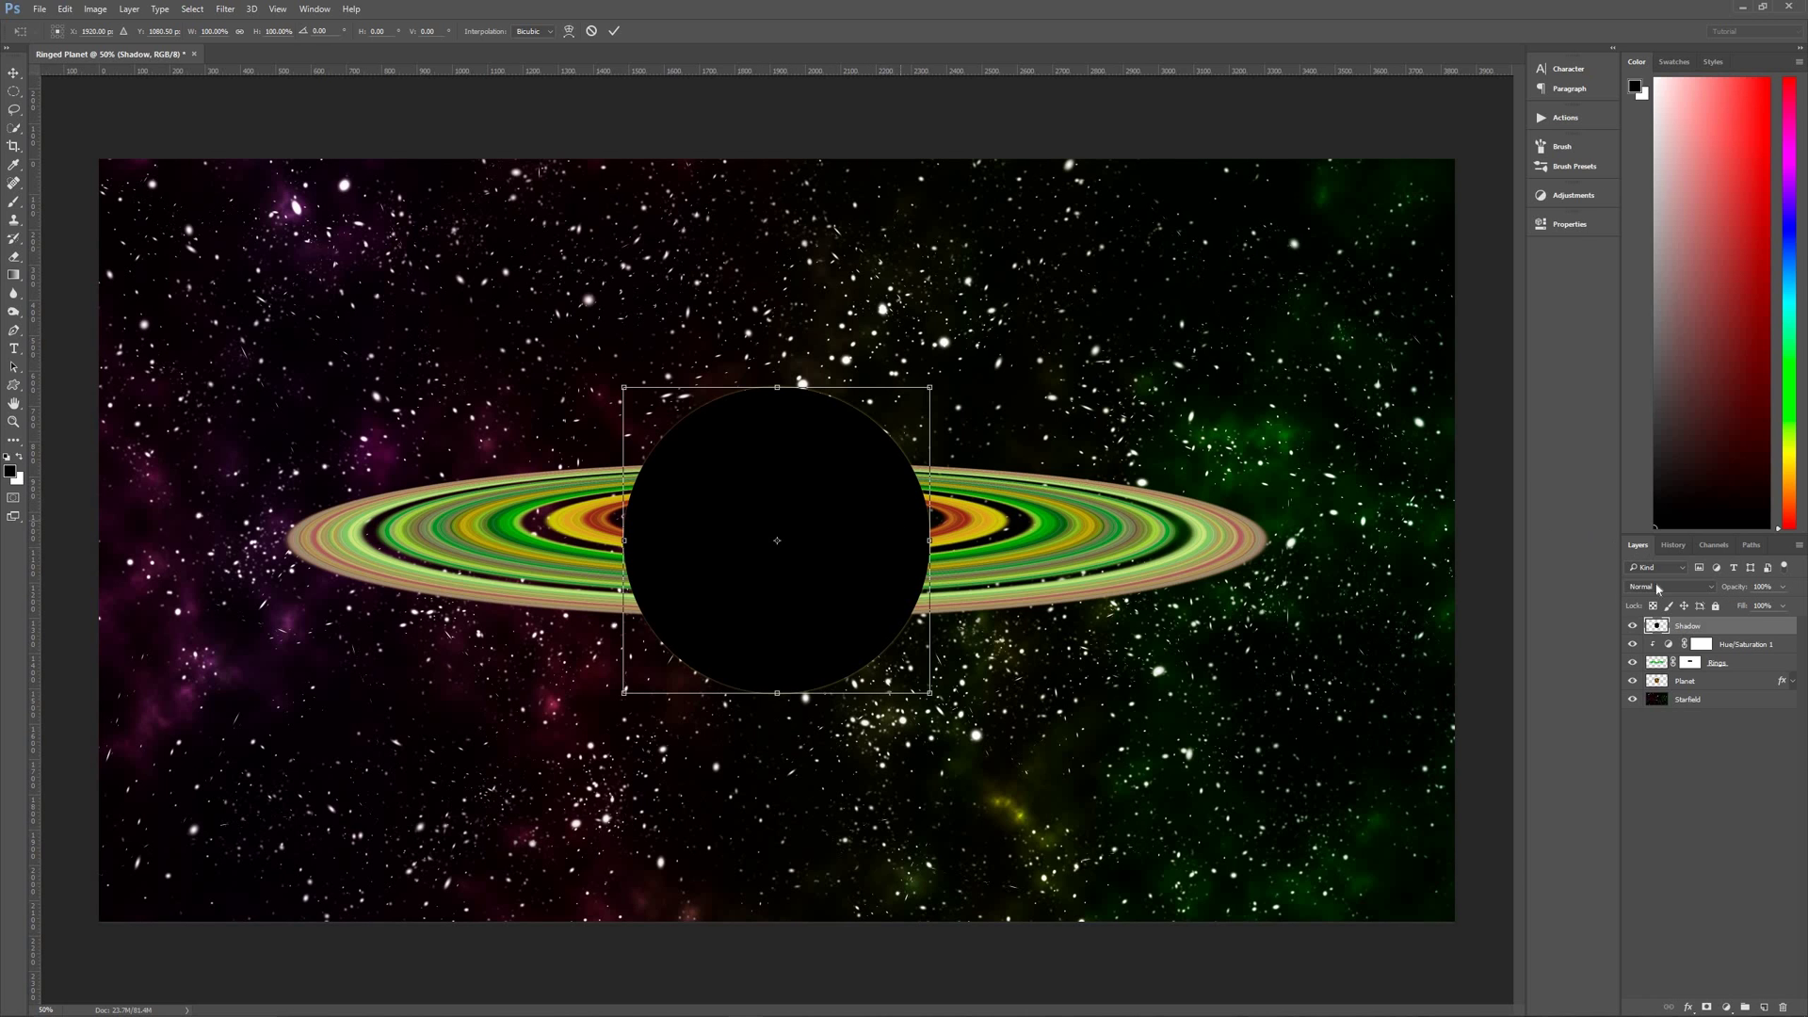
drag(1738, 590, 1696, 595)
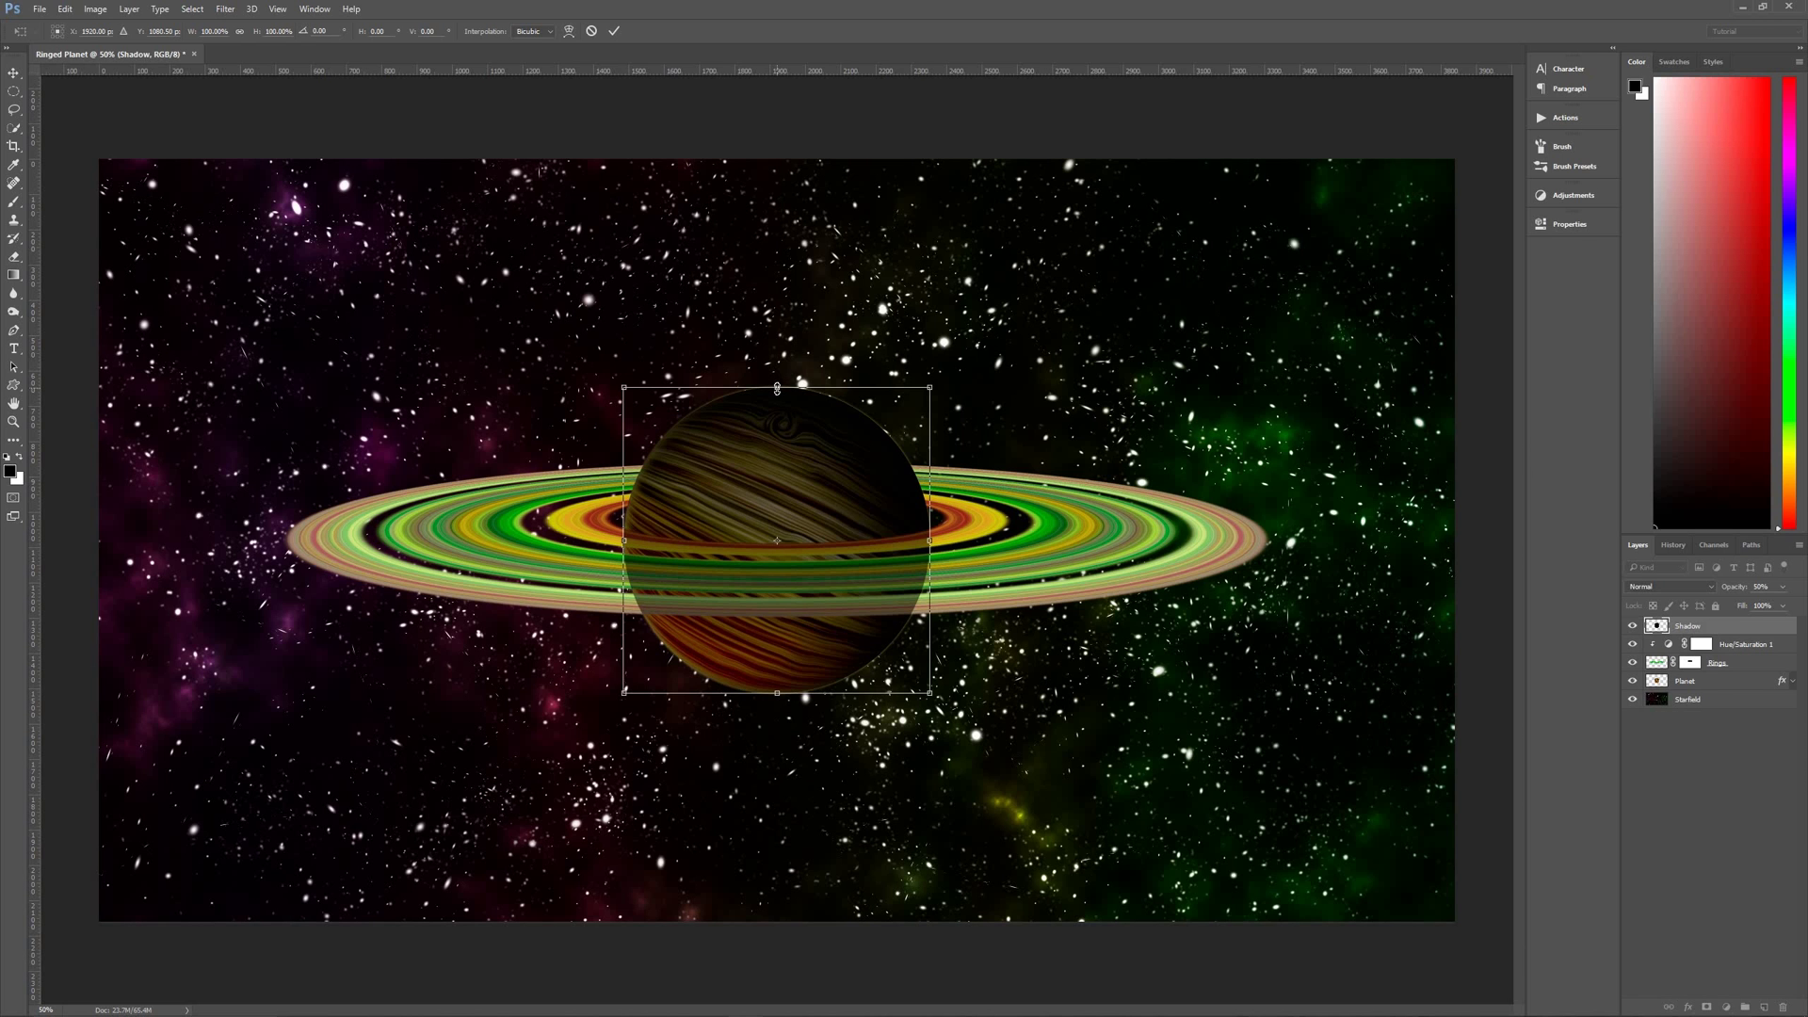
drag(777, 388, 776, 508)
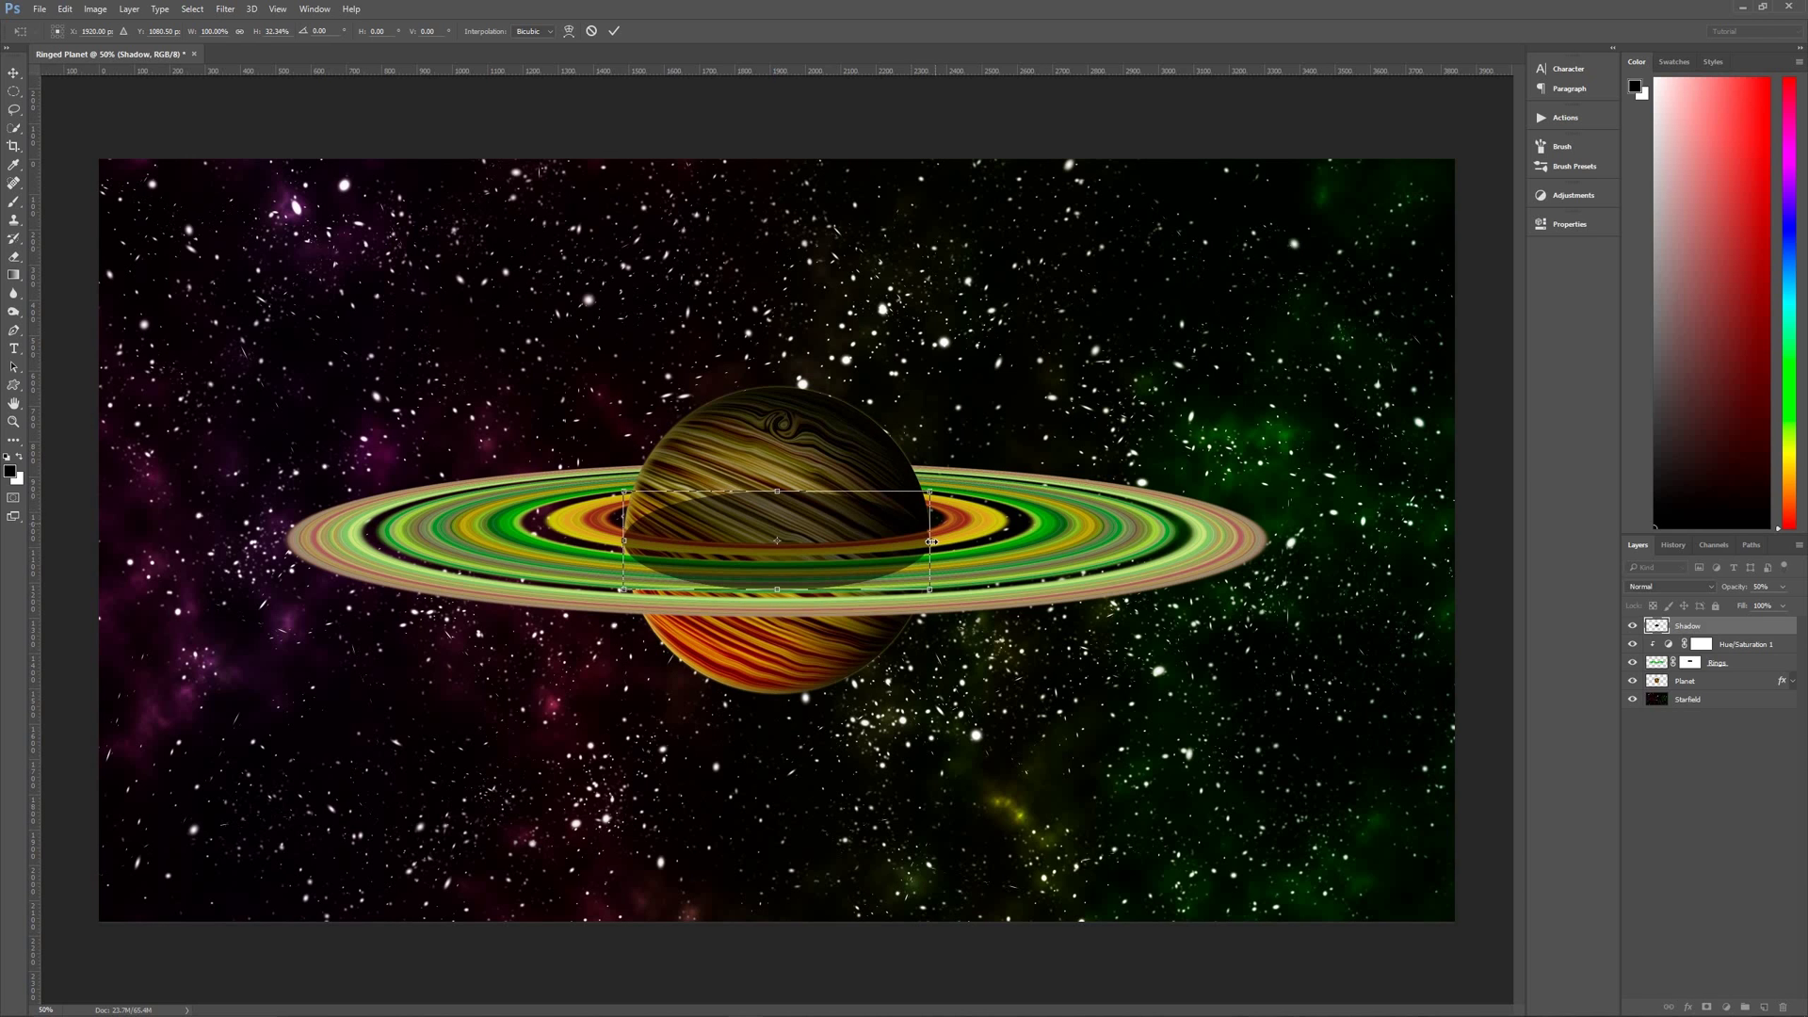
drag(931, 540, 1240, 545)
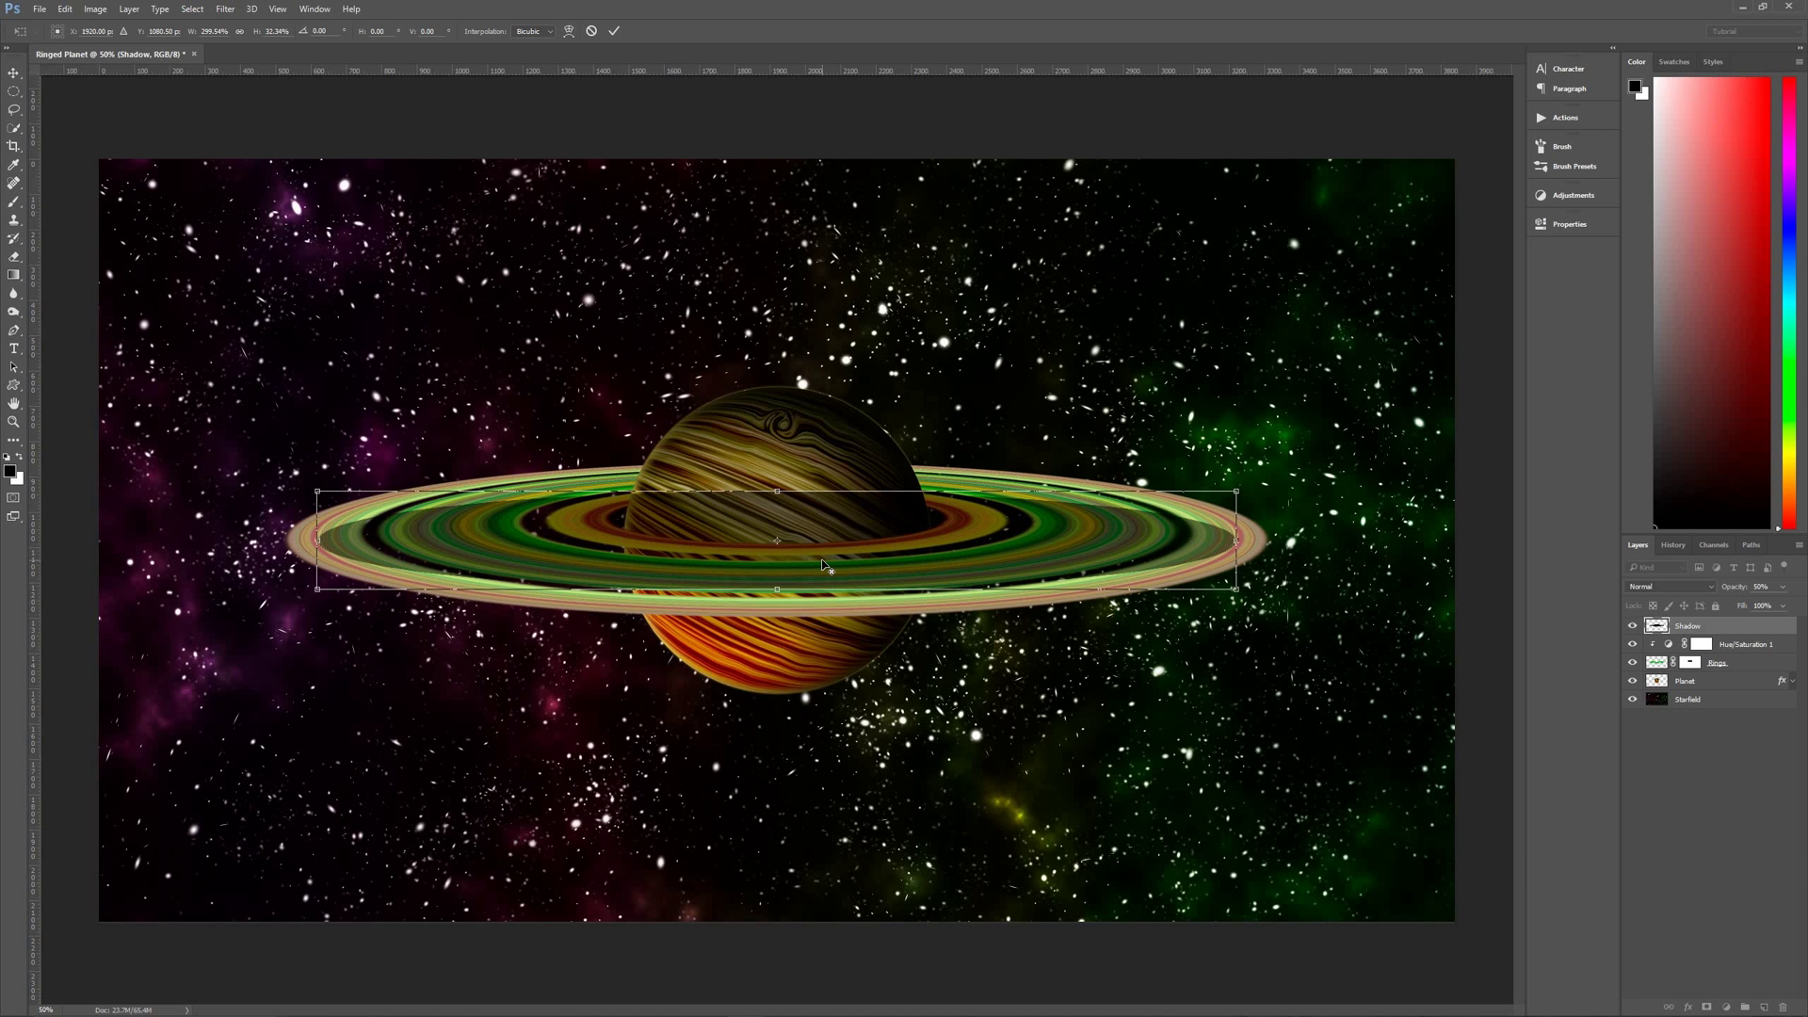
Move the shadow up until its lower edge meets the rings' inner front edge, and flatten it to about 15% height
scroll(822, 565, up, 5)
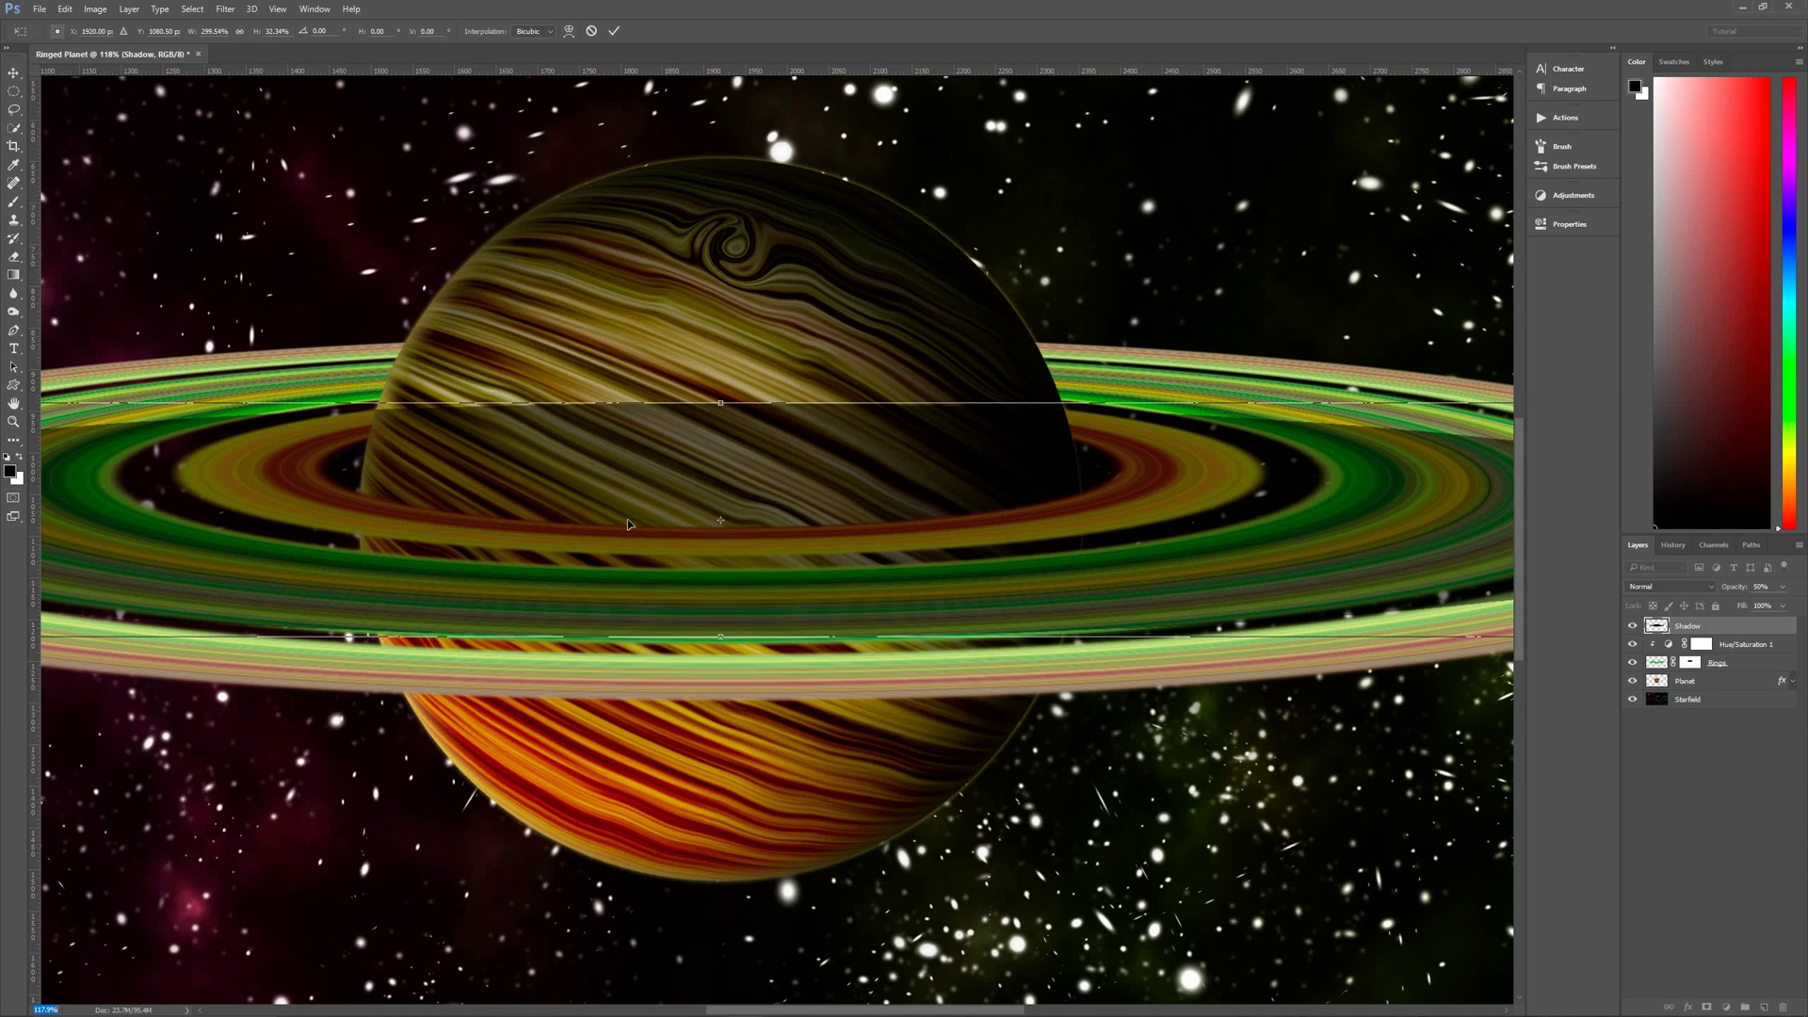
key(Return)
scroll(812, 501, up, 1)
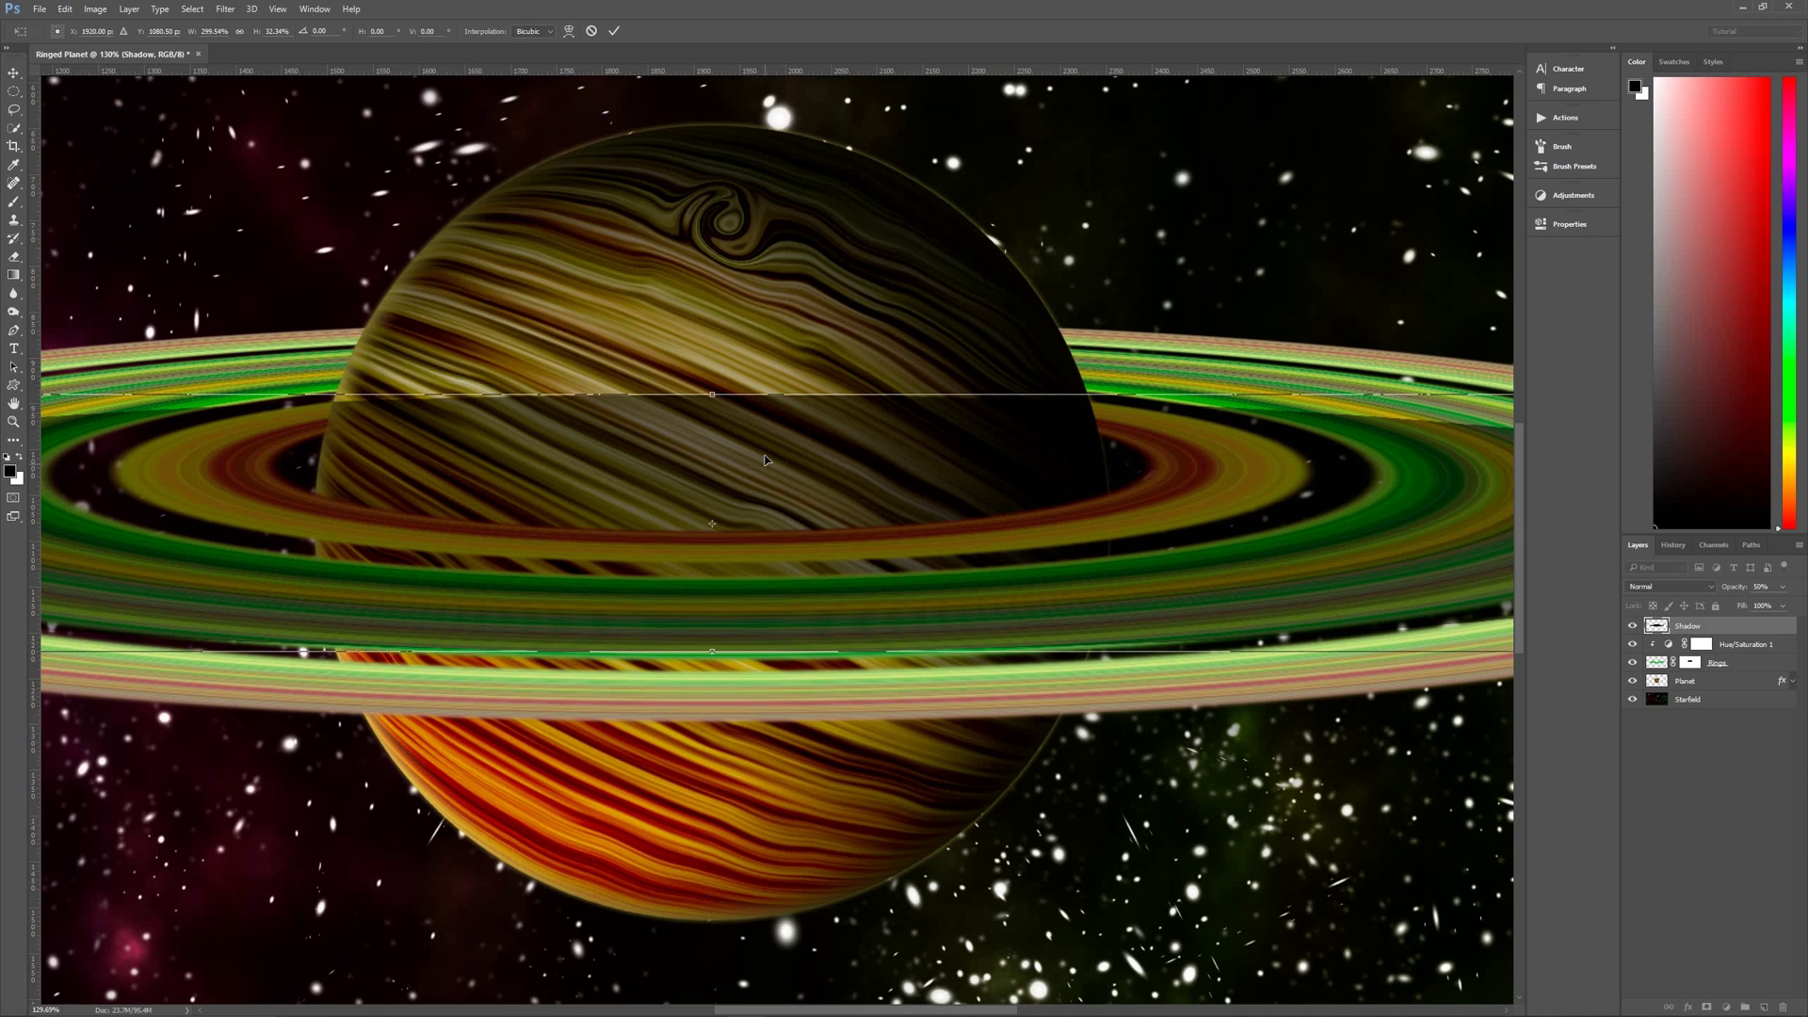
drag(723, 590, 732, 469)
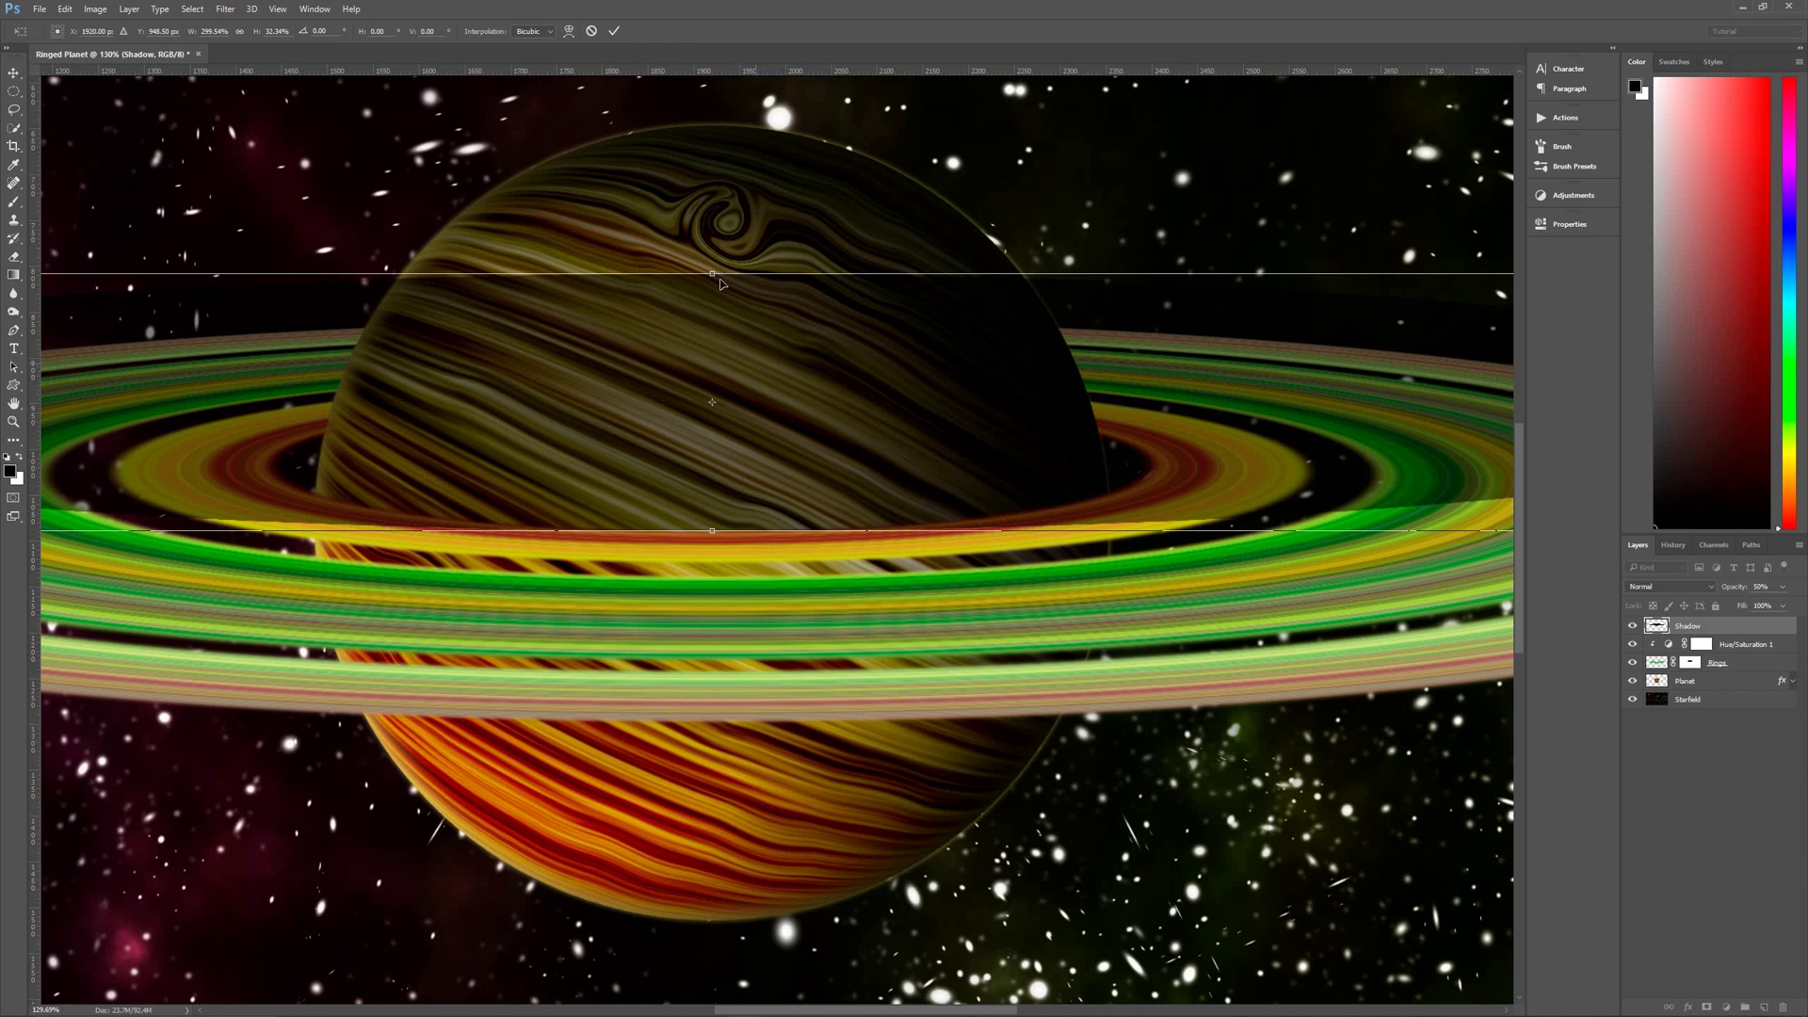
drag(715, 273, 716, 414)
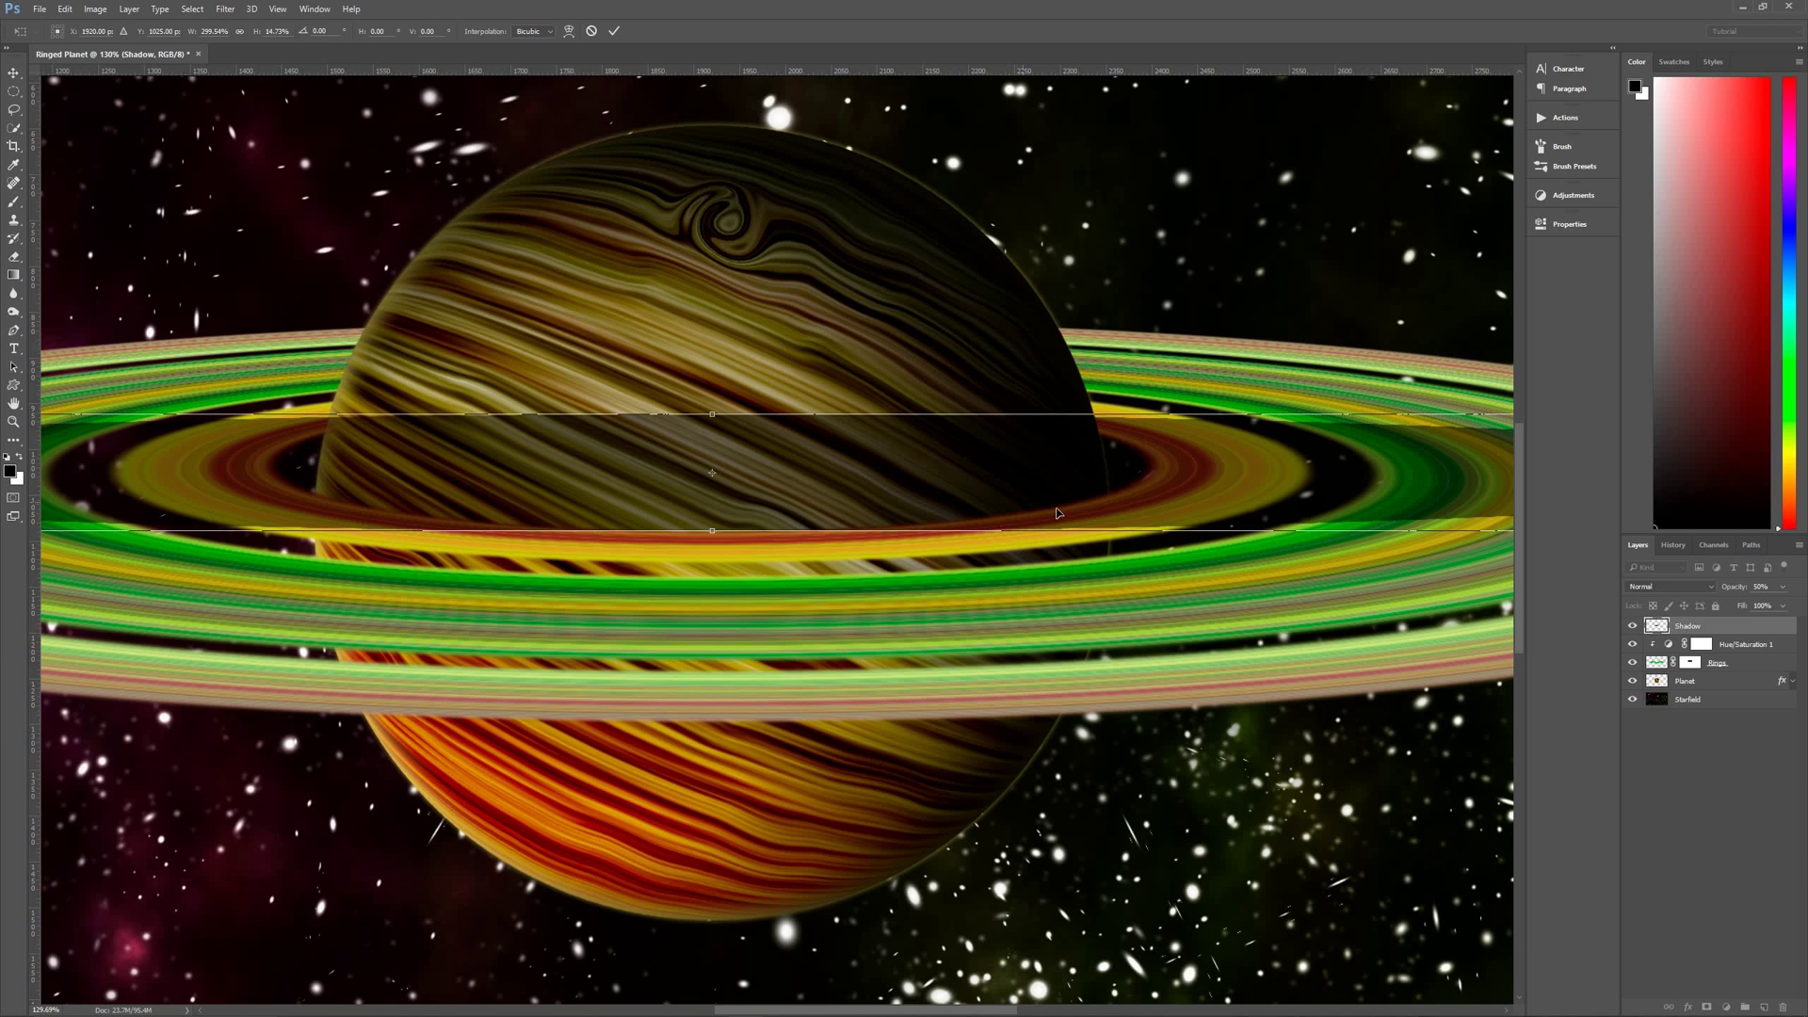
drag(717, 412, 718, 413)
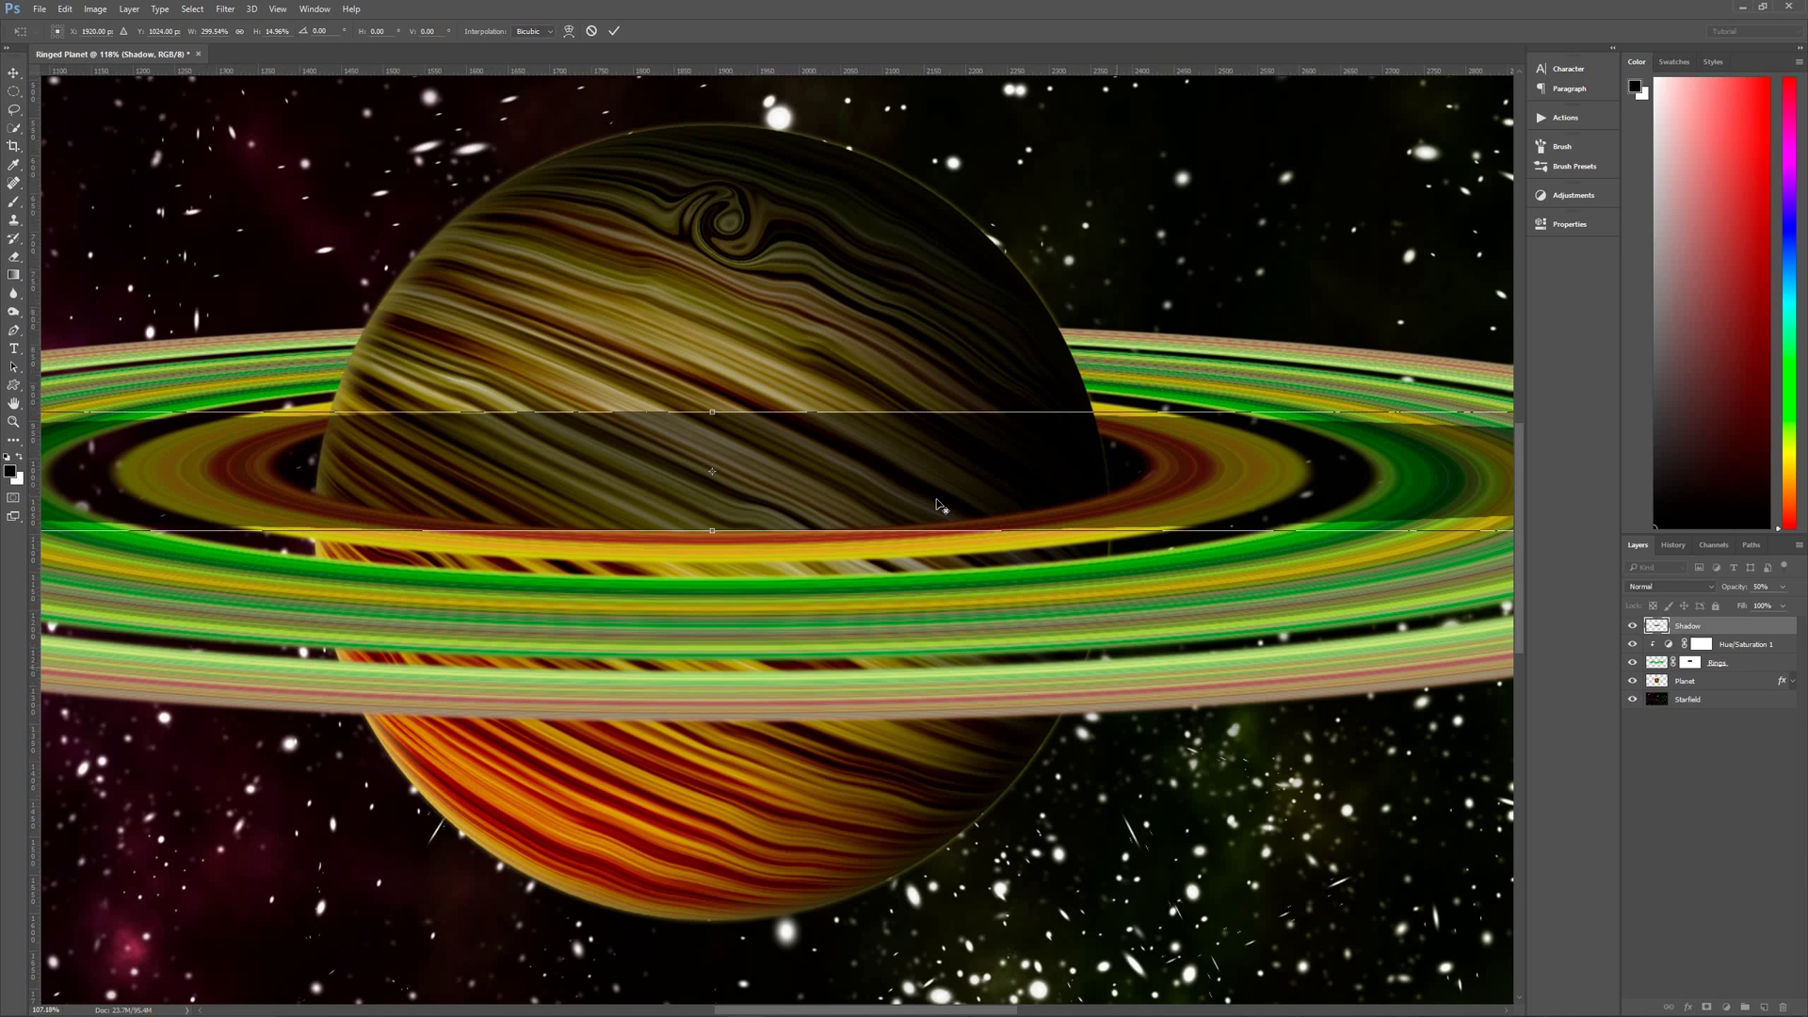
Narrow the shadow to about 252% width within the rings and apply the transform
key(ctrl+0)
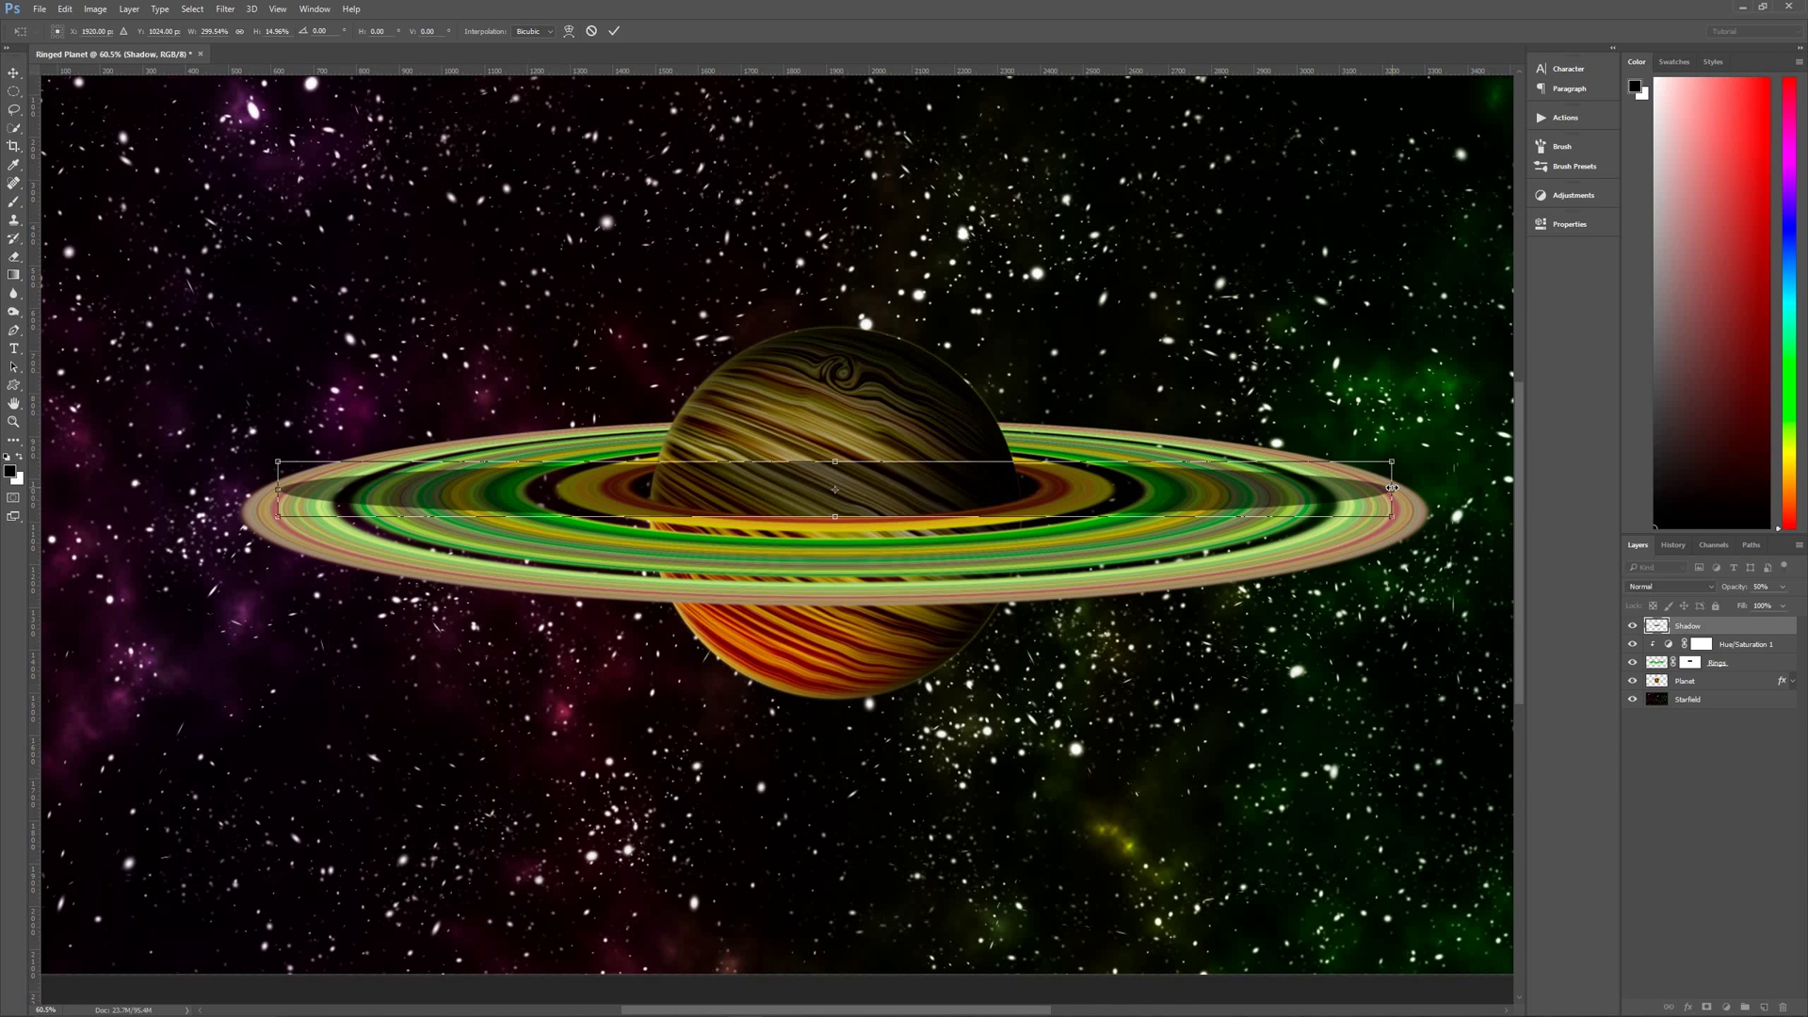
drag(1392, 487, 1278, 491)
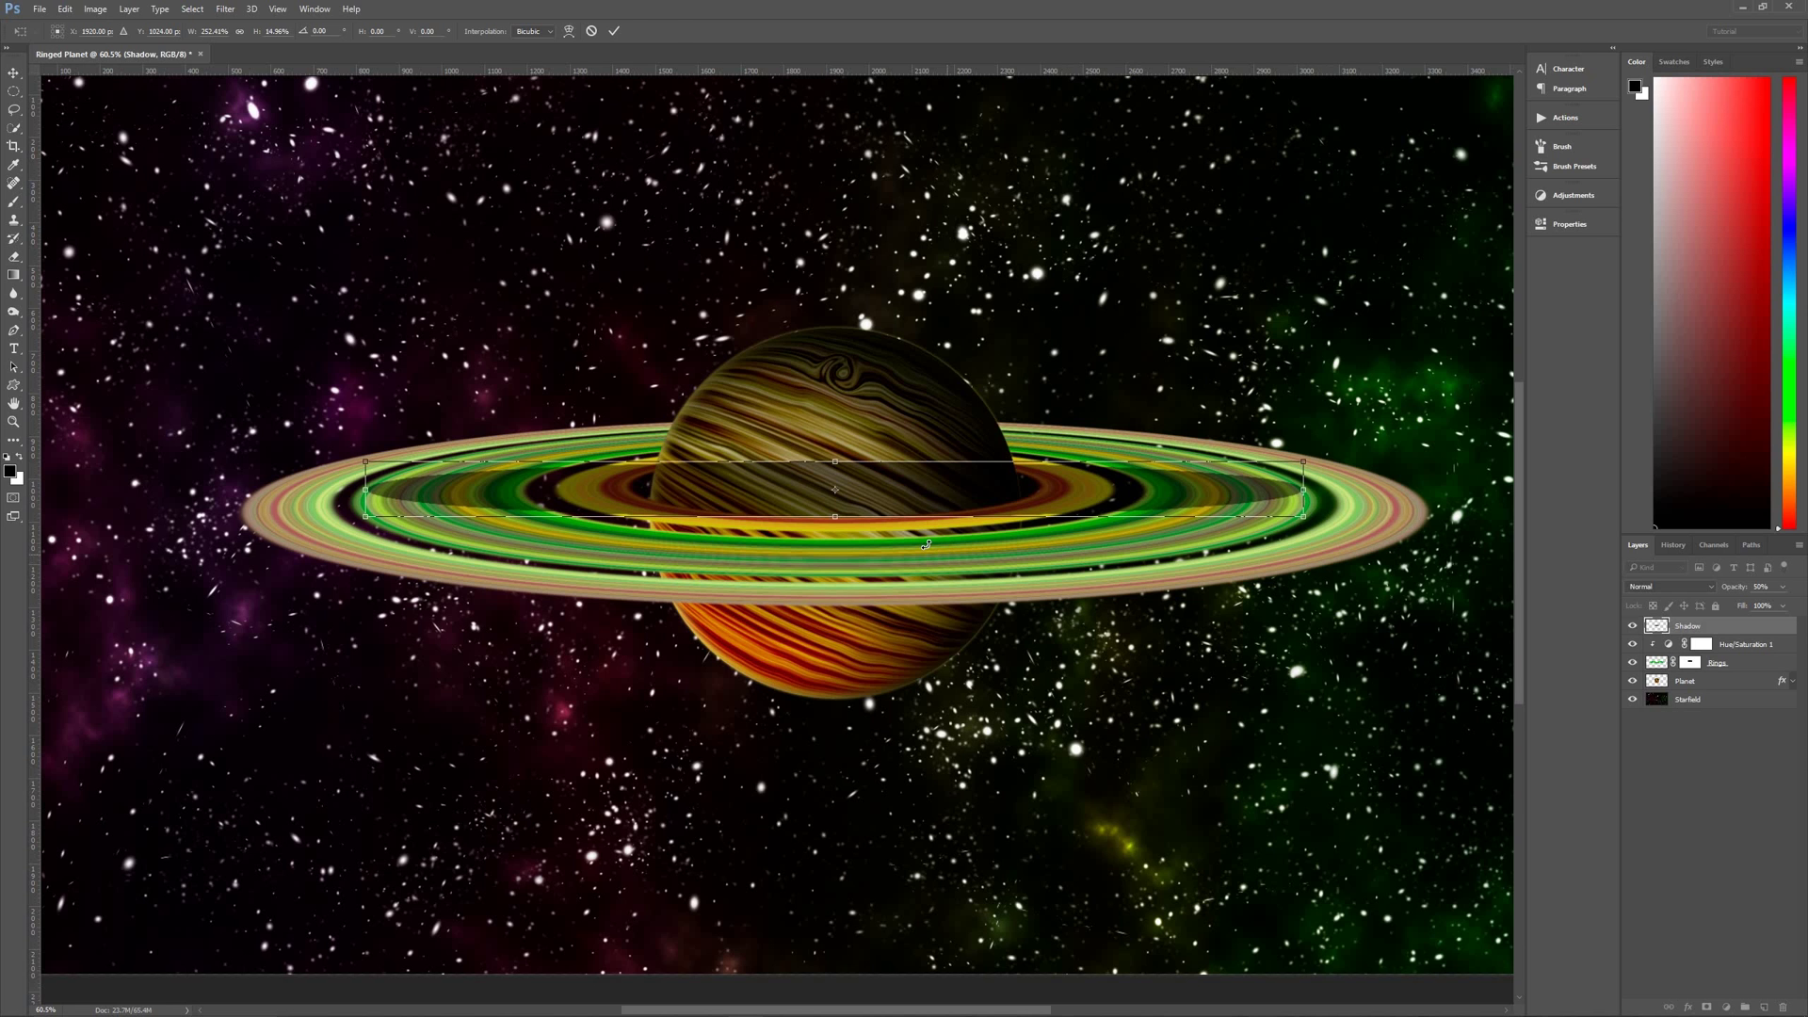
key(Return)
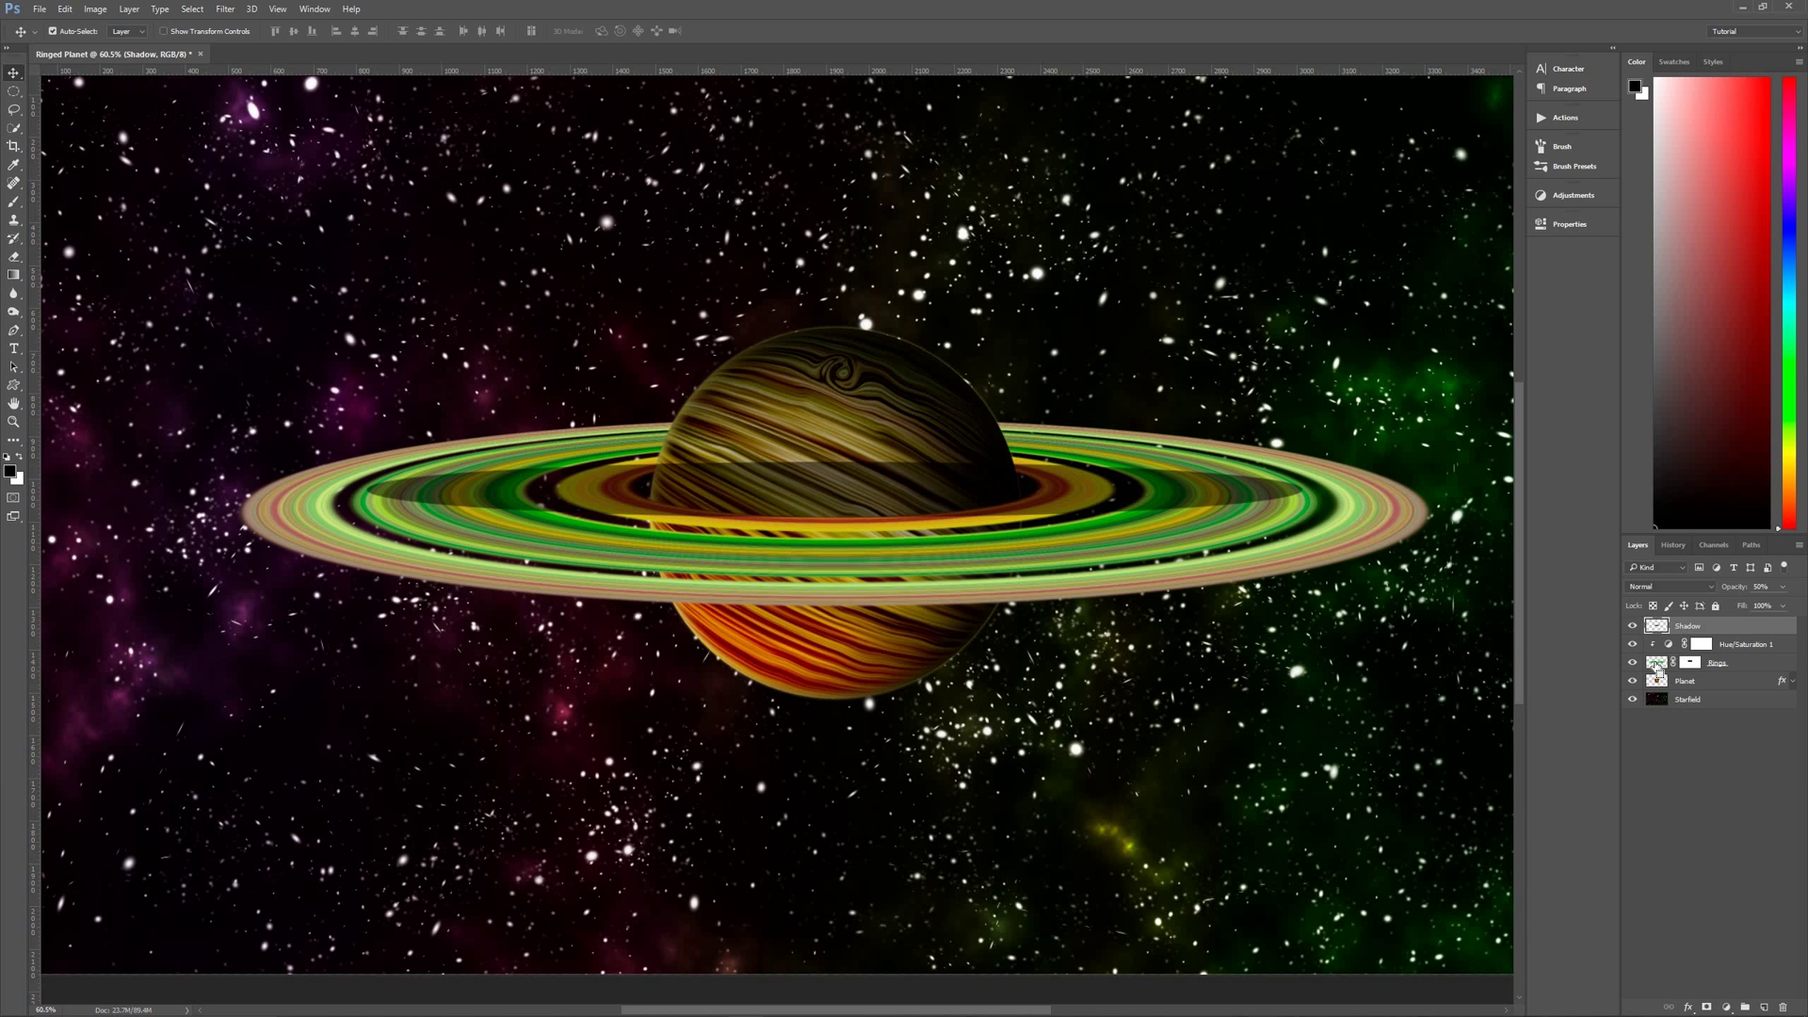
Add a layer mask to the Shadow layer from the outline of the Rings layer
ctrl+click(1657, 665)
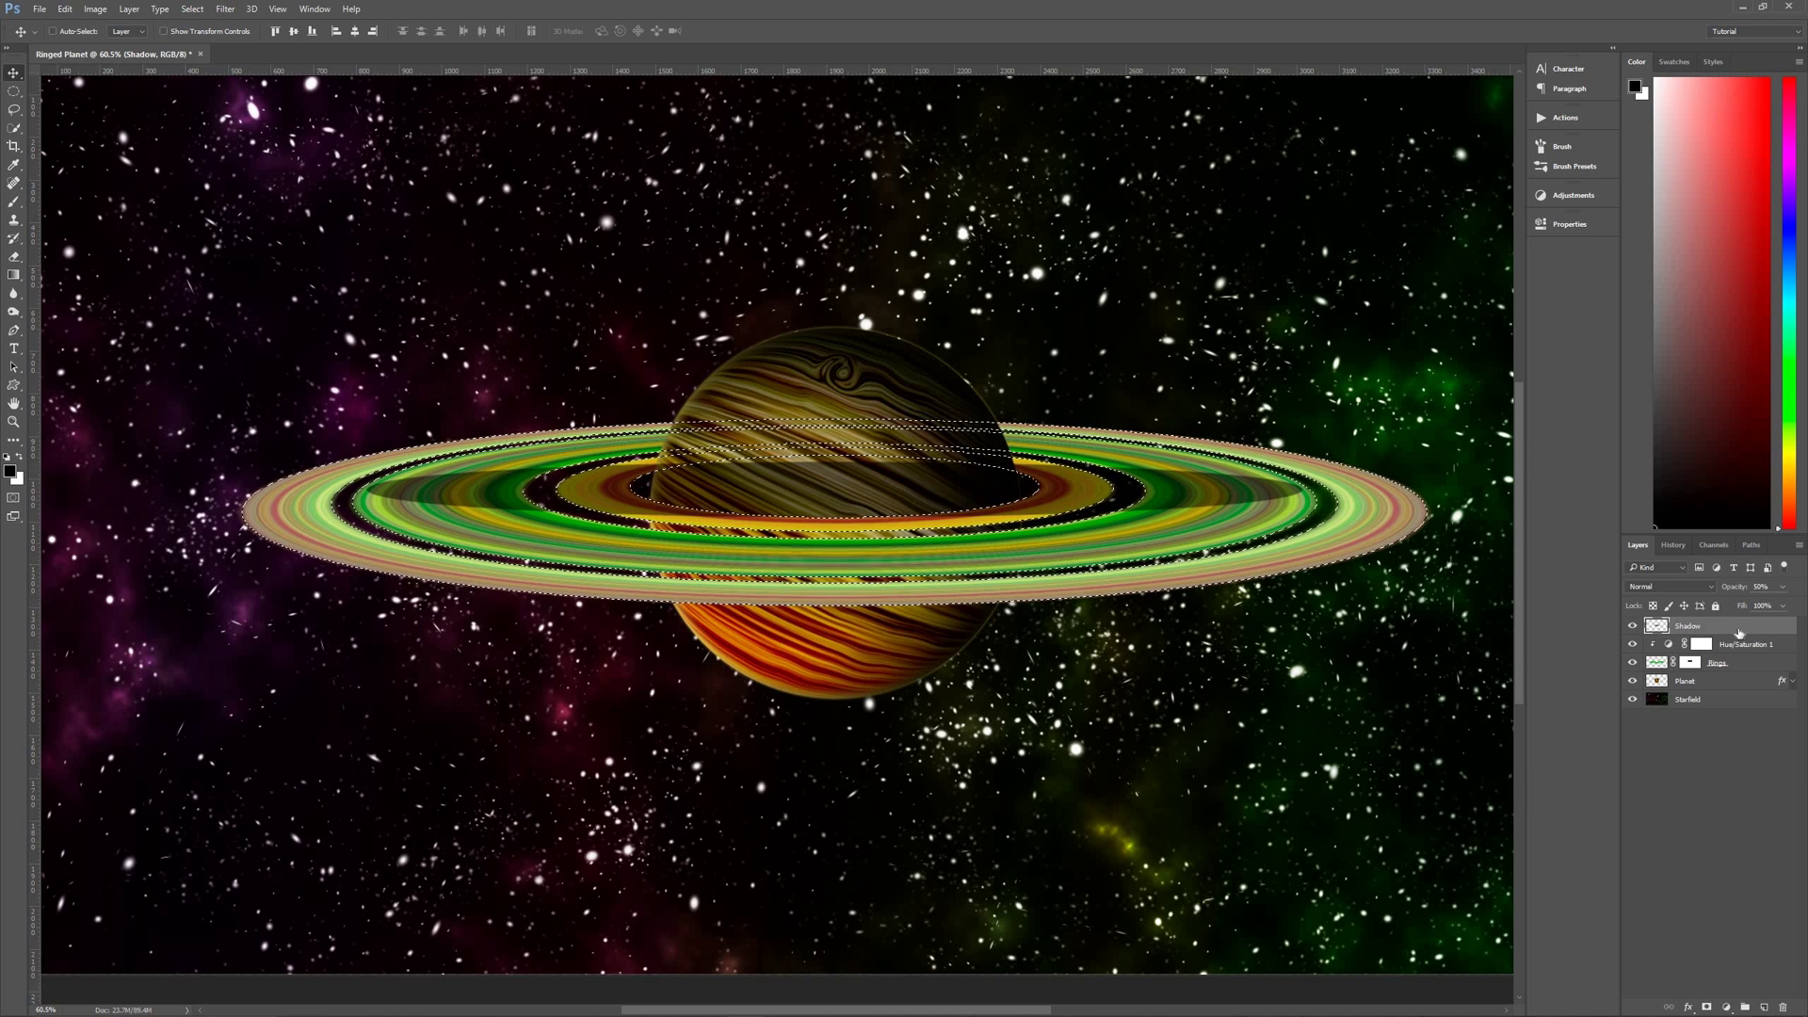
click(1706, 1006)
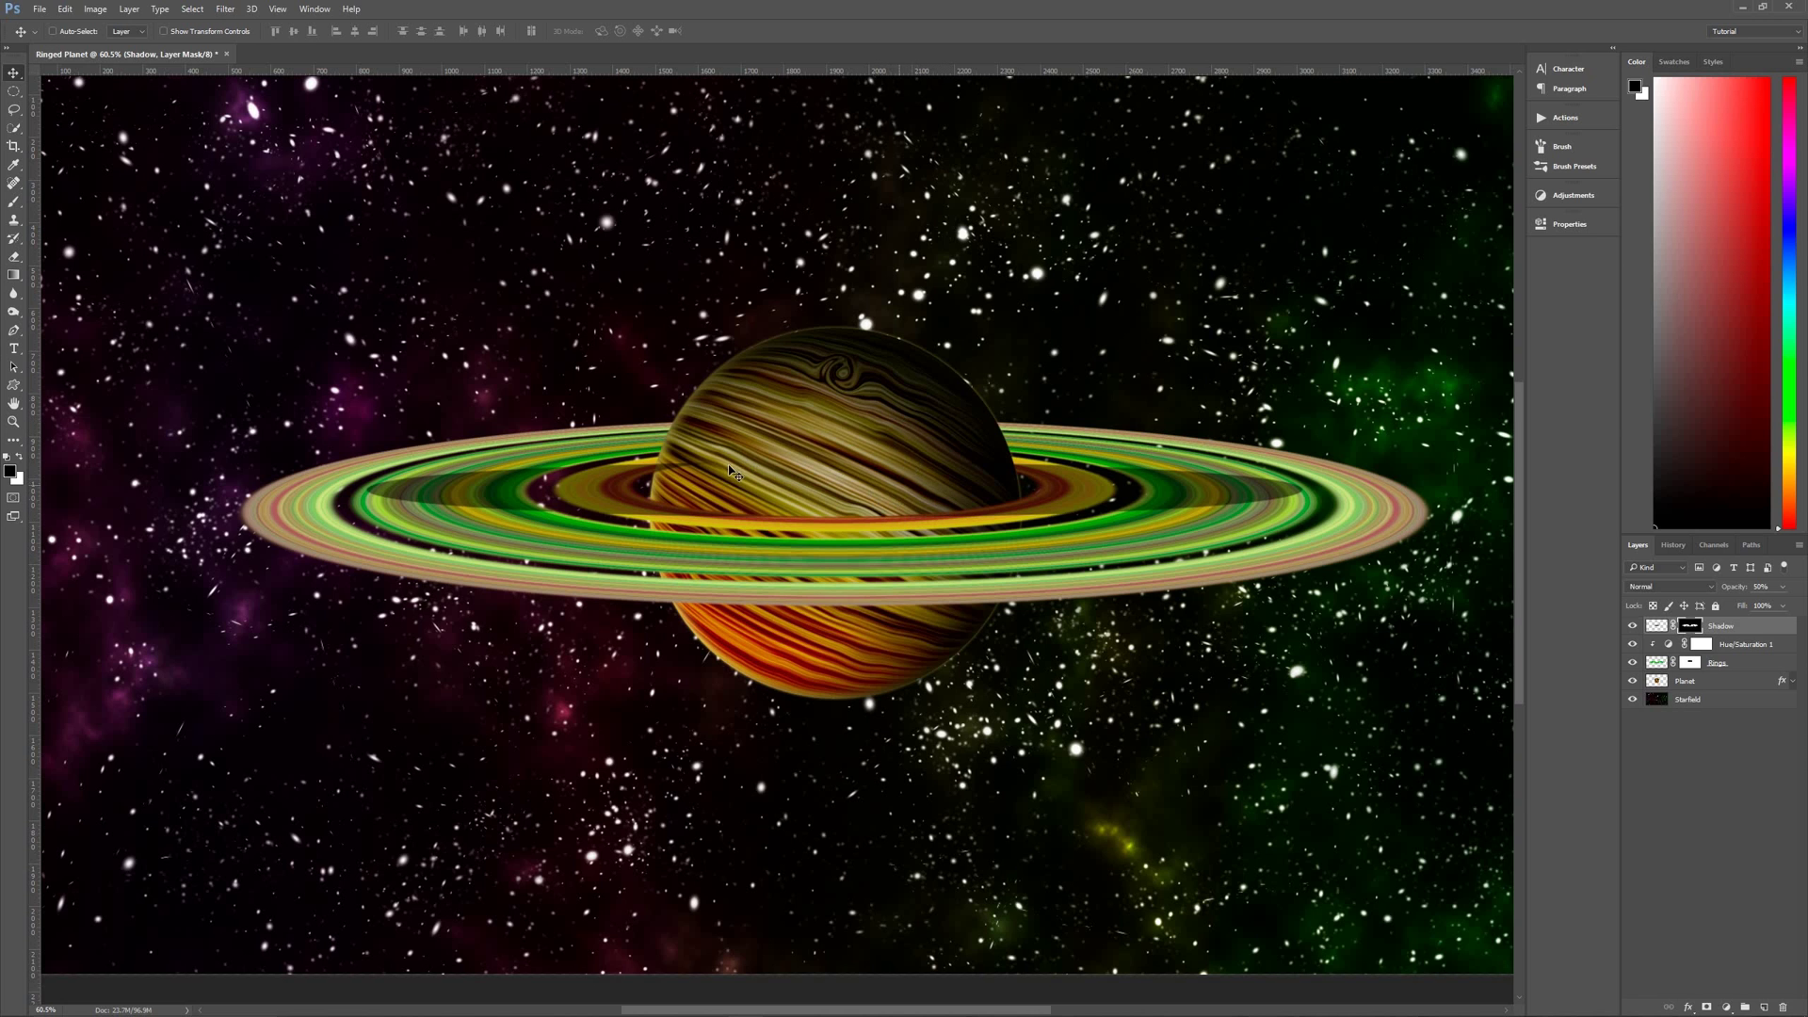
Hide the shadow on the rings left of the planet by brushing black on the Shadow layer's mask with a soft round 125 px brush
key(b)
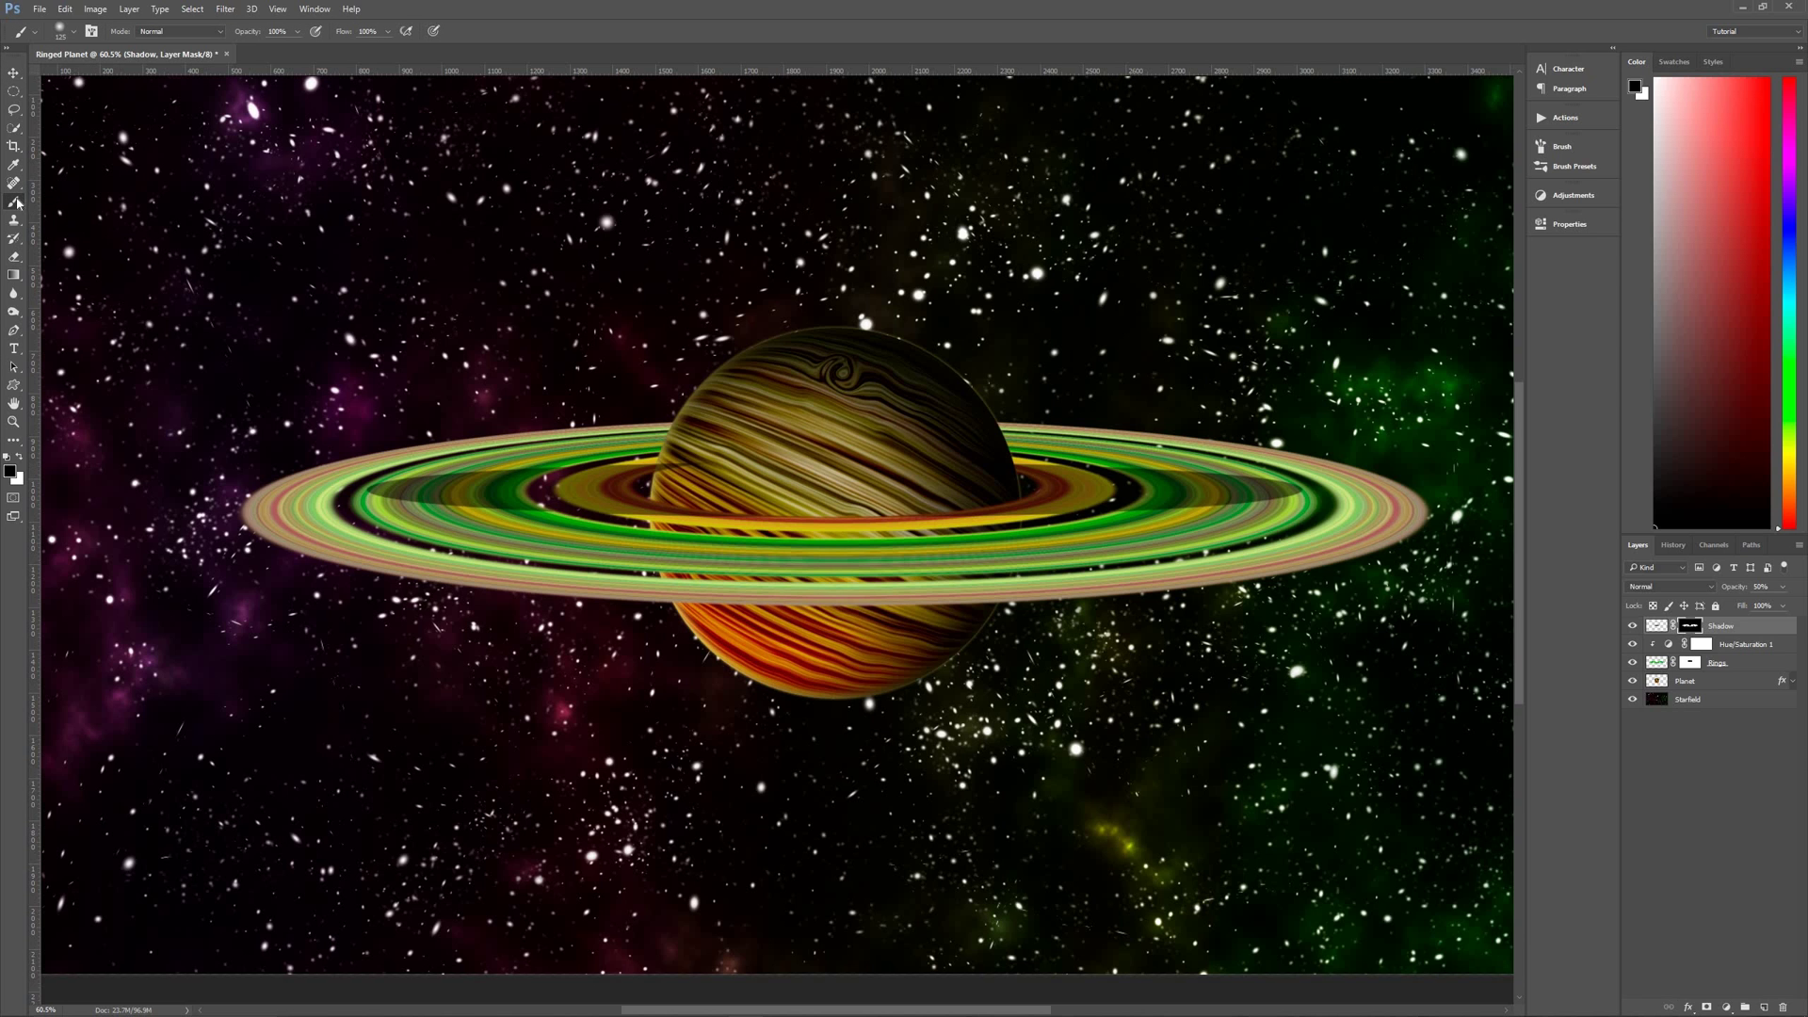
click(76, 31)
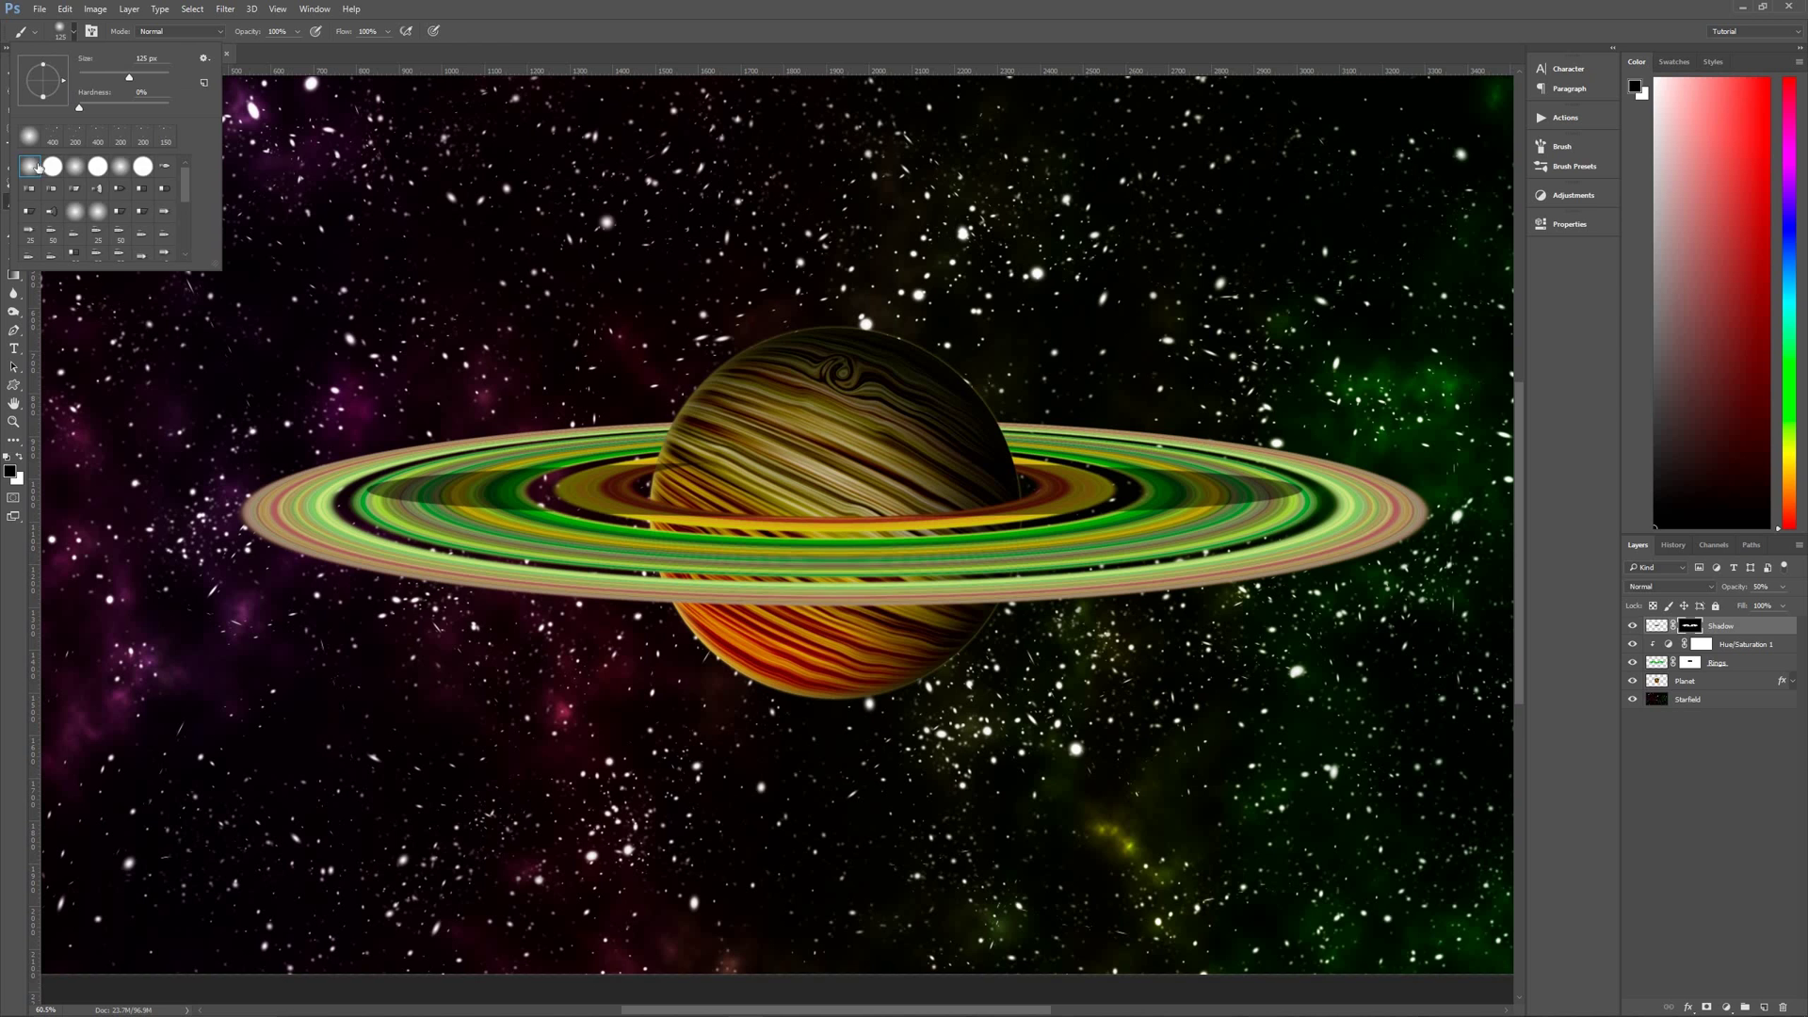
click(73, 32)
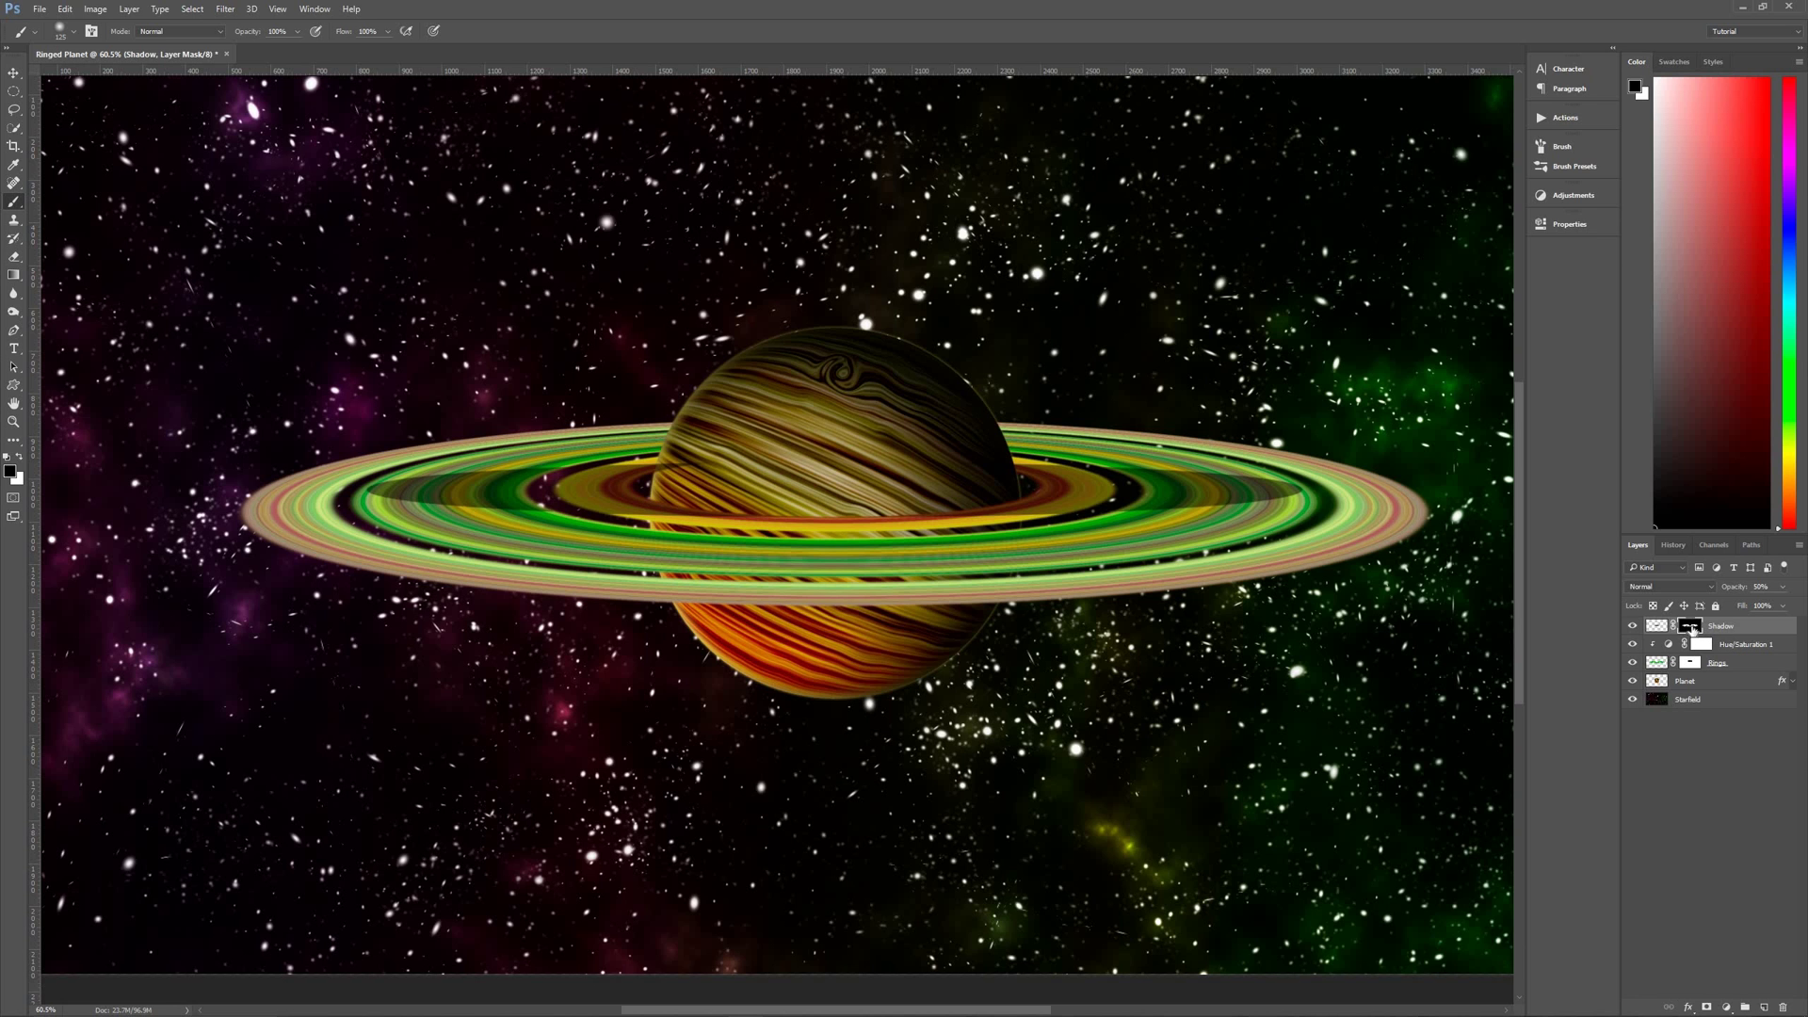
drag(1692, 629, 615, 469)
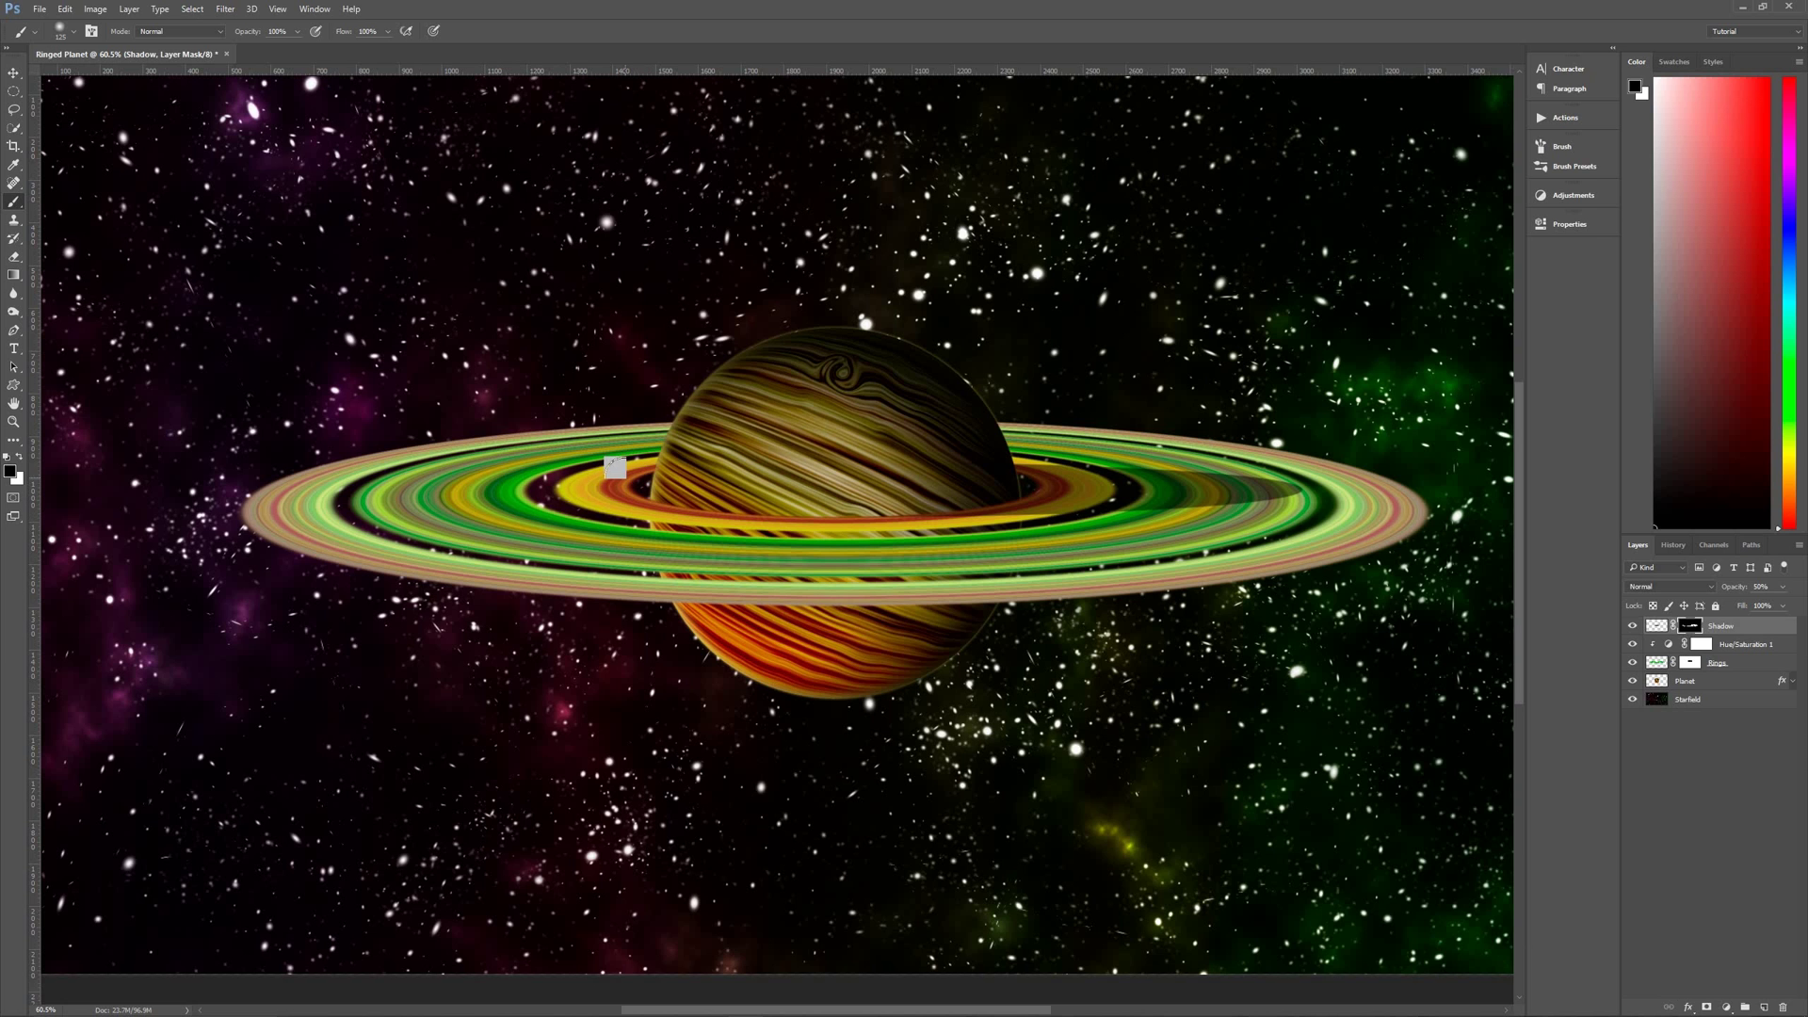
Restore the shadow left of the planet by brushing white on the Shadow mask, and hide it again with black
key(x)
mouse_move(379, 500)
mouse_down()
mouse_move(494, 571)
mouse_move(472, 575)
mouse_move(407, 509)
mouse_move(453, 490)
mouse_up()
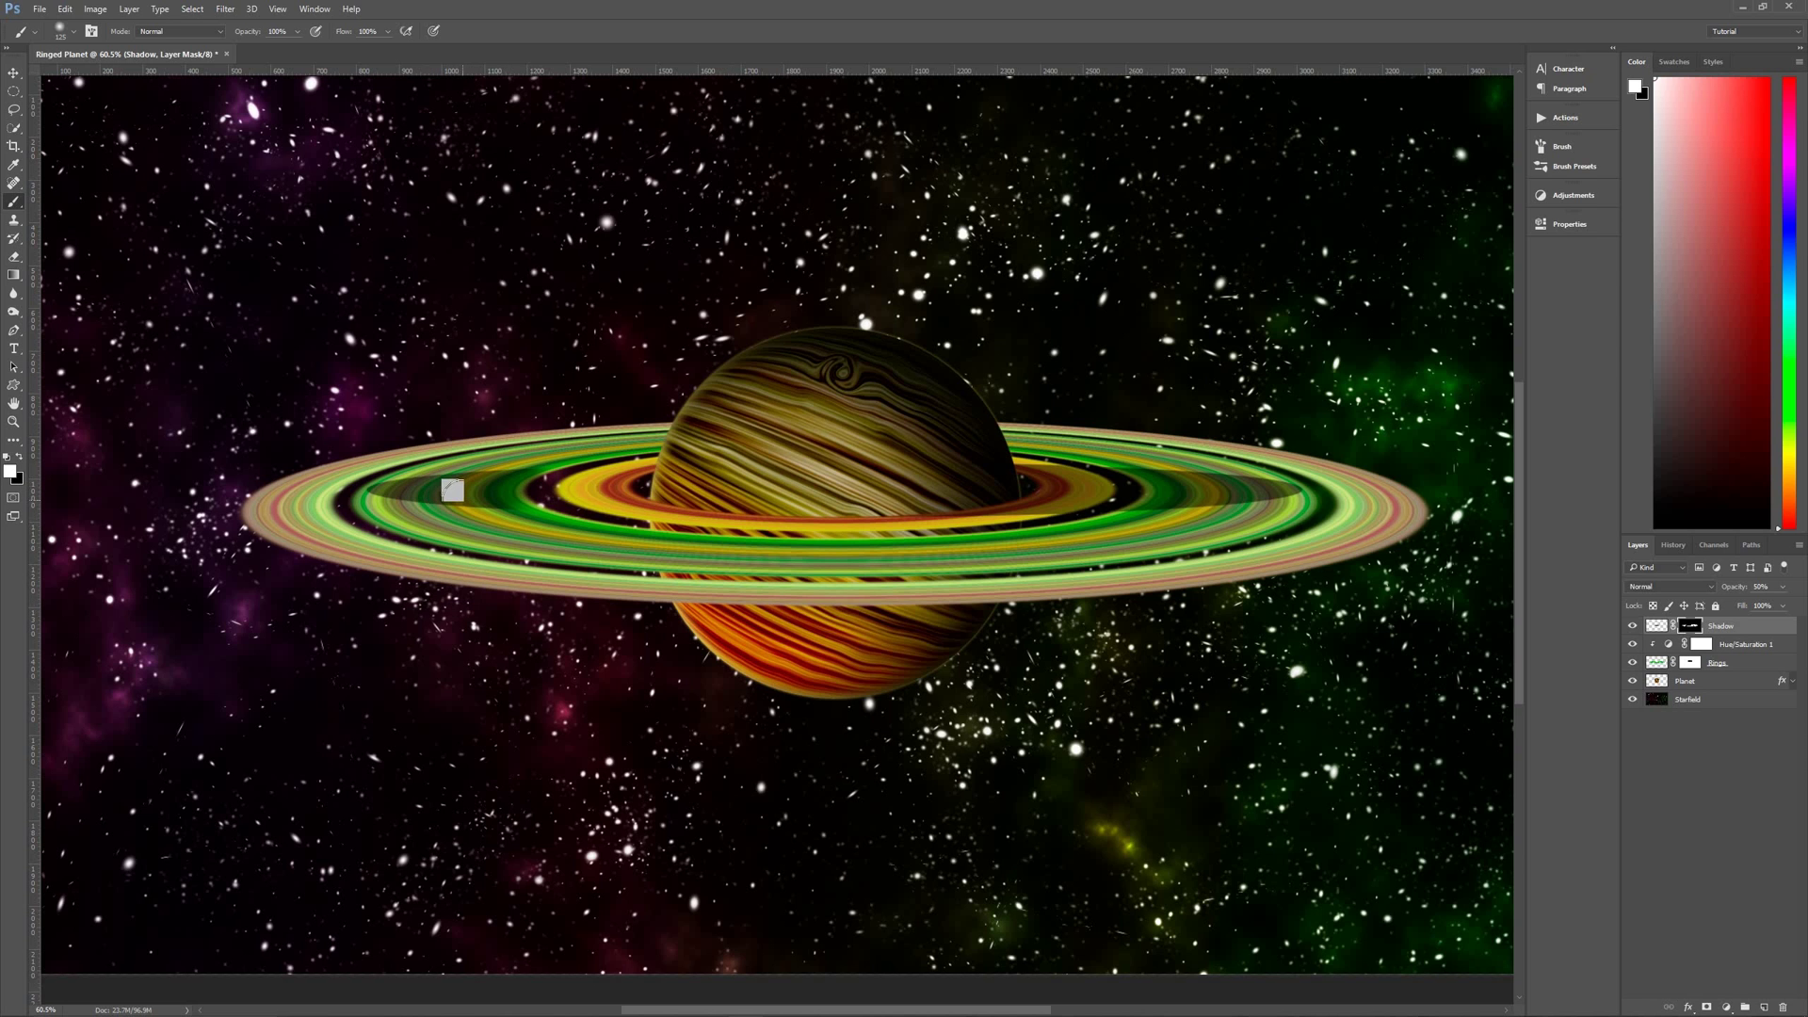
mouse_move(569, 467)
mouse_down()
mouse_move(606, 473)
mouse_move(596, 488)
mouse_up()
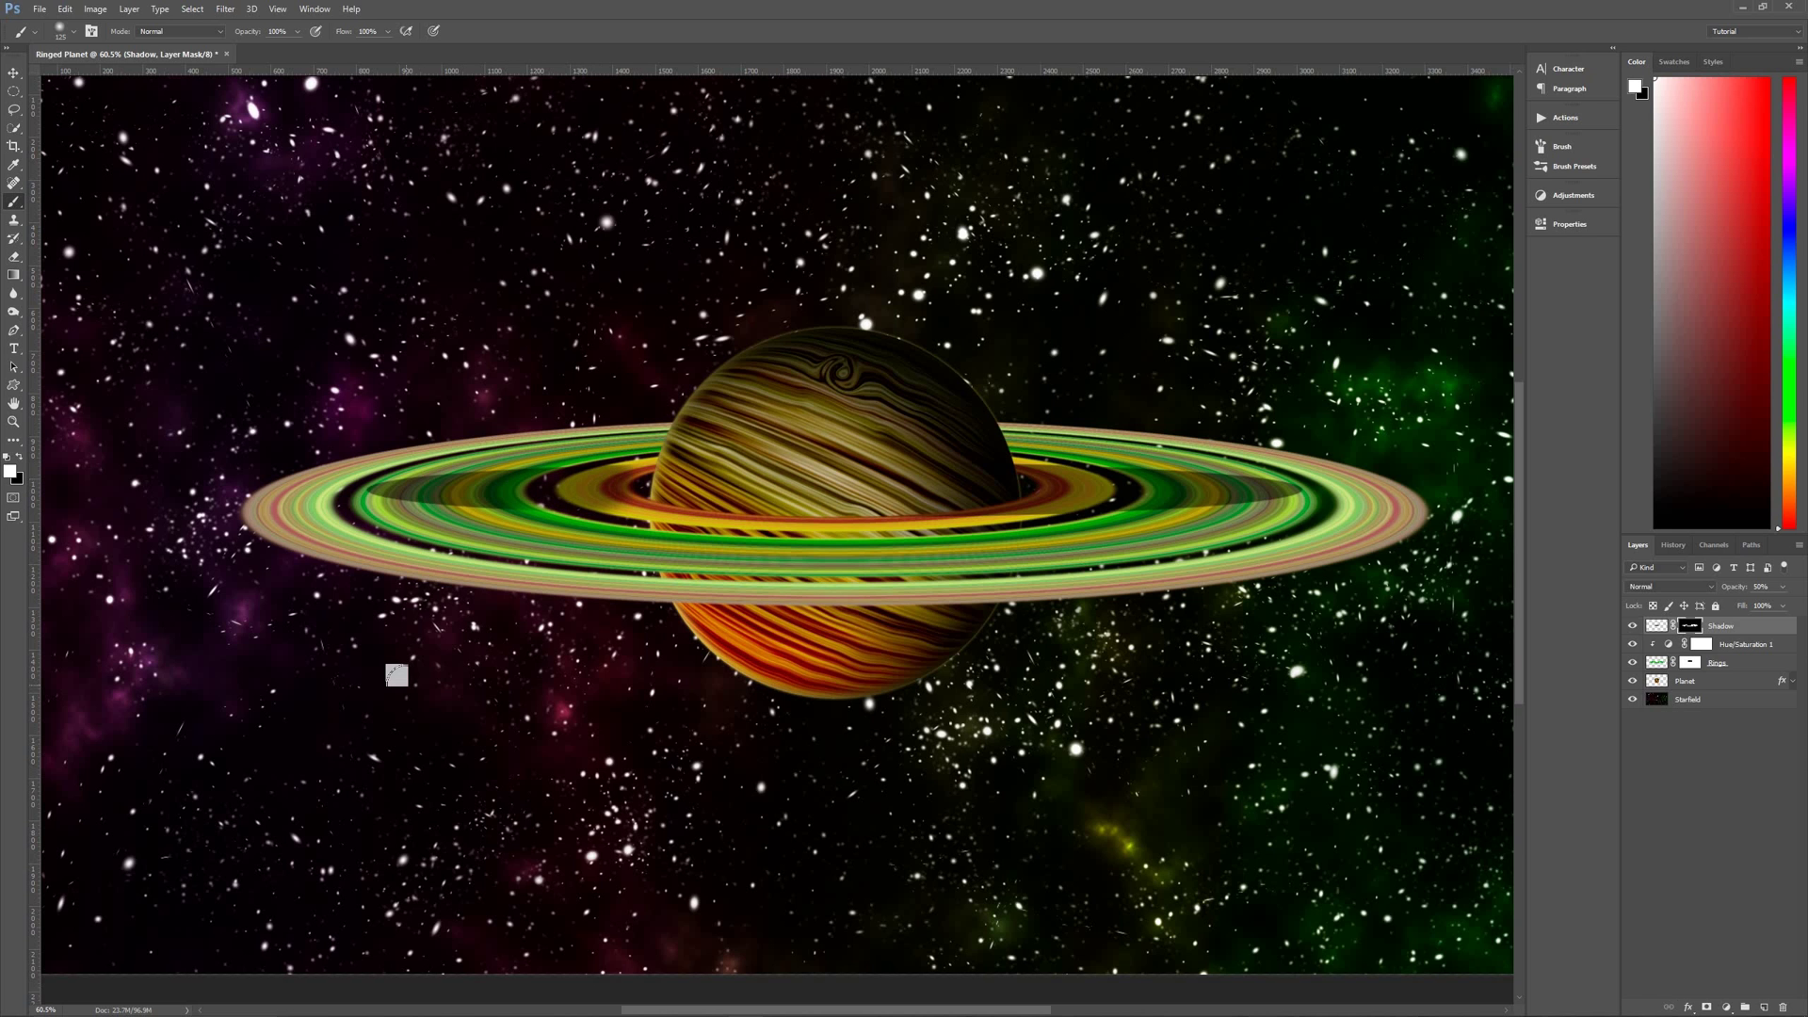
key(x)
mouse_move(563, 461)
mouse_down()
mouse_move(541, 493)
mouse_move(598, 445)
mouse_move(307, 471)
mouse_up()
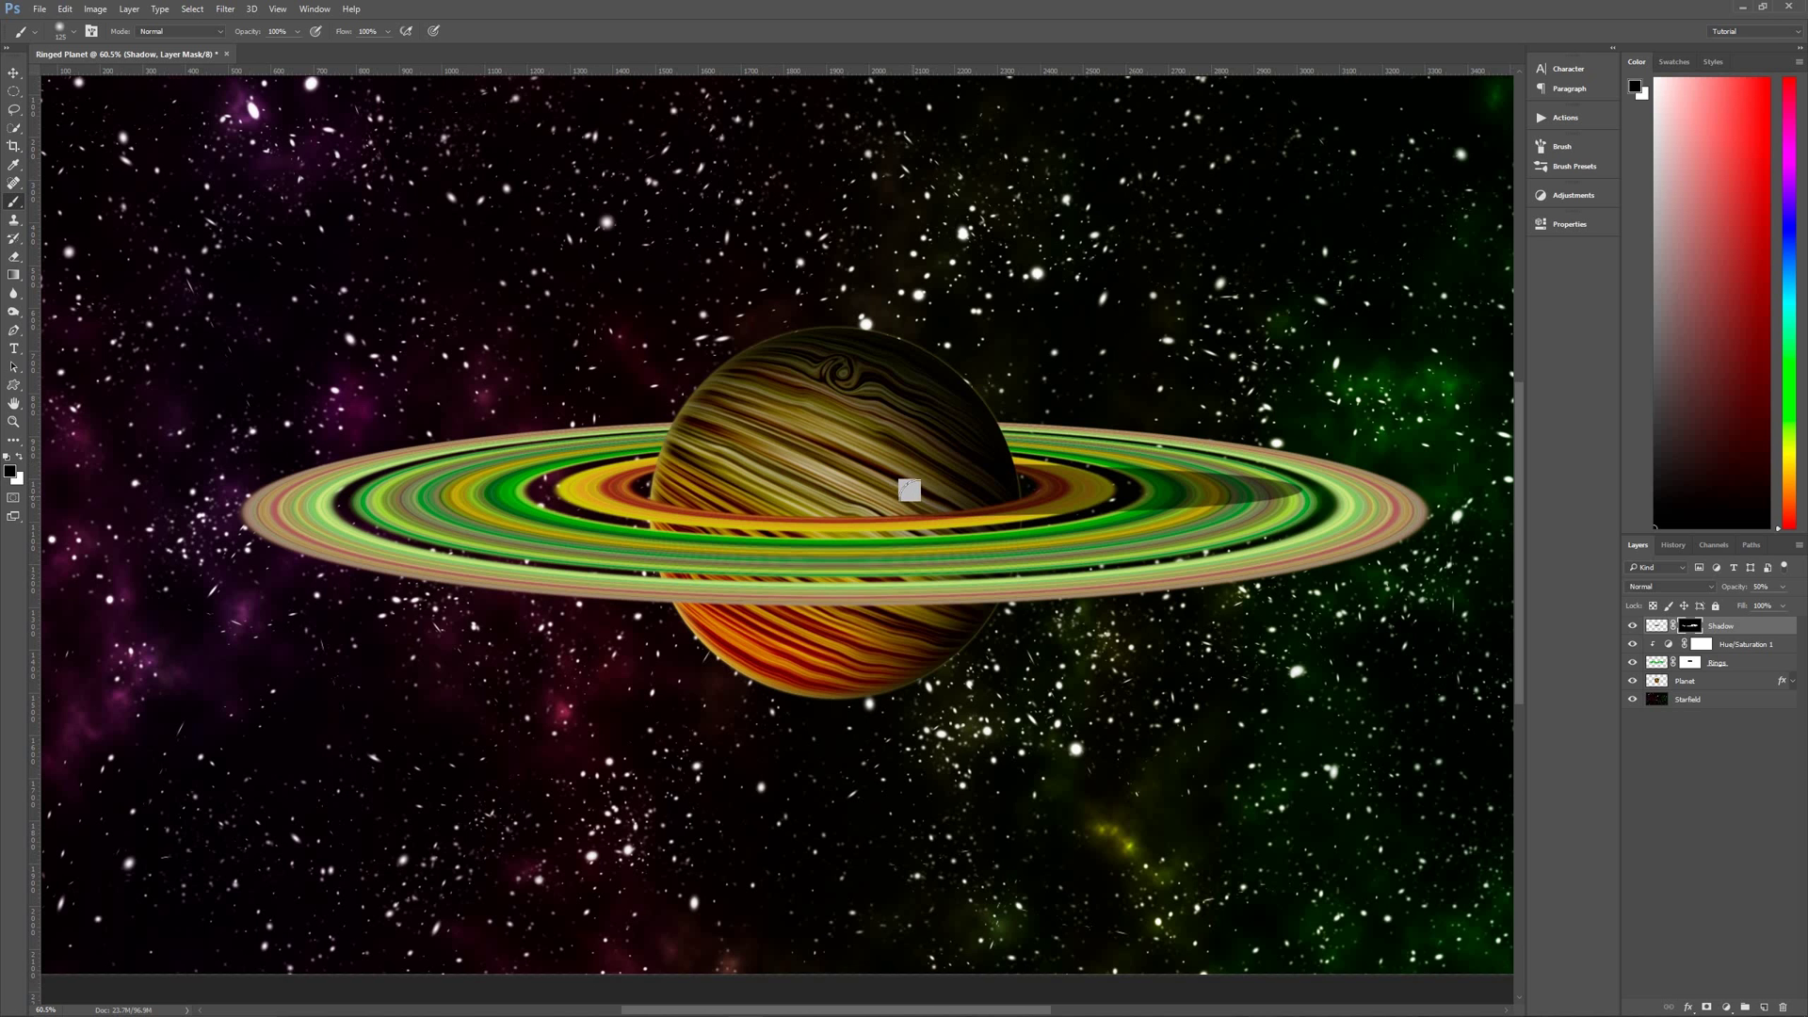
scroll(914, 549, up, 5)
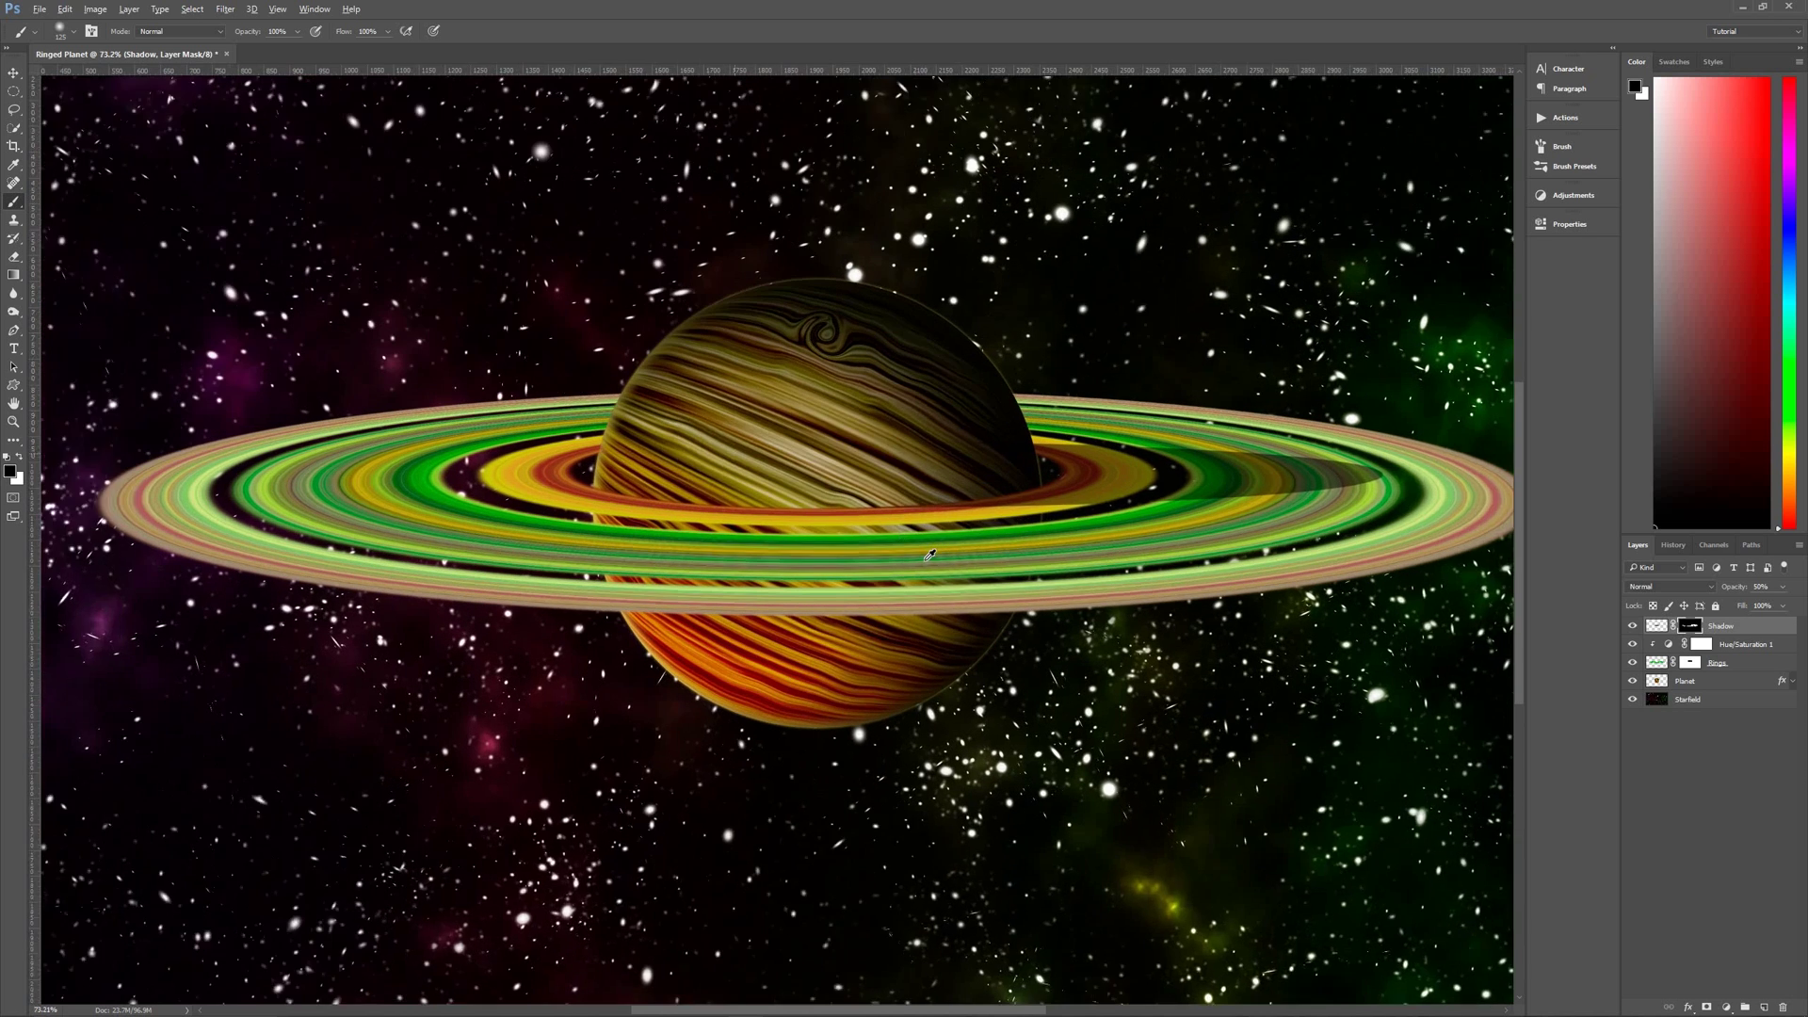
scroll(930, 554, up, 2)
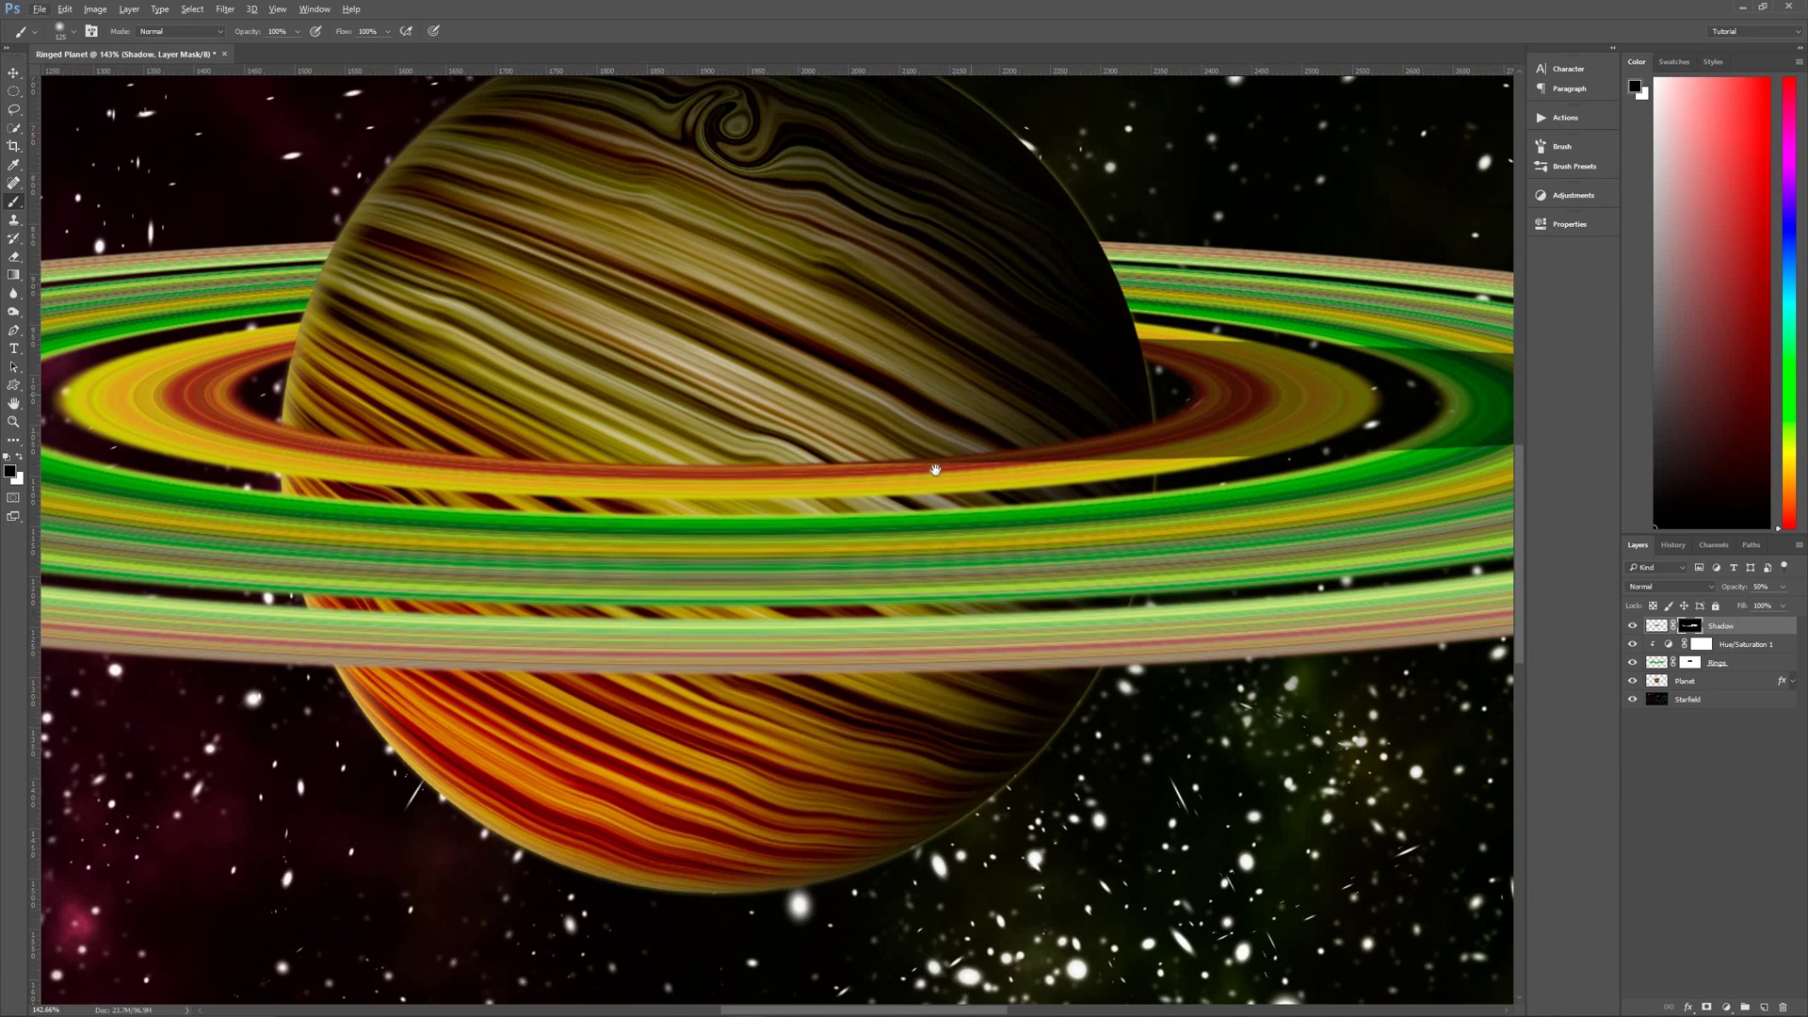
scroll(914, 512, up, 3)
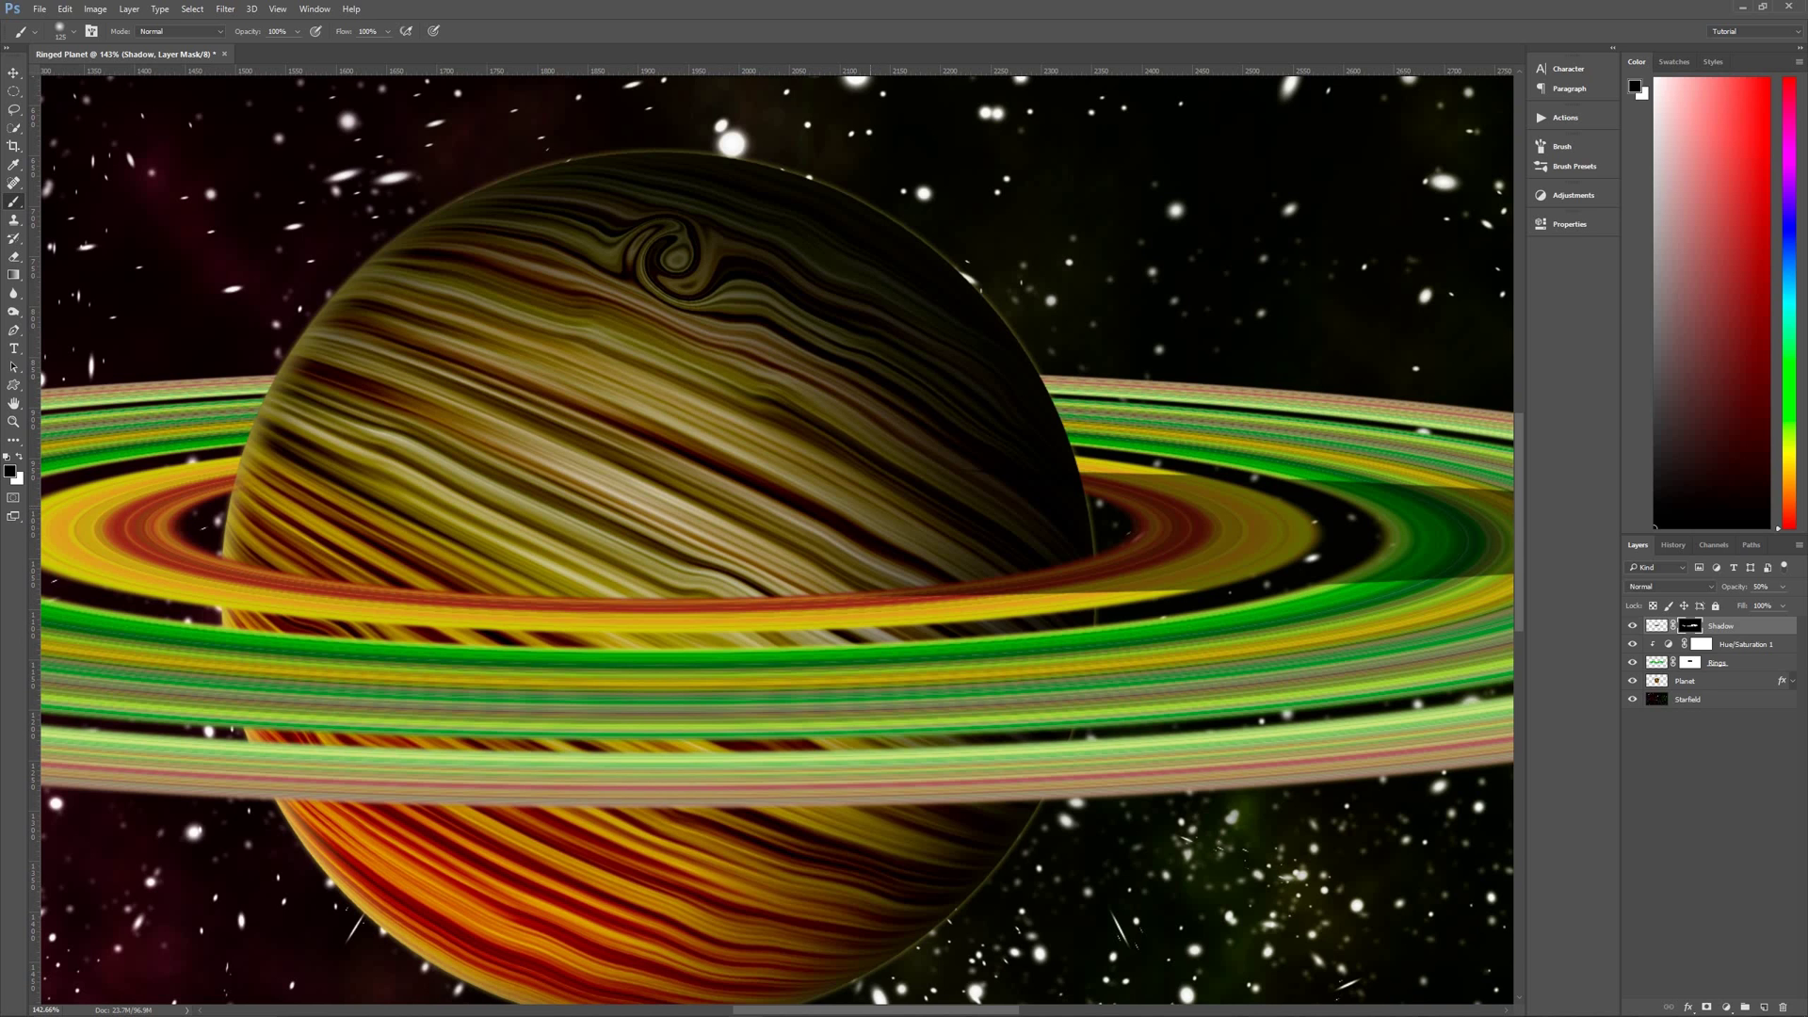
key(x)
scroll(948, 556, down, 8)
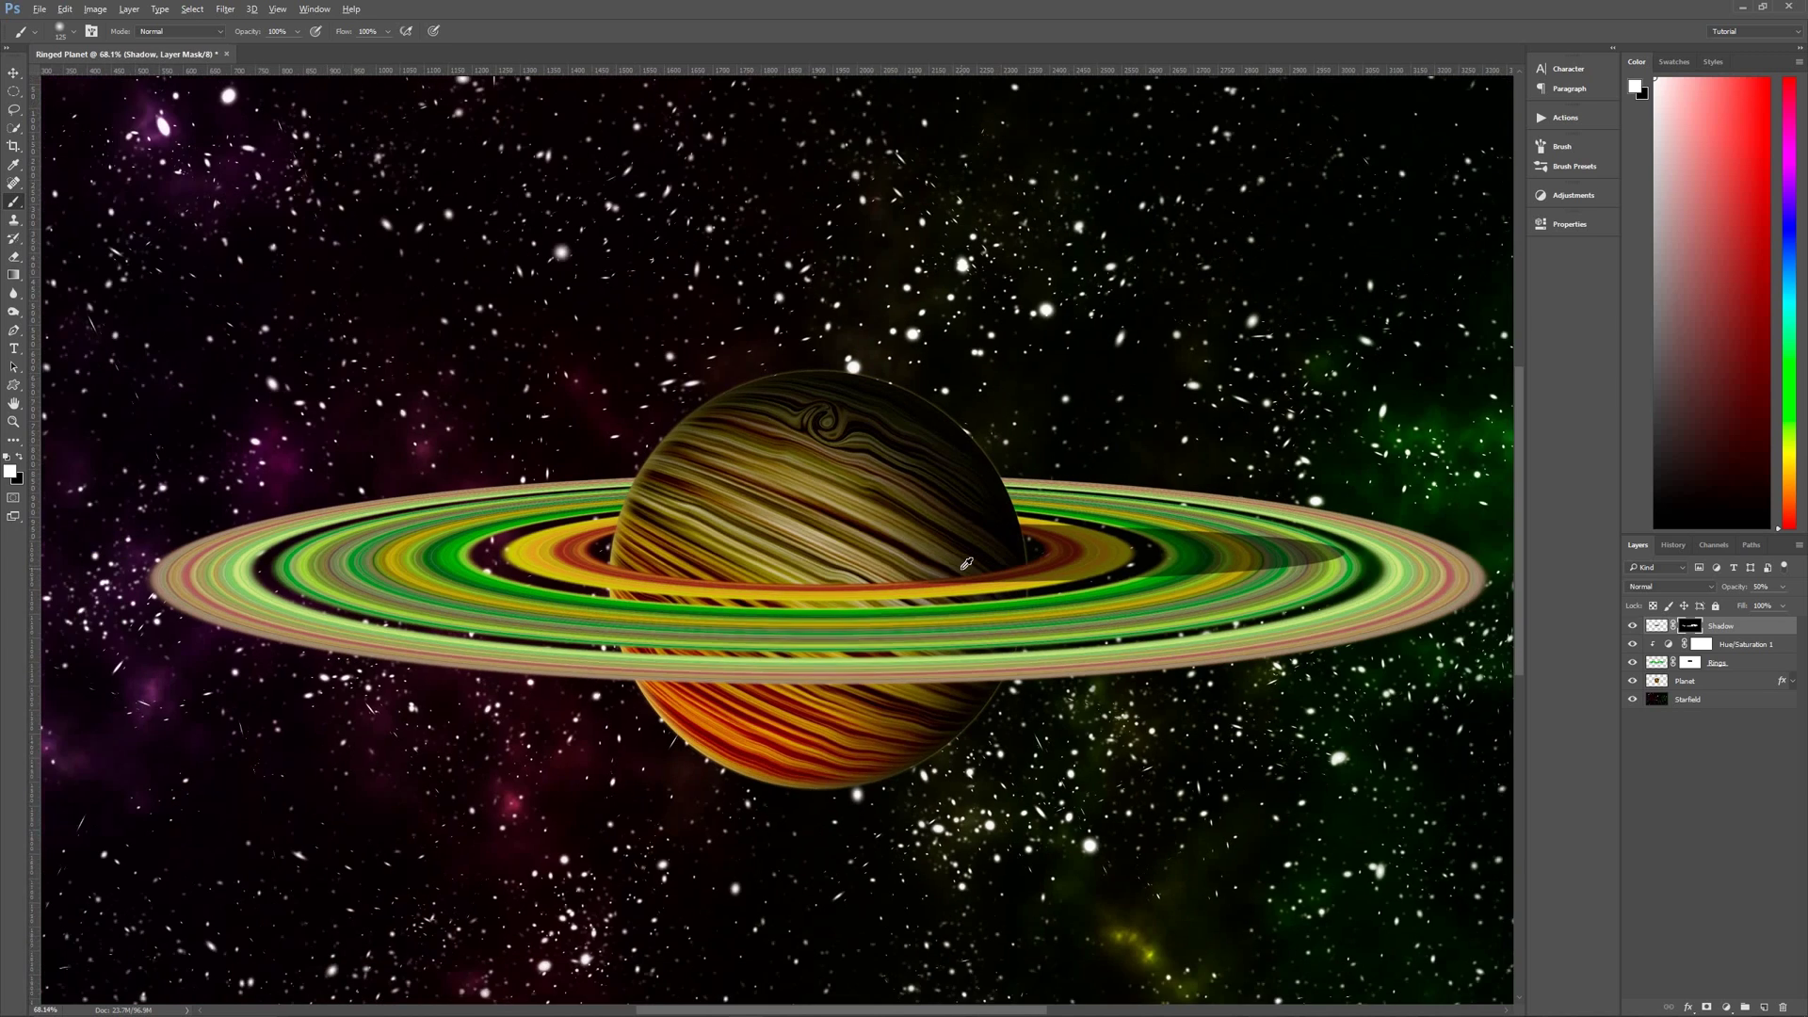